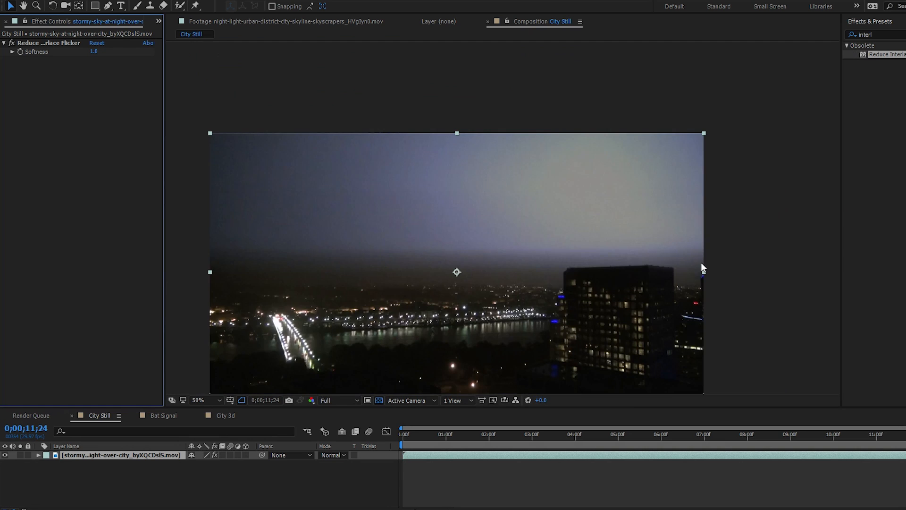
# Step: Examine the night-city footage up close in City Still and scrub through the Bat Signal composition
pyautogui.scroll(2, 684, 321)
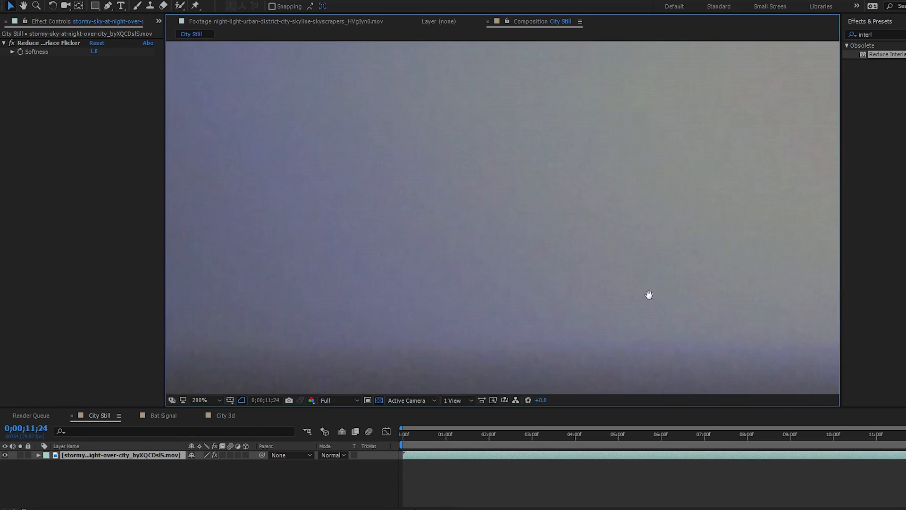
pyautogui.moveTo(647, 295); pyautogui.dragTo(880, 53)
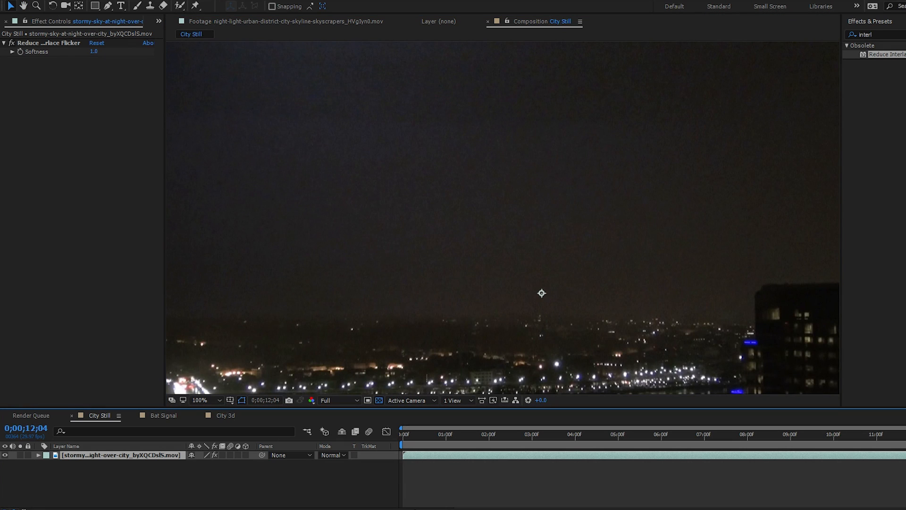
pyautogui.click(163, 416)
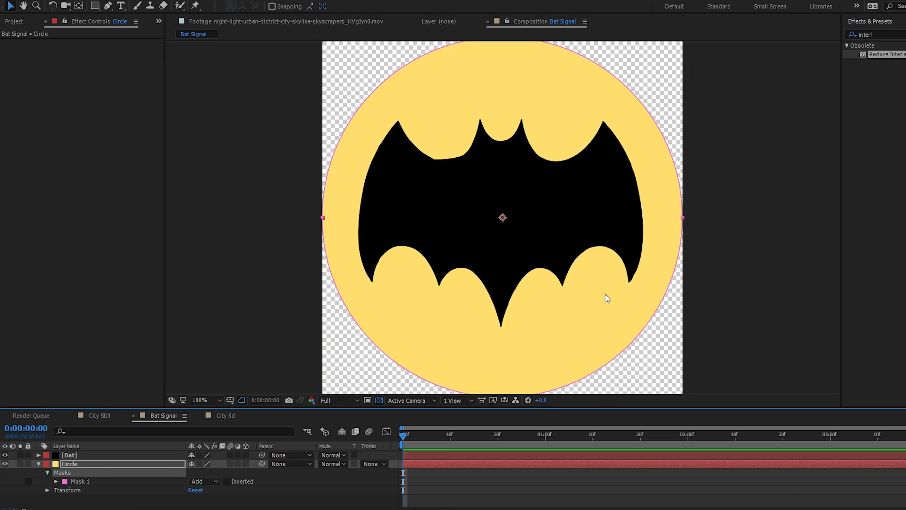
pyautogui.scroll(-1, 606, 294)
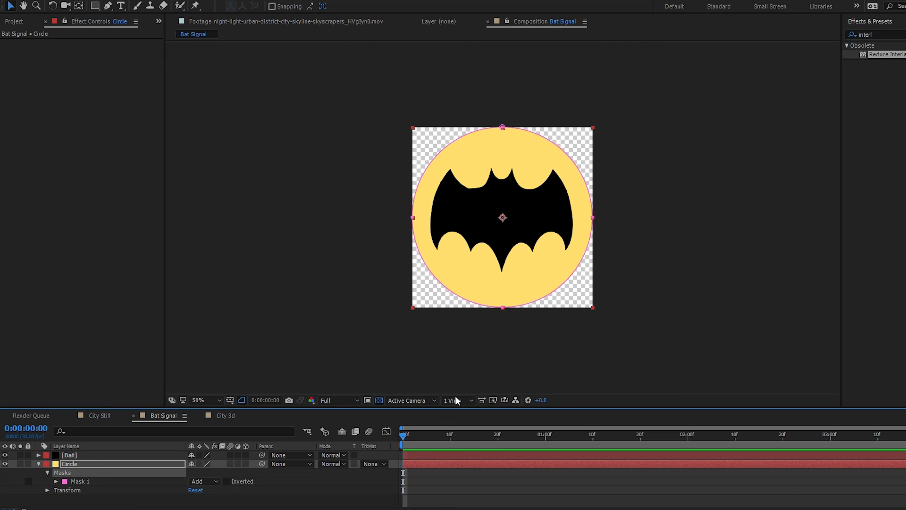
pyautogui.click(425, 500)
pyautogui.moveTo(405, 435); pyautogui.dragTo(481, 446)
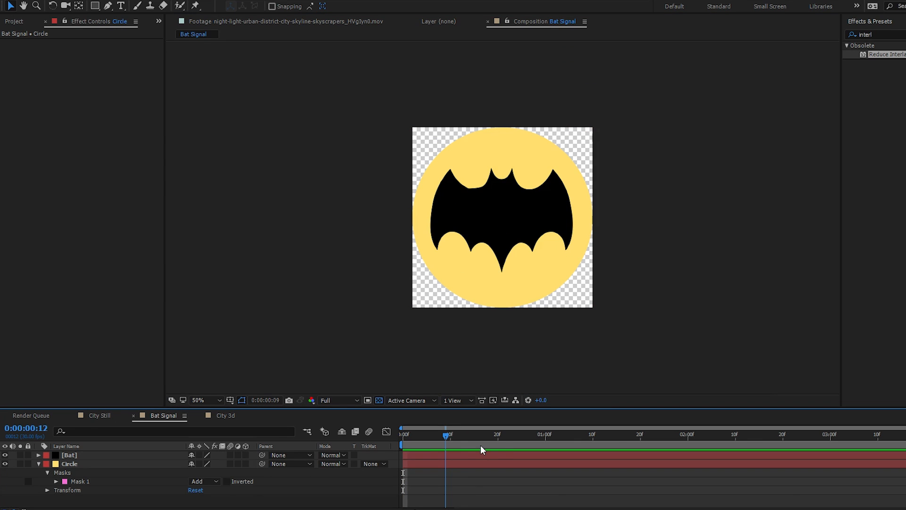
# Step: Add a composition-sized black solid above the footage in the City Still composition
pyautogui.click(100, 416)
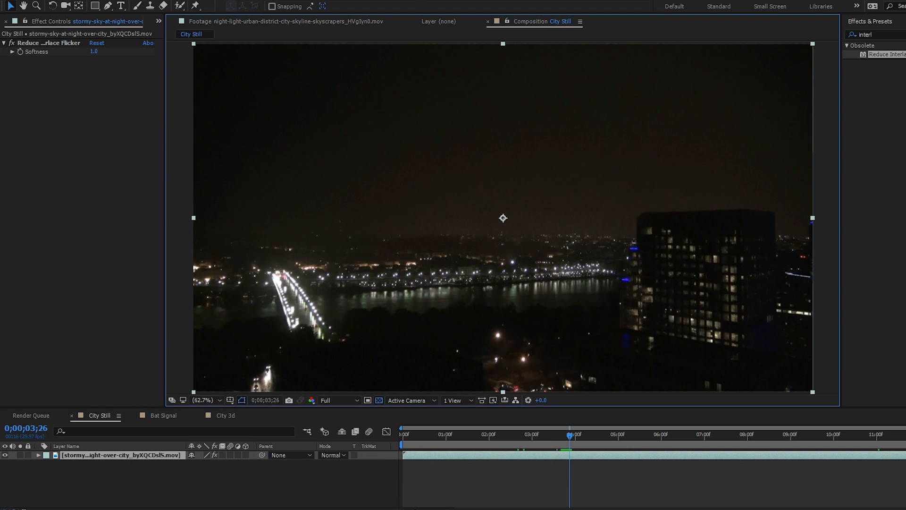
pyautogui.click(348, 16)
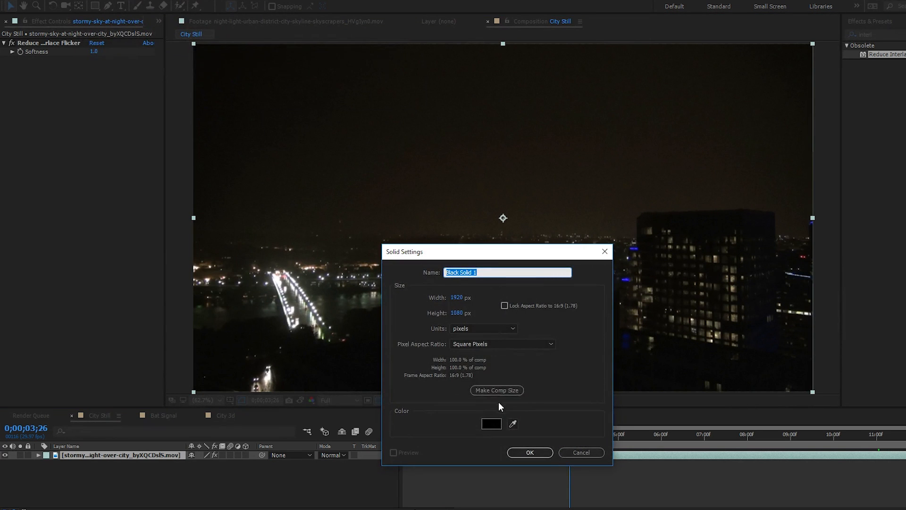
pyautogui.click(498, 392)
pyautogui.press('Return')
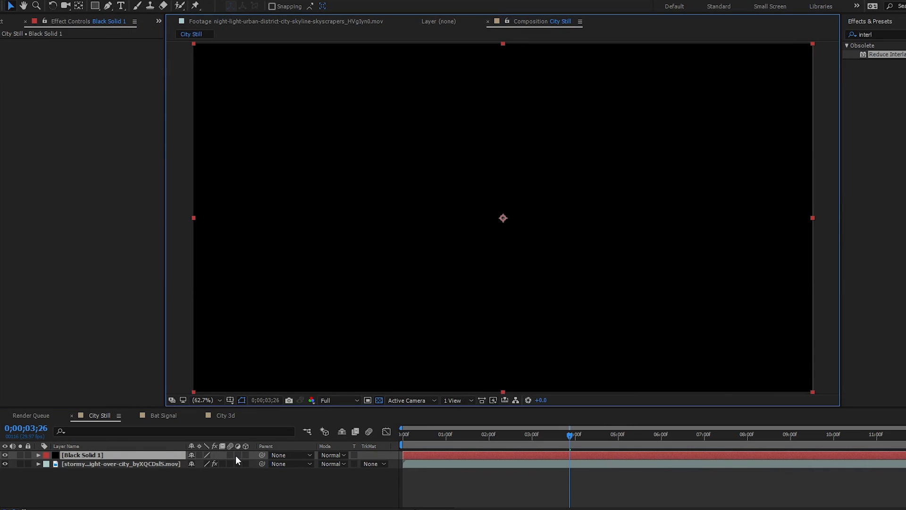
# Step: Make the black solid a 3D layer and apply the Grid effect from the Generate category to it
pyautogui.click(246, 455)
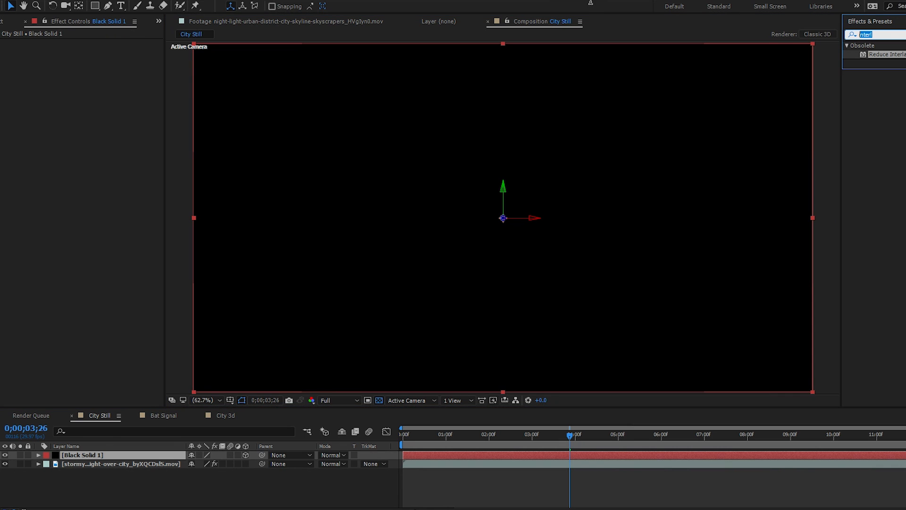
pyautogui.write('grid')
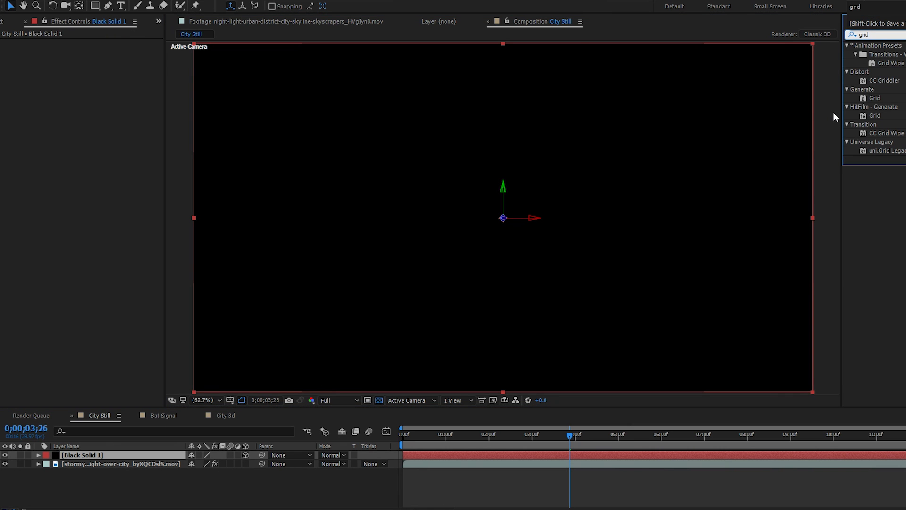
pyautogui.moveTo(875, 98); pyautogui.dragTo(551, 179)
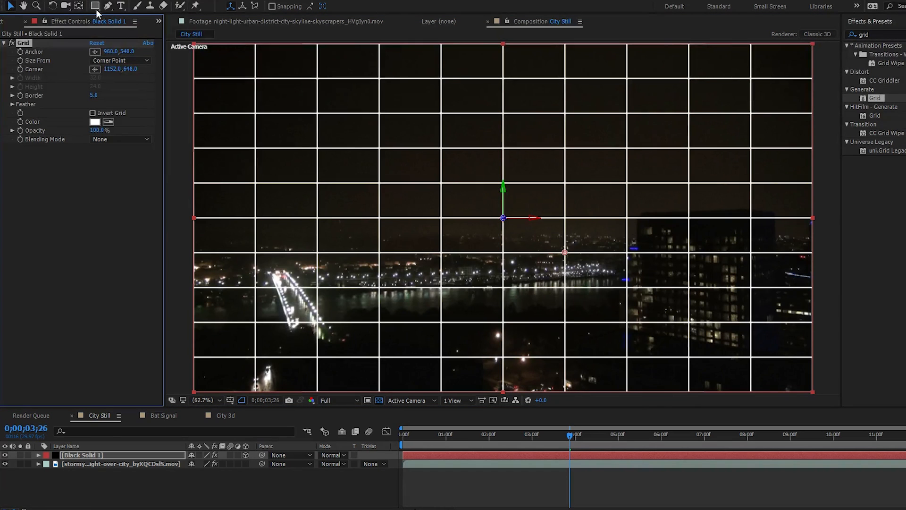
# Step: Tilt the grid solid about its X axis into a ceiling-like plane and raise it into the sky above the skyline
pyautogui.click(52, 6)
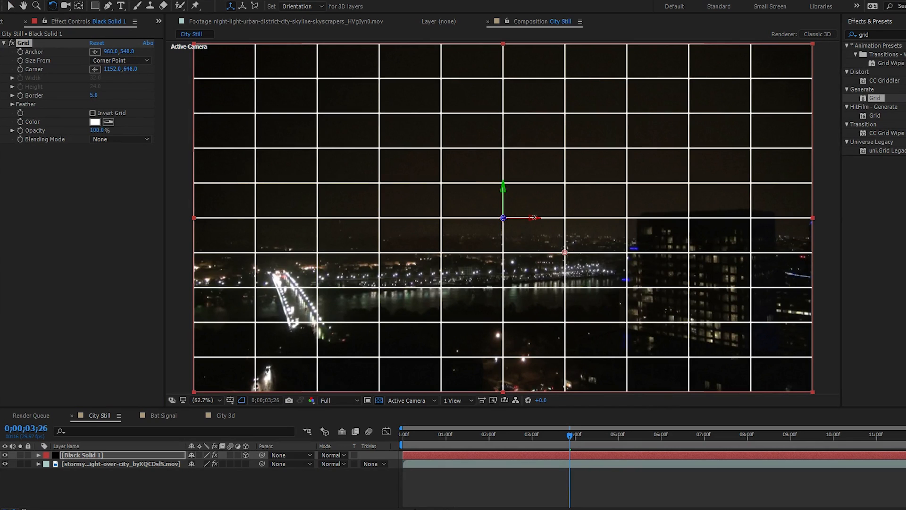
pyautogui.moveTo(534, 217); pyautogui.dragTo(542, 287)
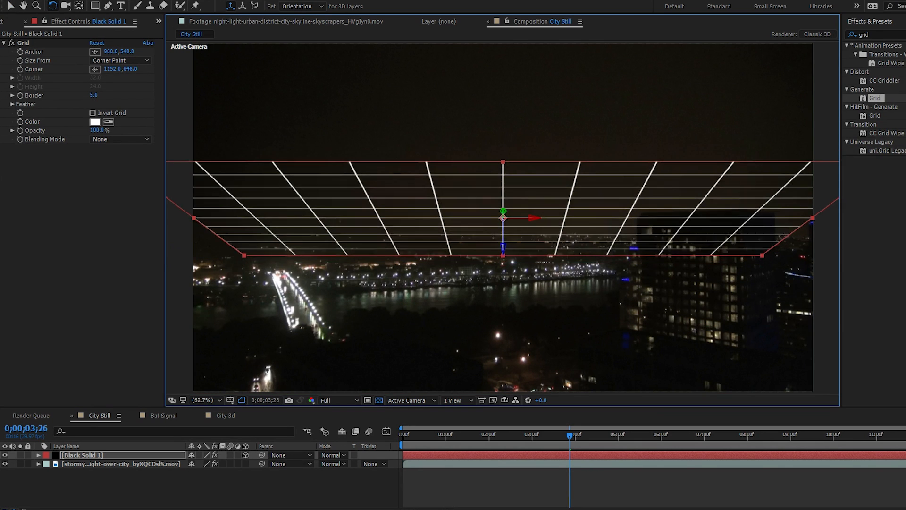
pyautogui.click(9, 6)
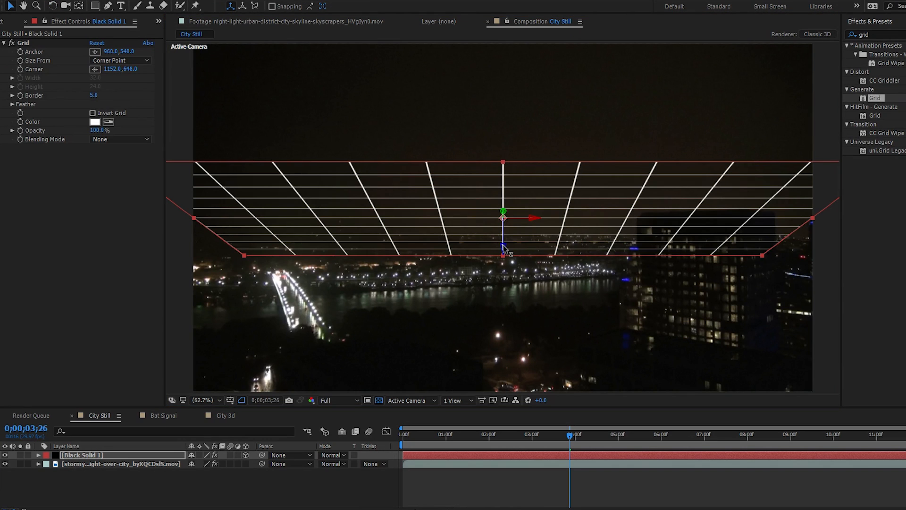
pyautogui.moveTo(503, 248); pyautogui.dragTo(504, 177)
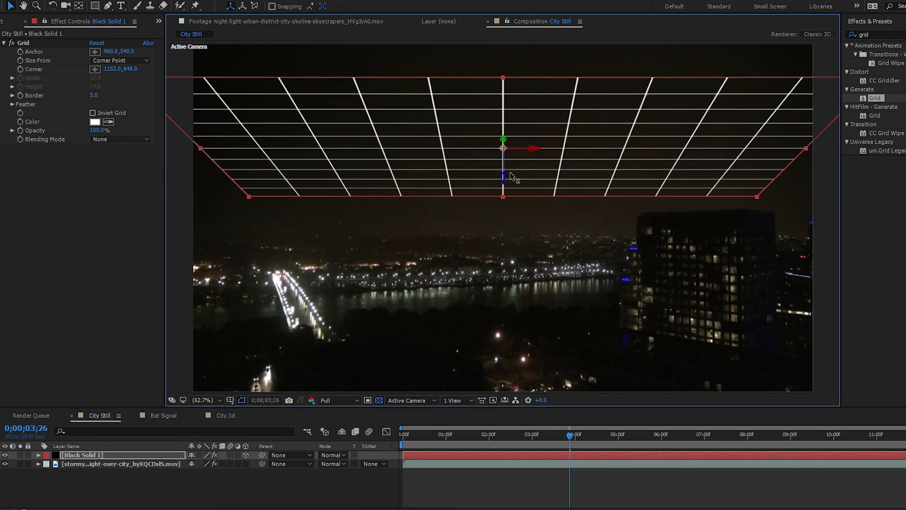
pyautogui.click(53, 6)
pyautogui.moveTo(302, 341); pyautogui.dragTo(150, 236)
pyautogui.press('v')
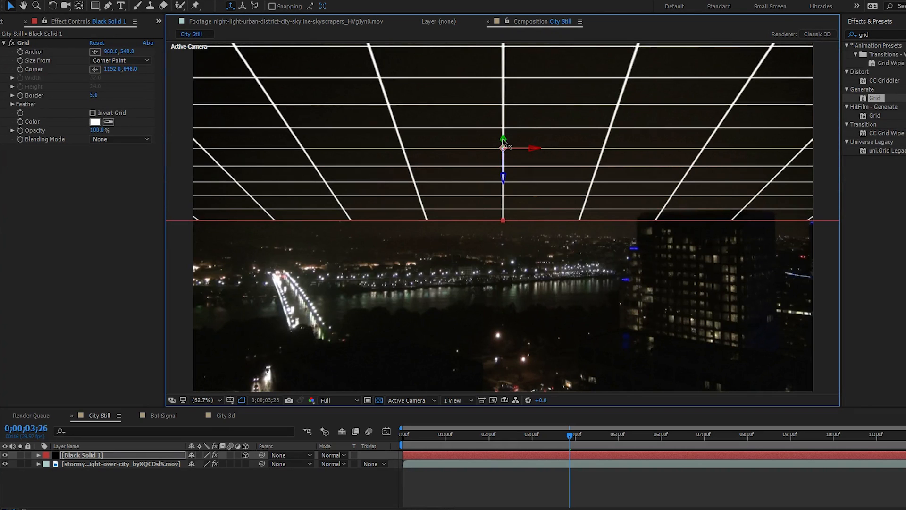
# Step: Pre-compose the grid solid as "Sky", leaving all attributes in City Still and opening the new composition
pyautogui.click(53, 0)
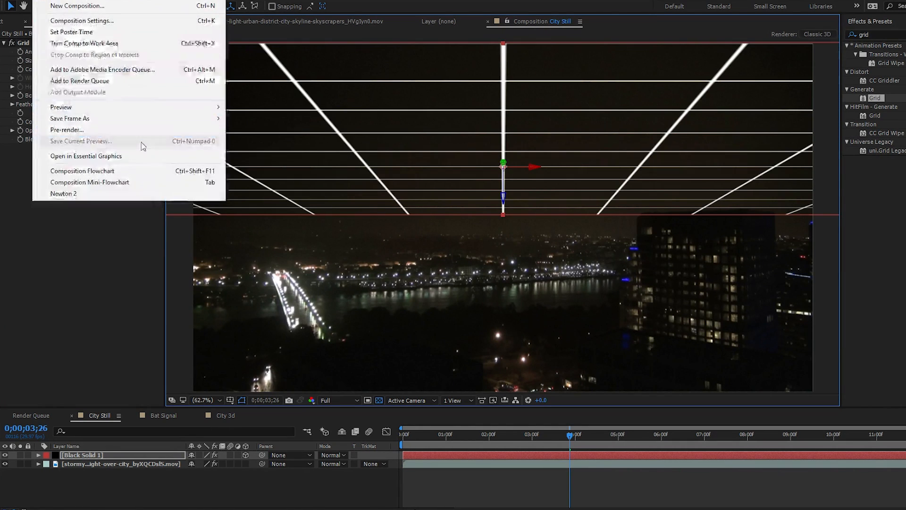
pyautogui.moveTo(86, 0)
pyautogui.click(113, 378)
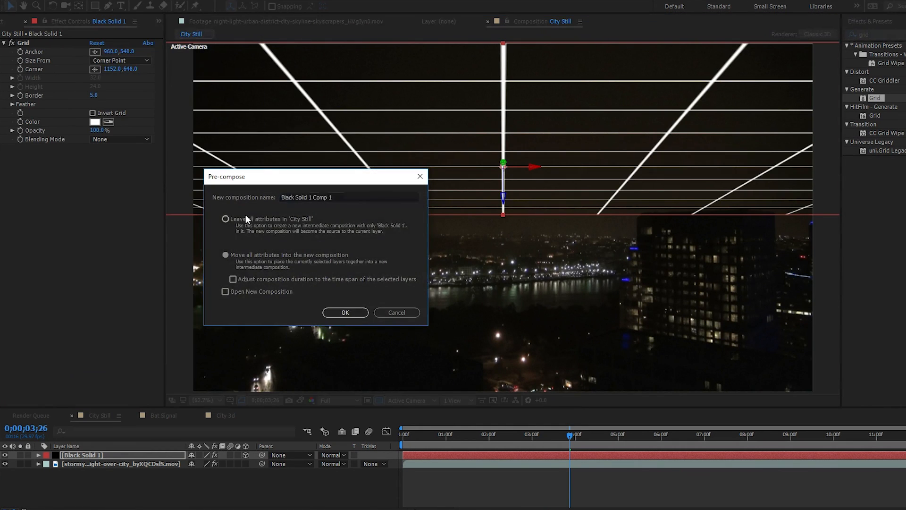
pyautogui.click(245, 215)
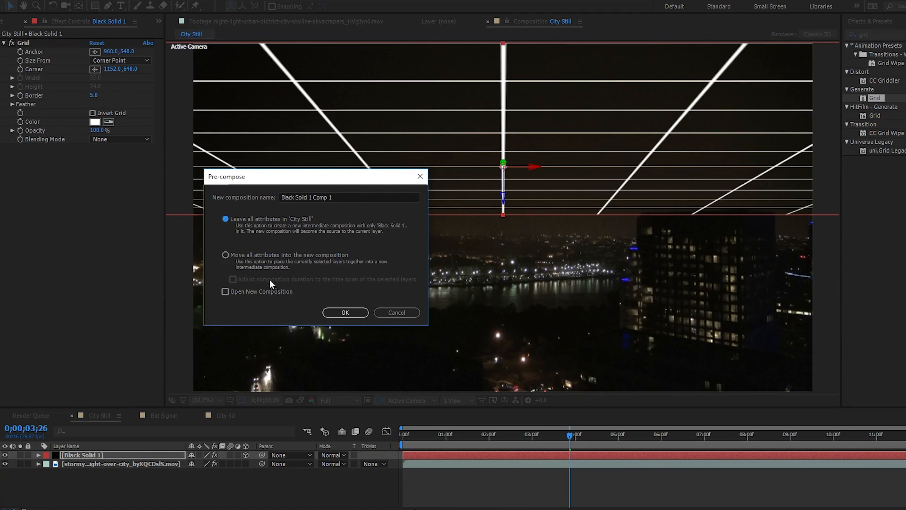
pyautogui.click(259, 289)
pyautogui.moveTo(346, 196); pyautogui.dragTo(82, 222)
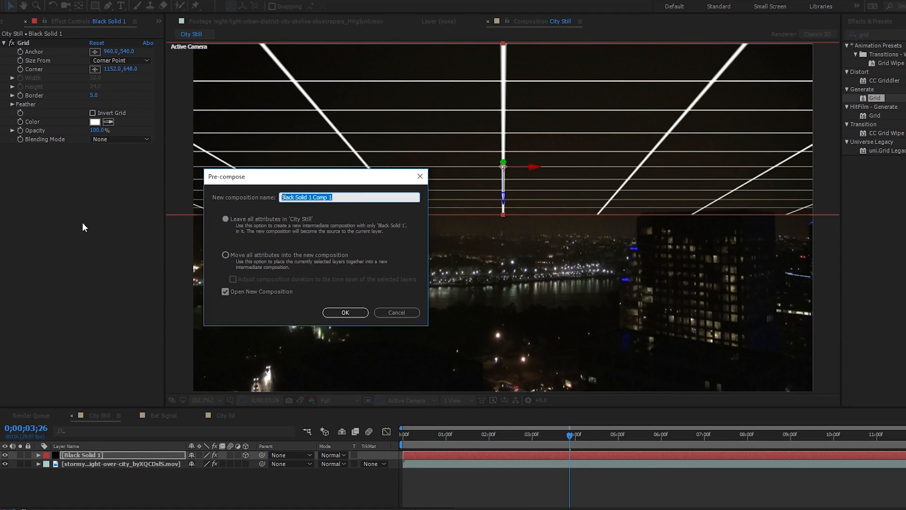
pyautogui.write('Sky')
pyautogui.click(347, 313)
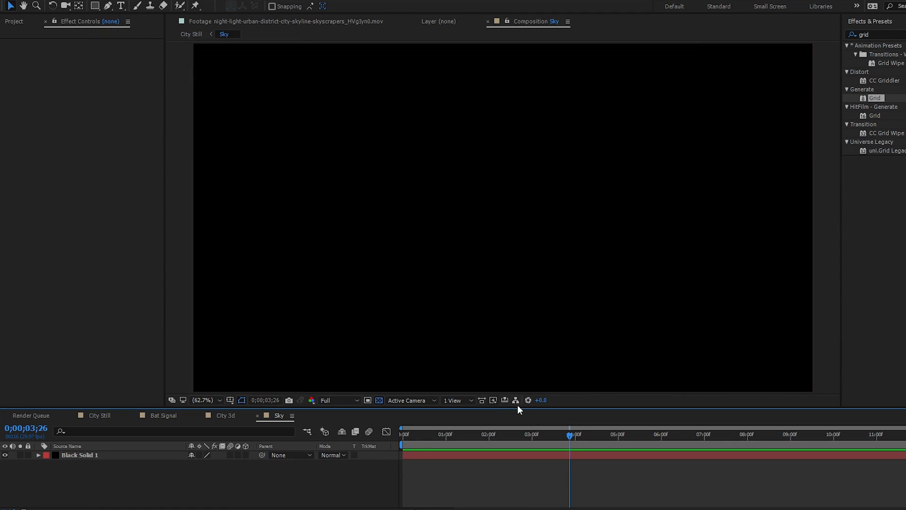
# Step: Remove the Grid effect from the Sky layer in the City Still composition
pyautogui.scroll(-1, 419, 296)
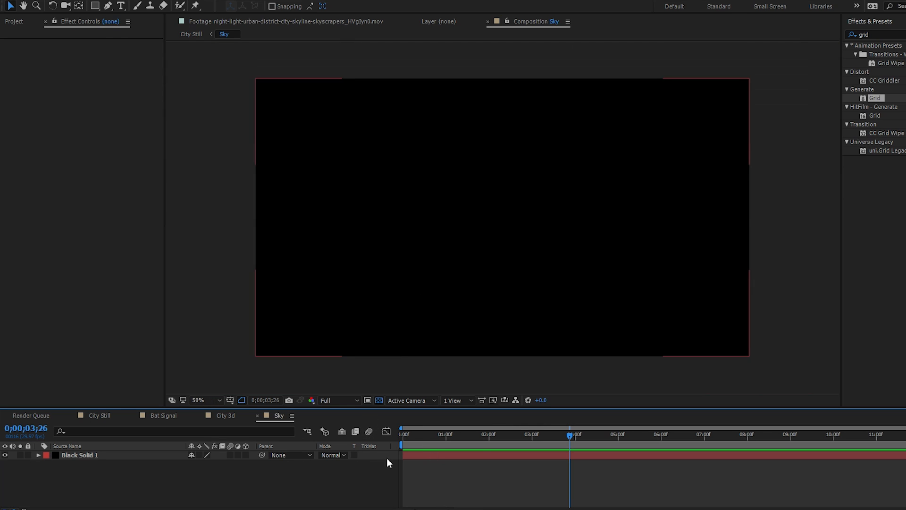
pyautogui.click(118, 455)
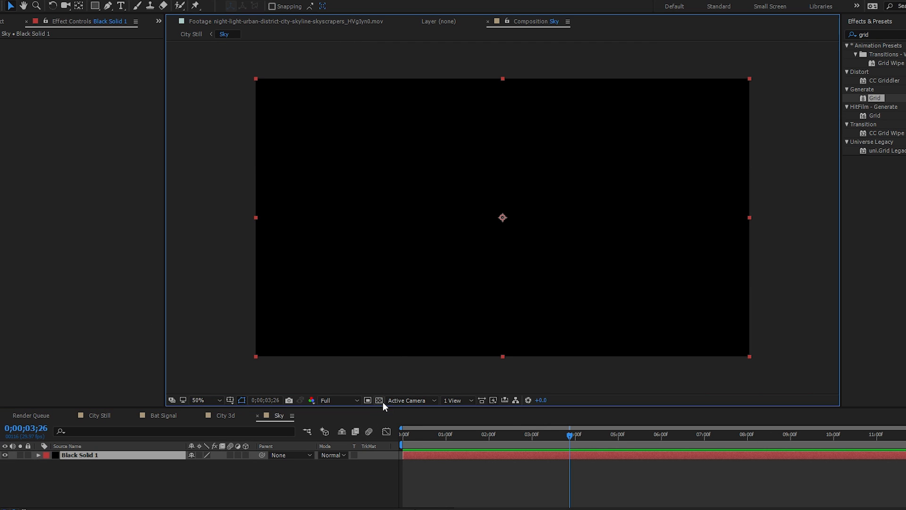
pyautogui.moveTo(570, 435); pyautogui.dragTo(540, 435)
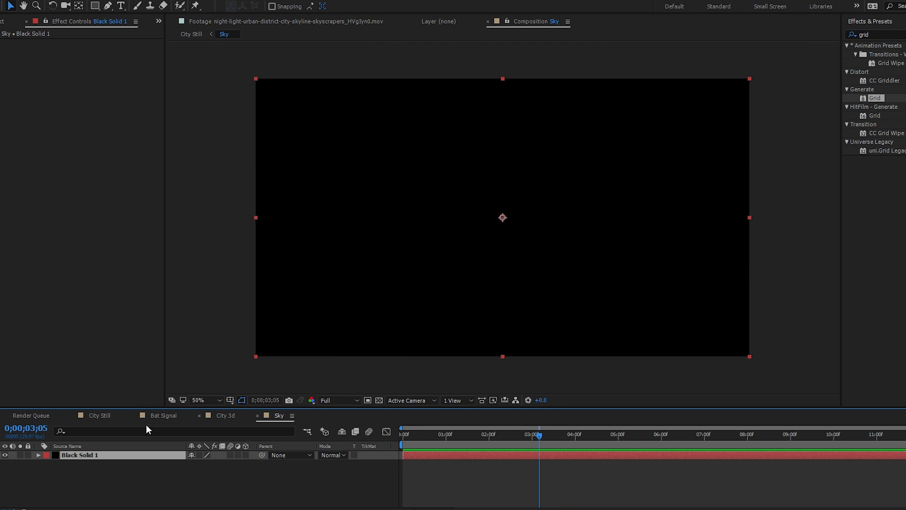
pyautogui.click(92, 420)
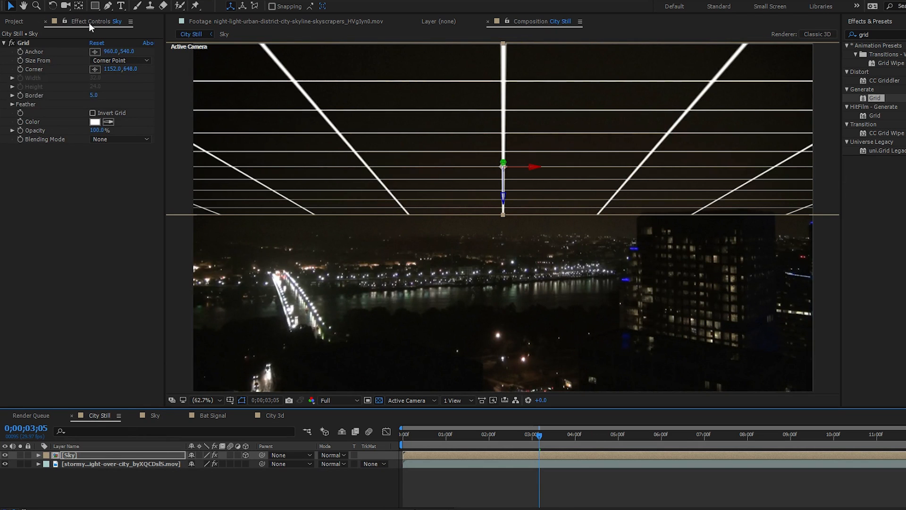
pyautogui.click(24, 43)
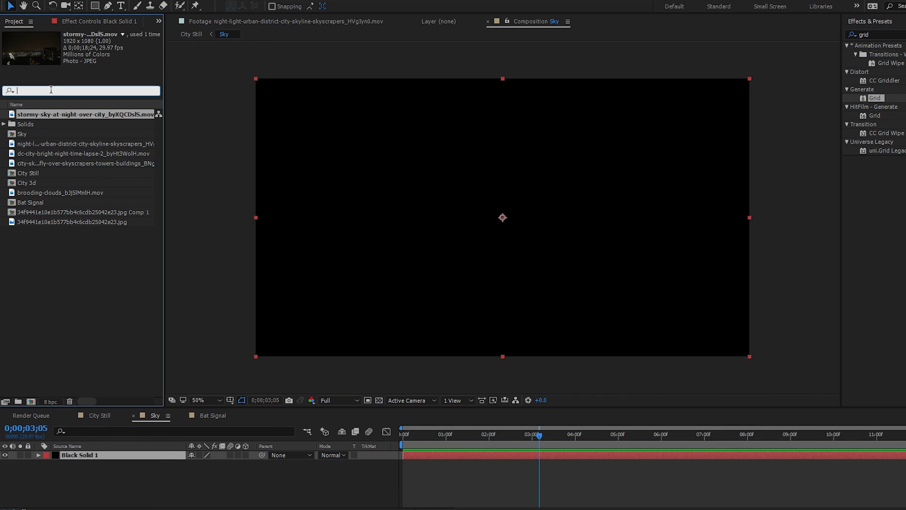
# Step: Search the project for "bat" and place the Bat Signal composition above the black solid in Sky
pyautogui.click(51, 89)
pyautogui.write('bat')
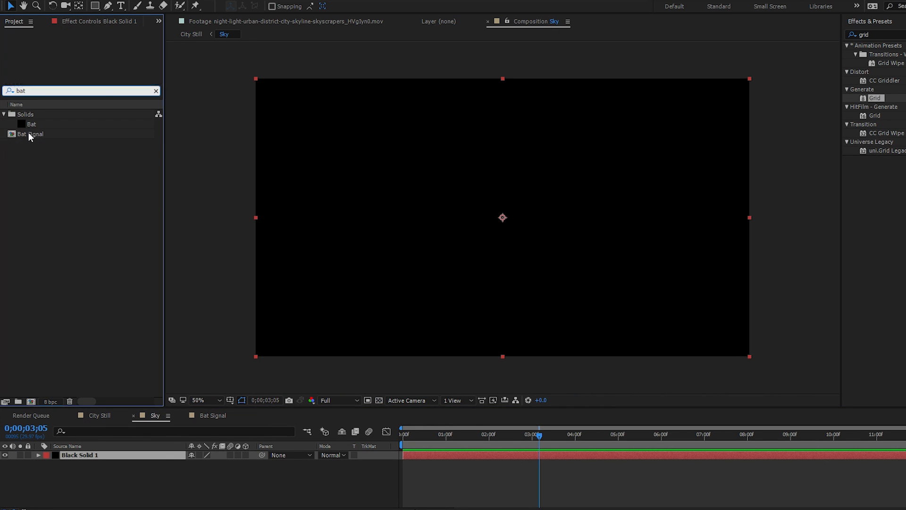
pyautogui.moveTo(31, 134); pyautogui.dragTo(141, 456)
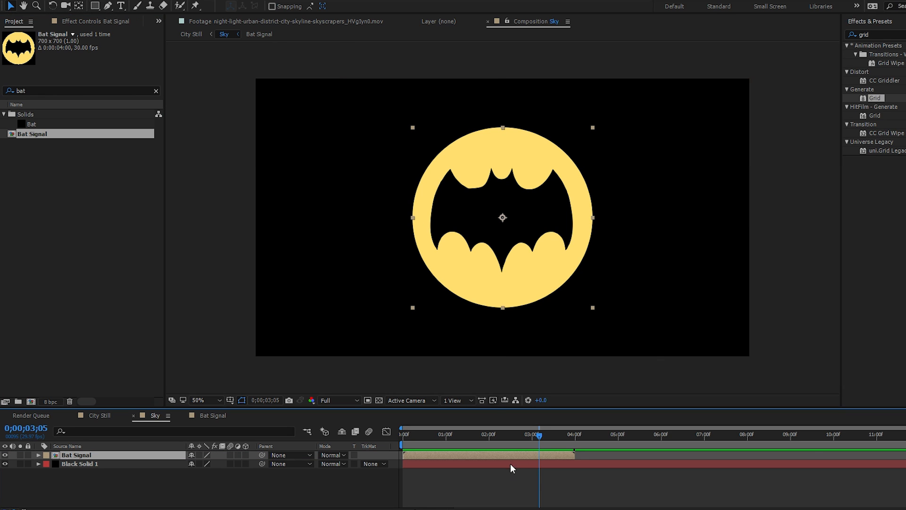
# Step: Time-remap and shrink the Bat Signal layer, and hide the black solid to reveal the transparency grid
pyautogui.click(417, 218)
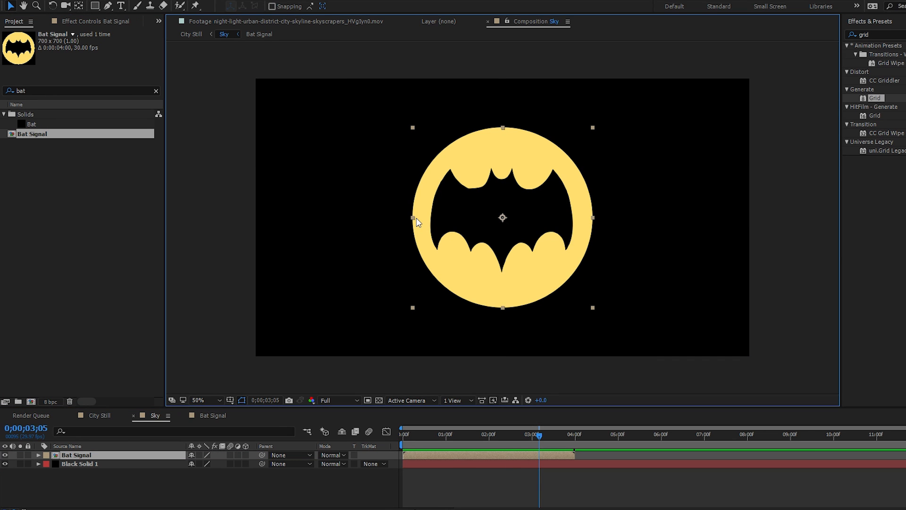
pyautogui.click(4, 473)
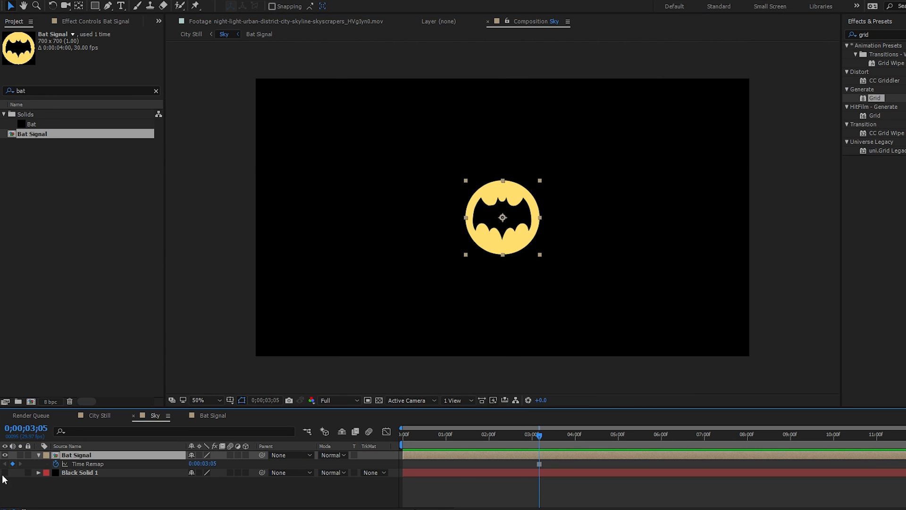
pyautogui.click(378, 401)
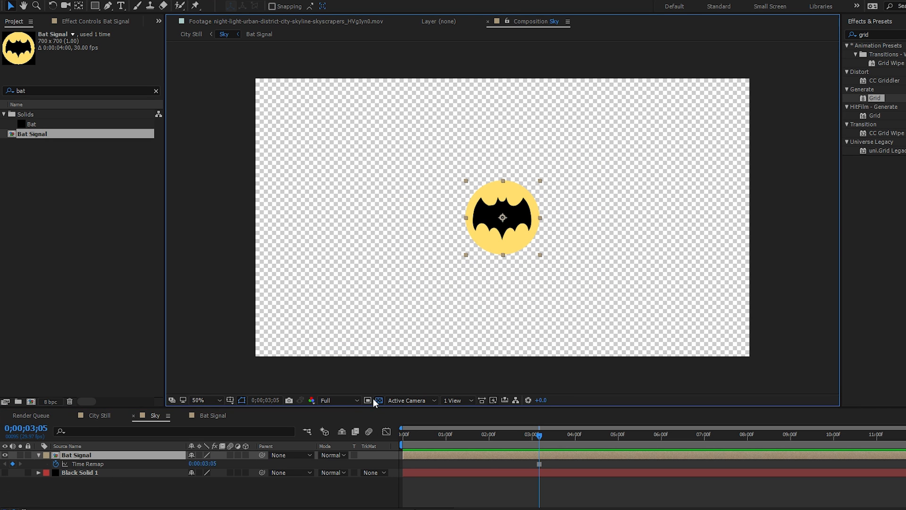
# Step: Check the projected signal in City Still, go to the timeline's start, and shrink the Bat Signal layer further in Sky
pyautogui.click(99, 418)
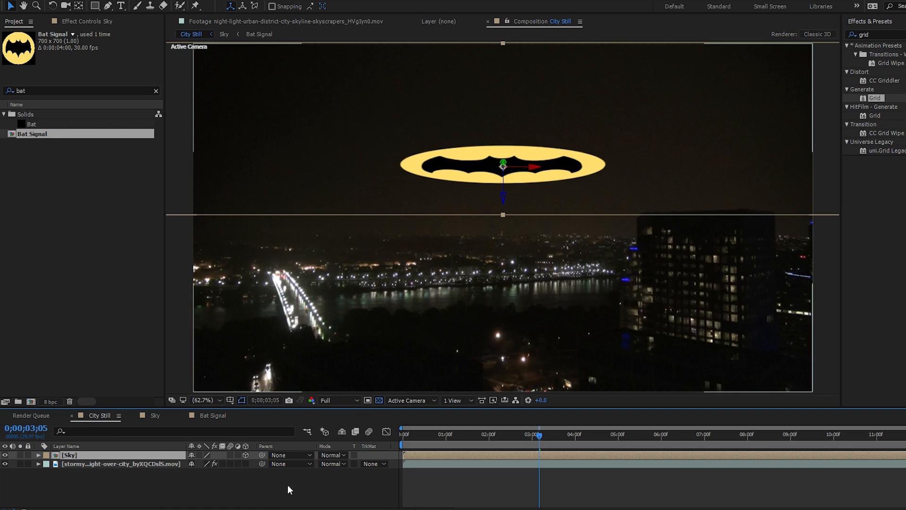
pyautogui.click(153, 416)
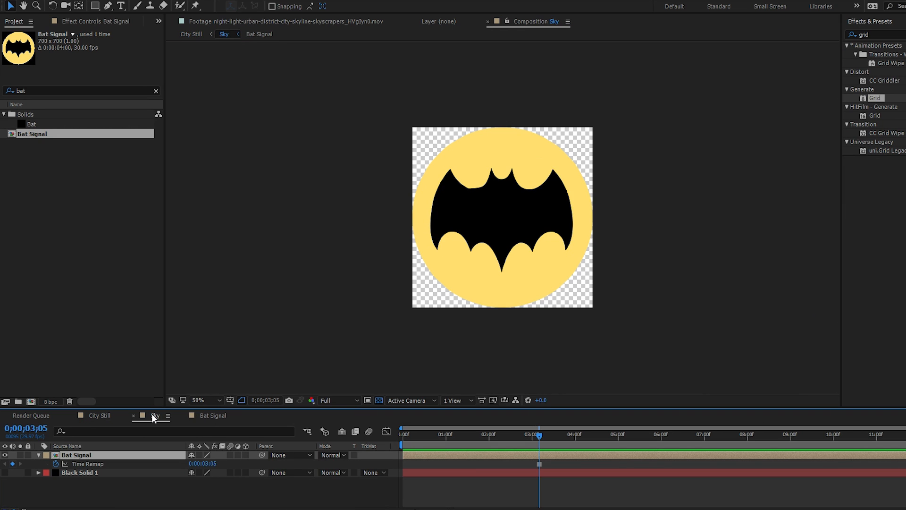
pyautogui.click(93, 417)
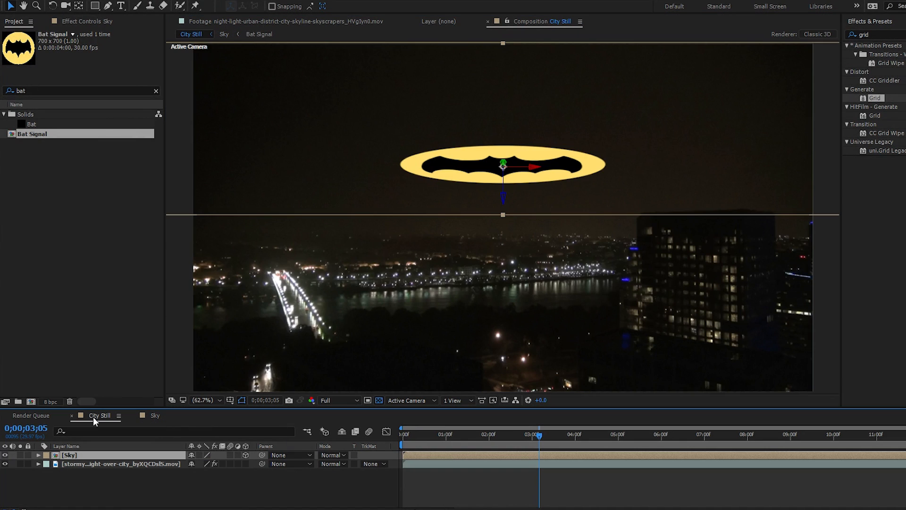
pyautogui.moveTo(533, 434); pyautogui.dragTo(396, 448)
pyautogui.click(156, 416)
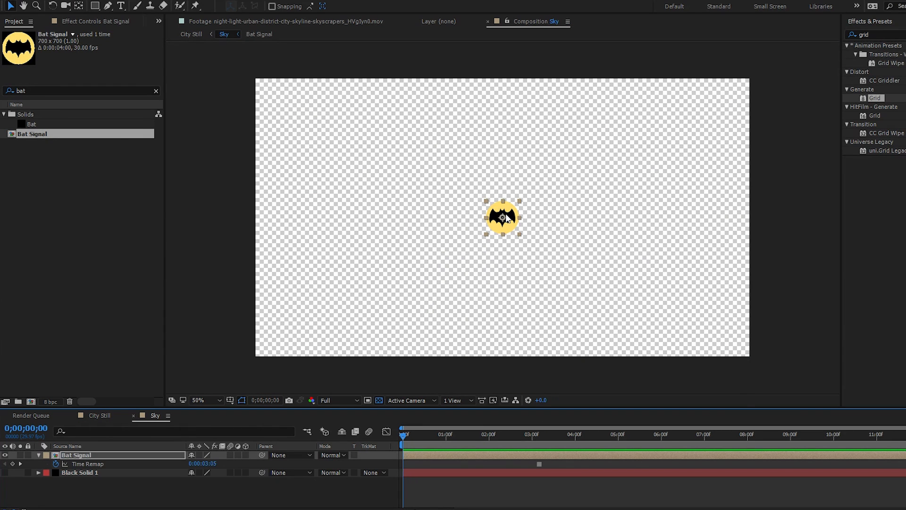
# Step: Check the projection in City Still and move the Bat Signal layer in Sky to about 992, 342
pyautogui.click(98, 418)
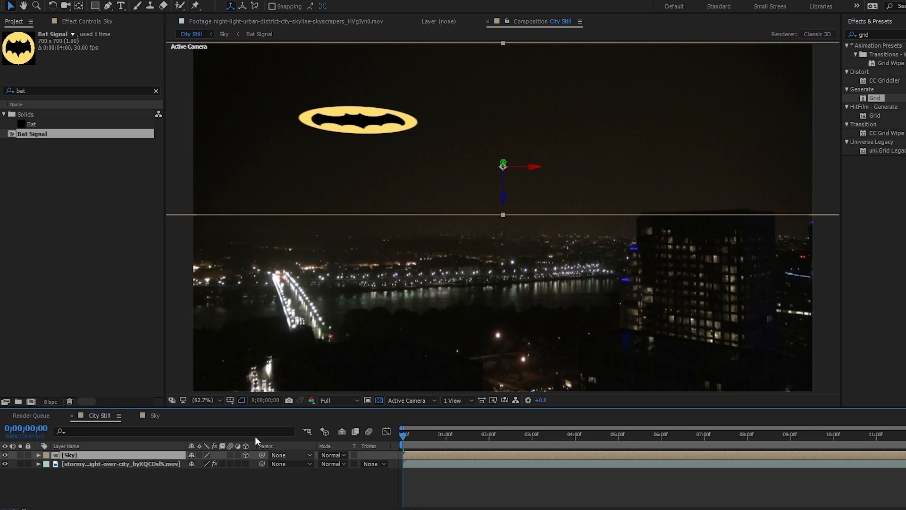
pyautogui.click(155, 415)
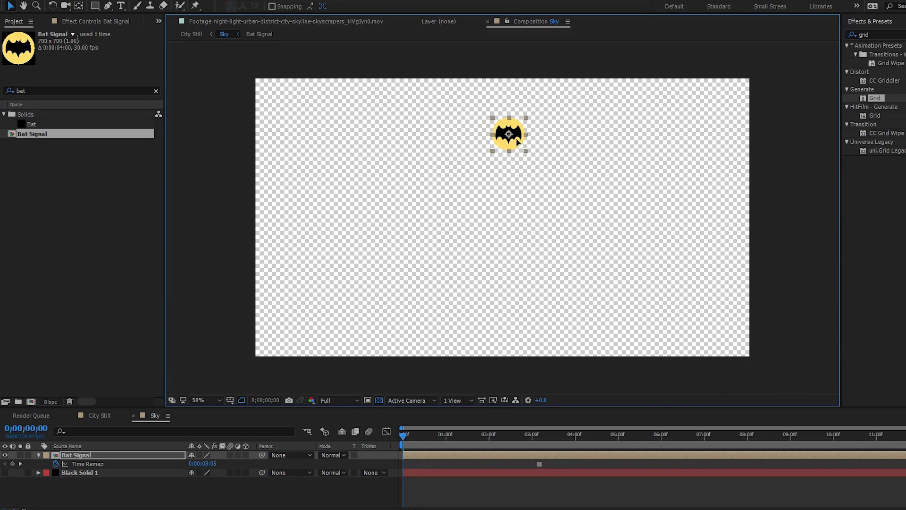
pyautogui.moveTo(516, 138); pyautogui.dragTo(528, 185)
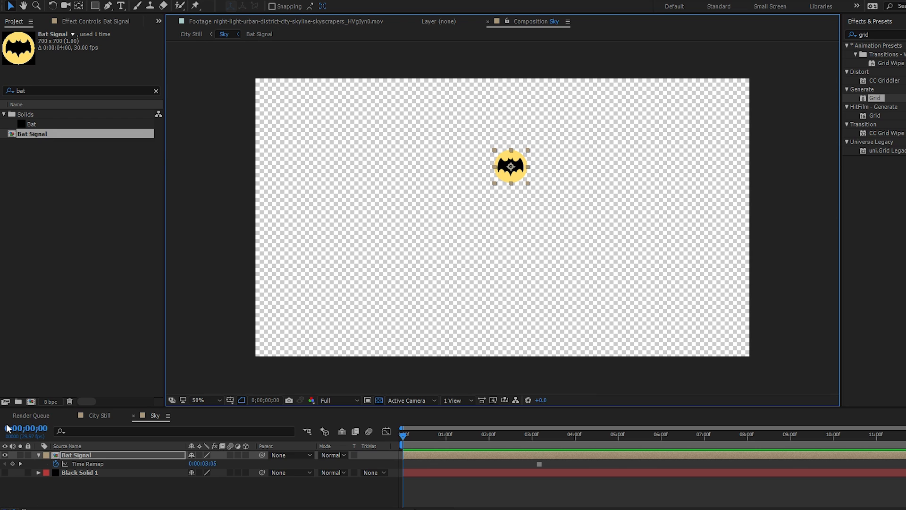
# Step: Add the expression wiggle(.2,600) to the Bat Signal layer's Position and preview the motion
pyautogui.press('p')
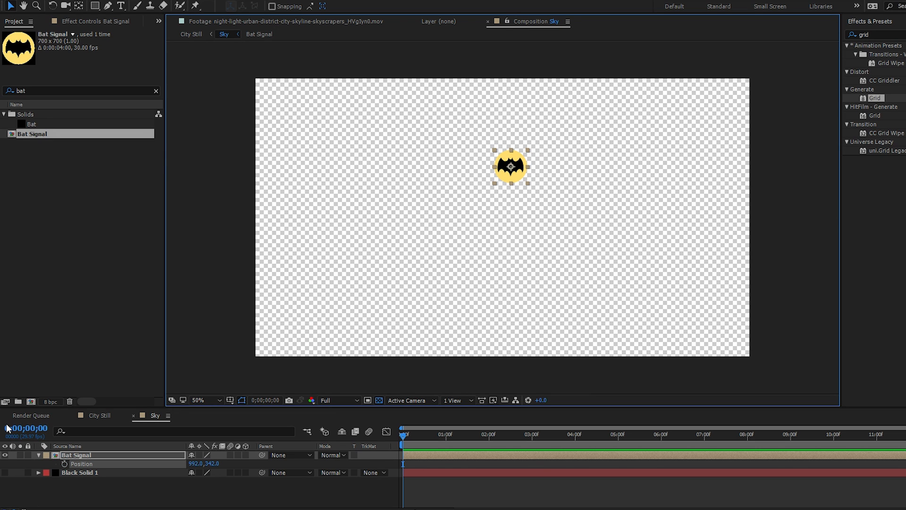
pyautogui.keyDown('alt'); pyautogui.click(64, 464); pyautogui.keyUp('alt')
pyautogui.write('wiggle')
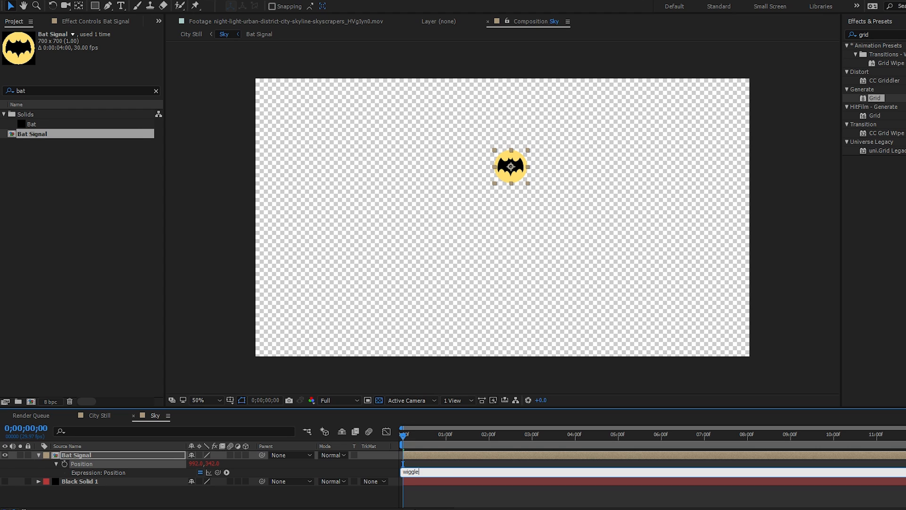
pyautogui.write('(.2,600')
pyautogui.click(448, 500)
pyautogui.press('space')
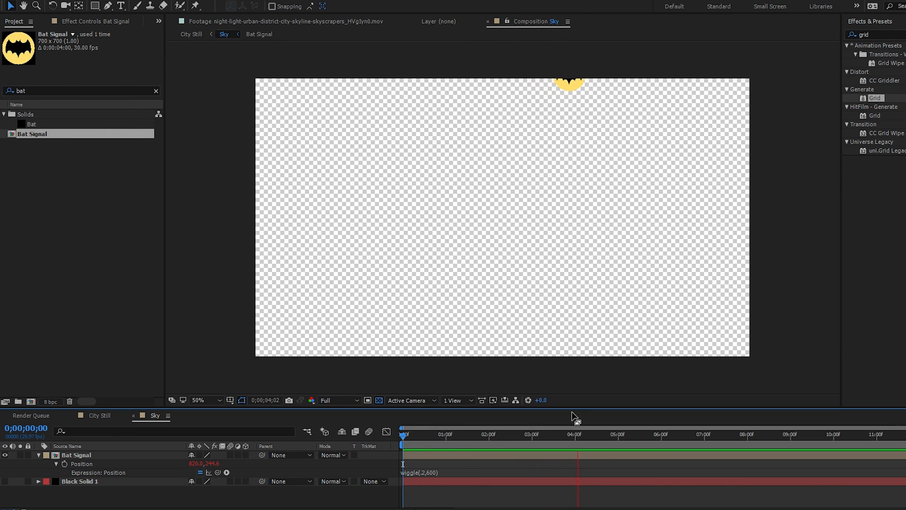
# Step: Slow the Bat Signal's drift by editing its Position expression to wiggle(.1,600)
pyautogui.click(425, 473)
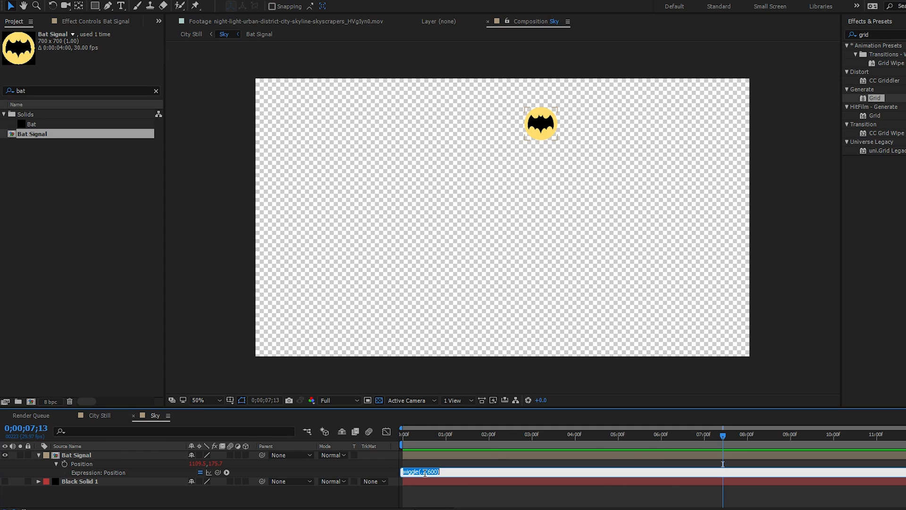
pyautogui.moveTo(425, 472); pyautogui.dragTo(421, 472)
pyautogui.write('1')
pyautogui.click(446, 491)
# Step: Move the Bat Signal layer's base position to about 1088, 440 and preview the drift in Sky and City Still
pyautogui.moveTo(583, 435)
pyautogui.mouseDown()
pyautogui.moveTo(613, 435)
pyautogui.moveTo(587, 435)
pyautogui.mouseUp()
pyautogui.moveTo(488, 134); pyautogui.dragTo(513, 159)
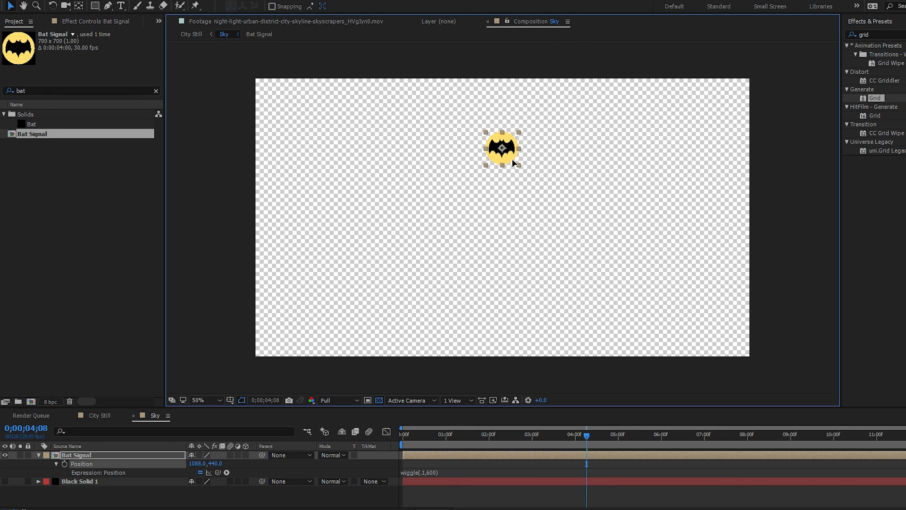
pyautogui.press('space')
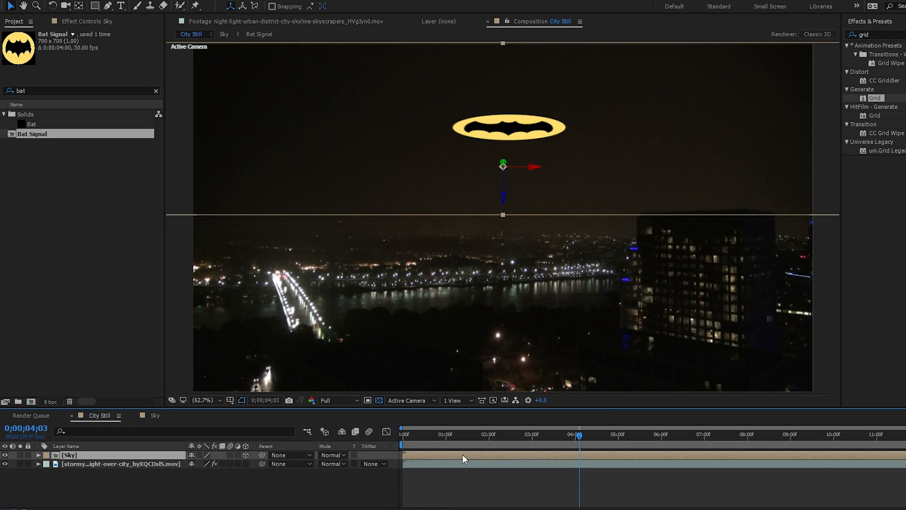
pyautogui.press('space')
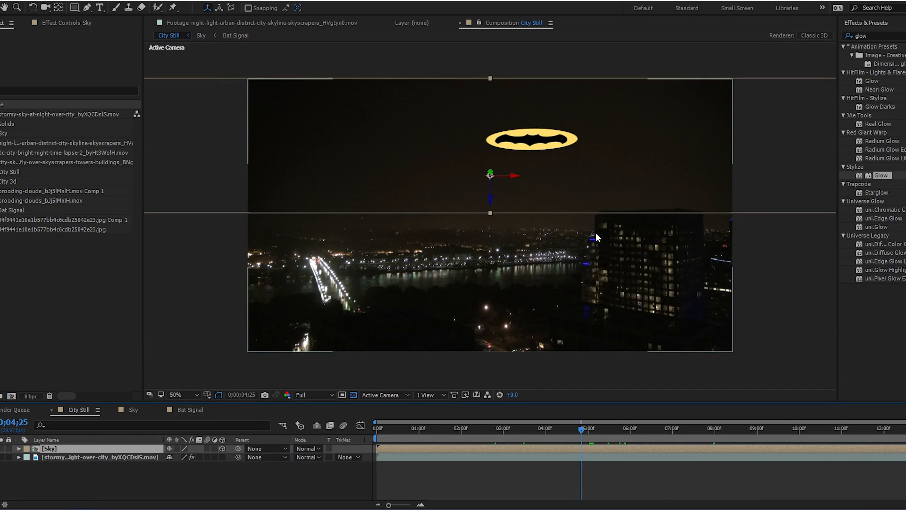
# Step: Pre-compose the Sky layer in City Still as "Sky Flattened", moving all attributes into the new composition
pyautogui.hotkey('ctrl', 'shift', 'c')
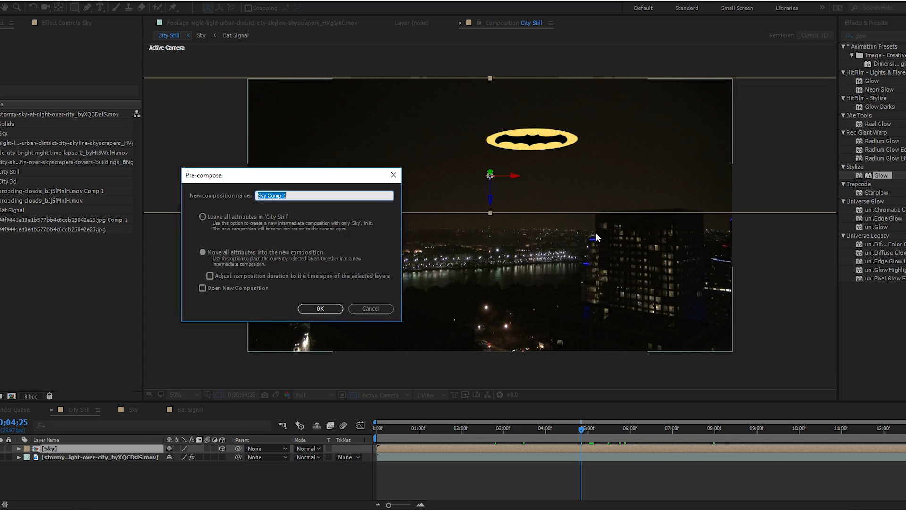
pyautogui.moveTo(302, 181); pyautogui.dragTo(437, 185)
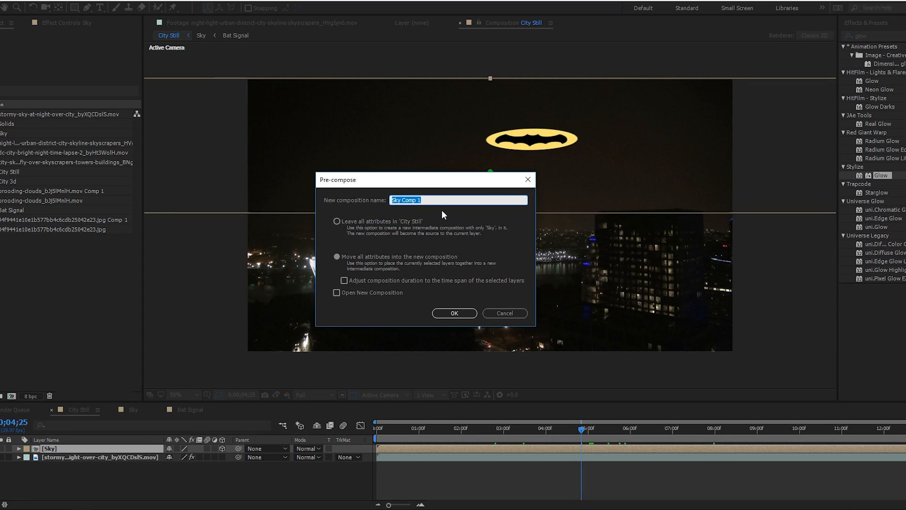
pyautogui.write('Sky Flattened')
pyautogui.press('Return')
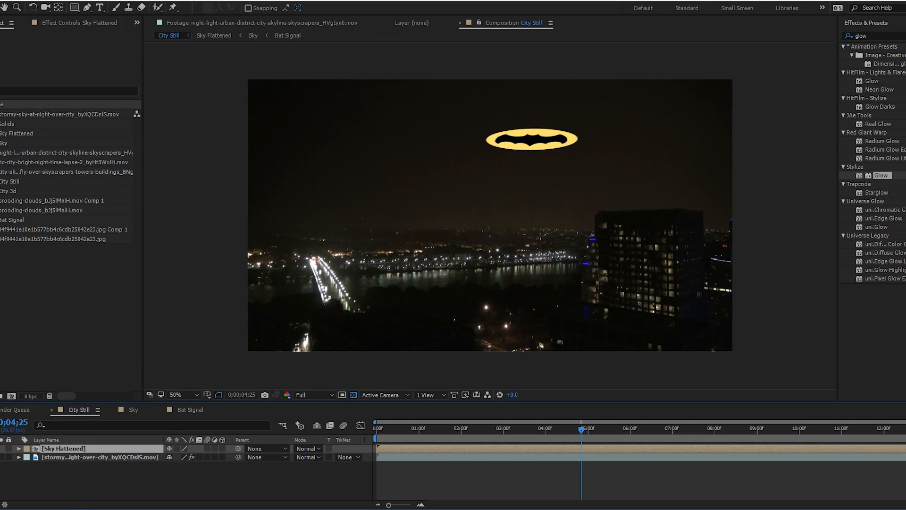
# Step: Preview the flattened signal's movement and examine it close up around the five-second mark
pyautogui.press('space')
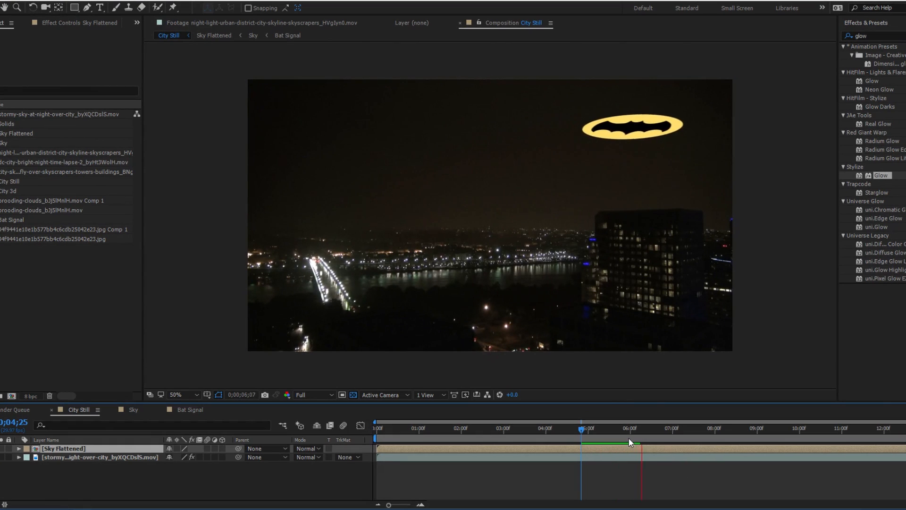
pyautogui.press('space')
pyautogui.moveTo(629, 431); pyautogui.dragTo(593, 467)
pyautogui.press('space')
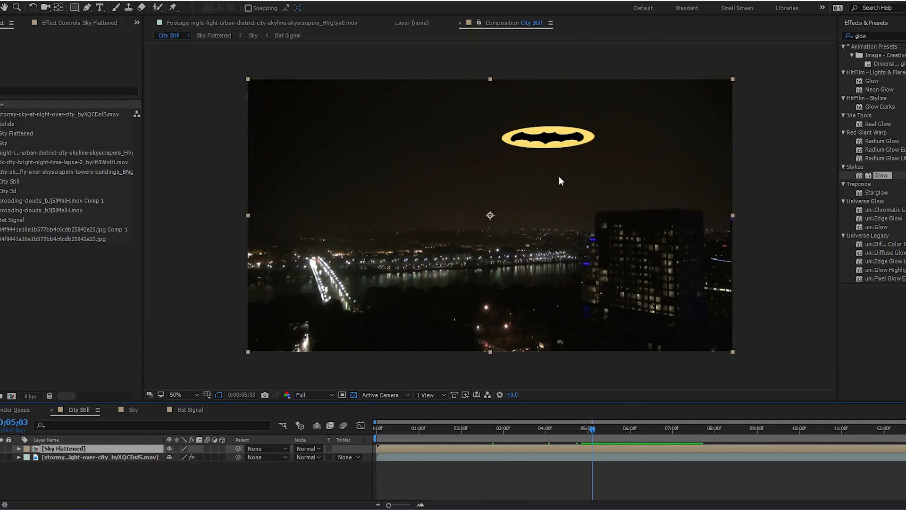
pyautogui.scroll(1, 576, 180)
pyautogui.moveTo(623, 147); pyautogui.dragTo(589, 262)
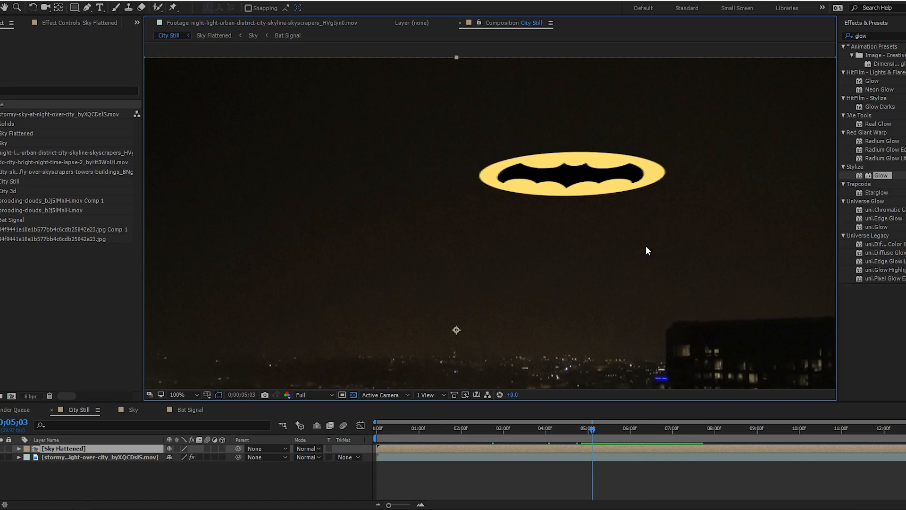
pyautogui.moveTo(593, 438)
pyautogui.mouseDown()
pyautogui.moveTo(654, 450)
pyautogui.moveTo(558, 434)
pyautogui.moveTo(638, 457)
pyautogui.moveTo(592, 440)
pyautogui.moveTo(611, 438)
pyautogui.moveTo(576, 434)
pyautogui.mouseUp()
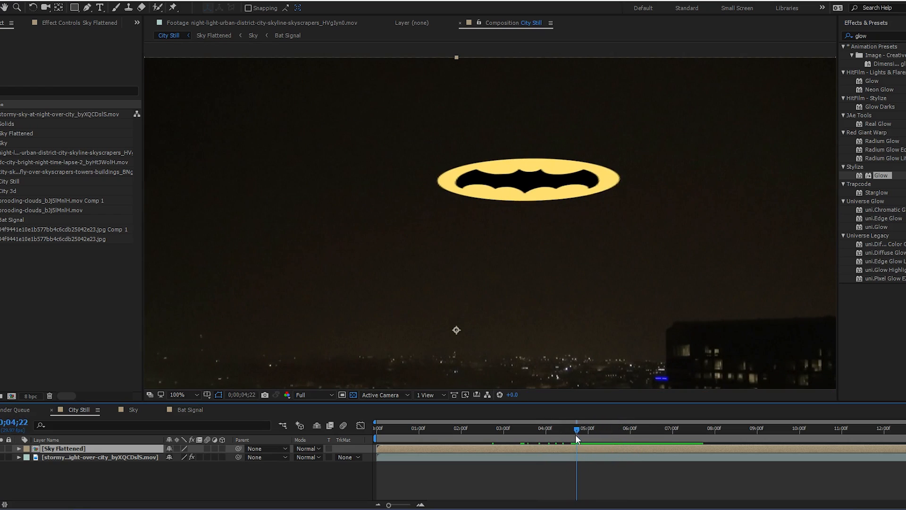
pyautogui.scroll(2, 620, 231)
pyautogui.scroll(-2, 560, 166)
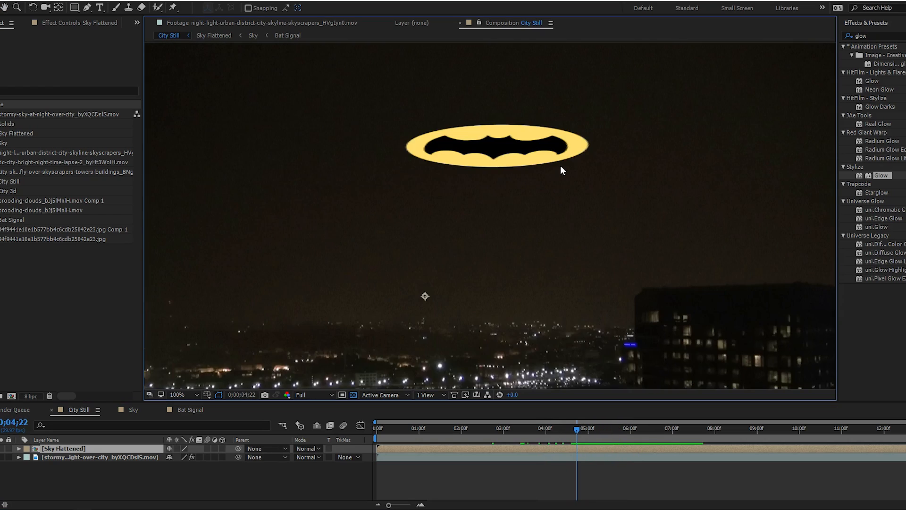
# Step: Try the uni.Point Zoom effect on Sky Flattened with its Position on the dark building's roof at 1419, 526
pyautogui.click(885, 37)
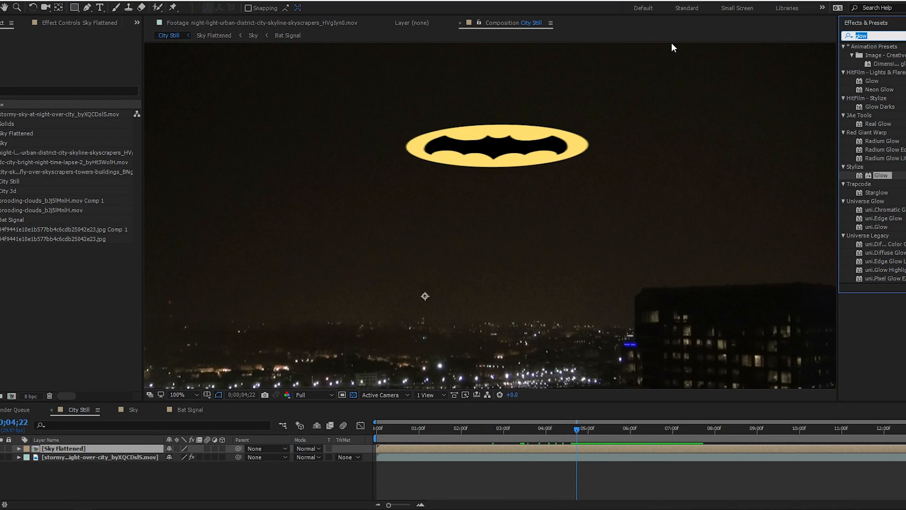
pyautogui.write('point')
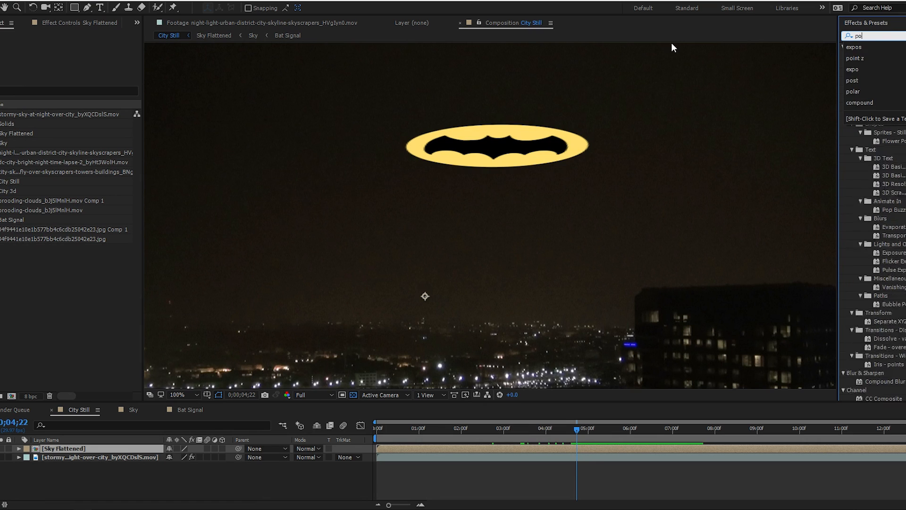
pyautogui.moveTo(884, 159); pyautogui.dragTo(546, 163)
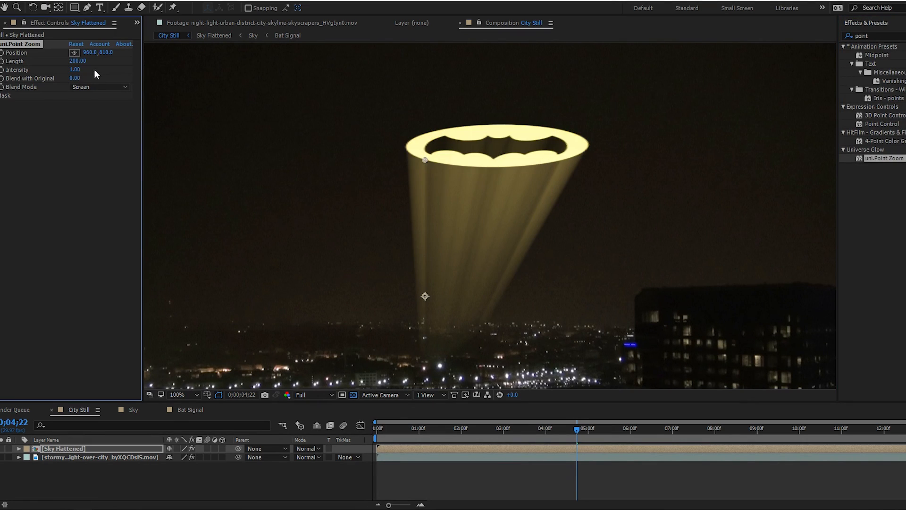
pyautogui.click(75, 52)
pyautogui.moveTo(644, 280)
pyautogui.mouseDown()
pyautogui.moveTo(684, 279)
pyautogui.moveTo(655, 287)
pyautogui.mouseUp()
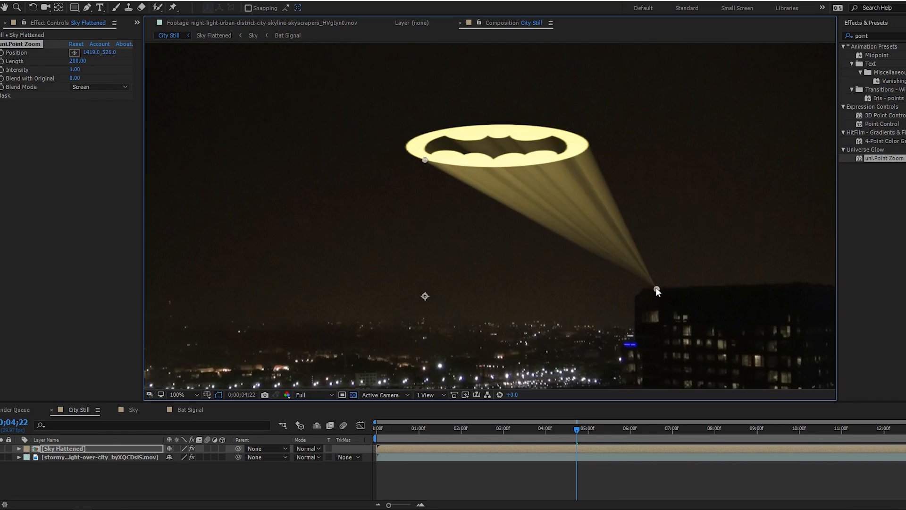
# Step: Preview the Point Zoom beam at several times and remove the effect from Sky Flattened
pyautogui.scroll(1, 656, 288)
pyautogui.moveTo(581, 262); pyautogui.dragTo(479, 273)
pyautogui.scroll(-1, 478, 272)
pyautogui.press('space')
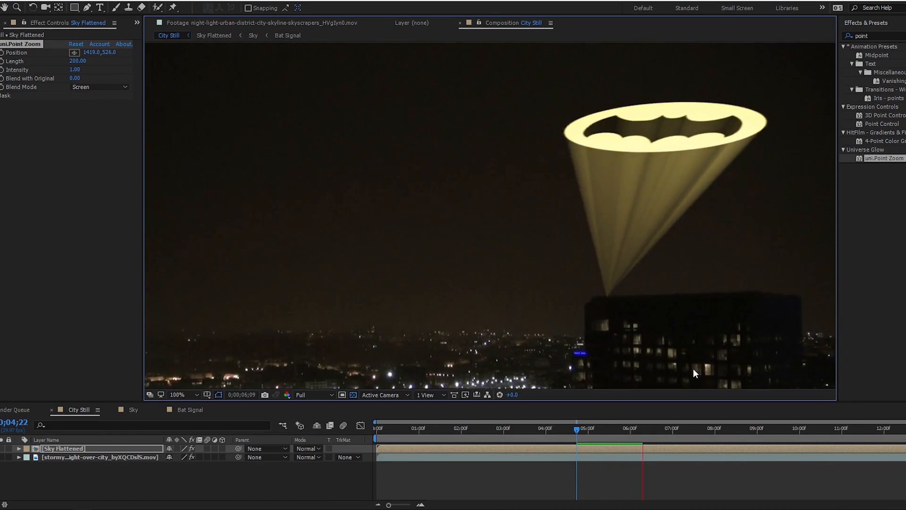
pyautogui.click(608, 428)
pyautogui.moveTo(607, 427)
pyautogui.mouseDown()
pyautogui.moveTo(585, 425)
pyautogui.moveTo(622, 435)
pyautogui.moveTo(599, 429)
pyautogui.mouseUp()
pyautogui.press('space')
pyautogui.moveTo(629, 429); pyautogui.dragTo(620, 428)
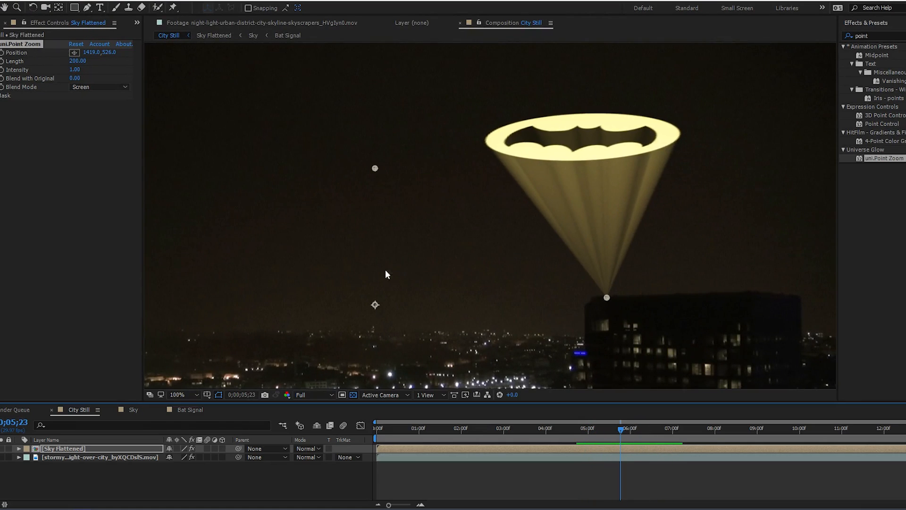
pyautogui.click(19, 43)
pyautogui.press('Delete')
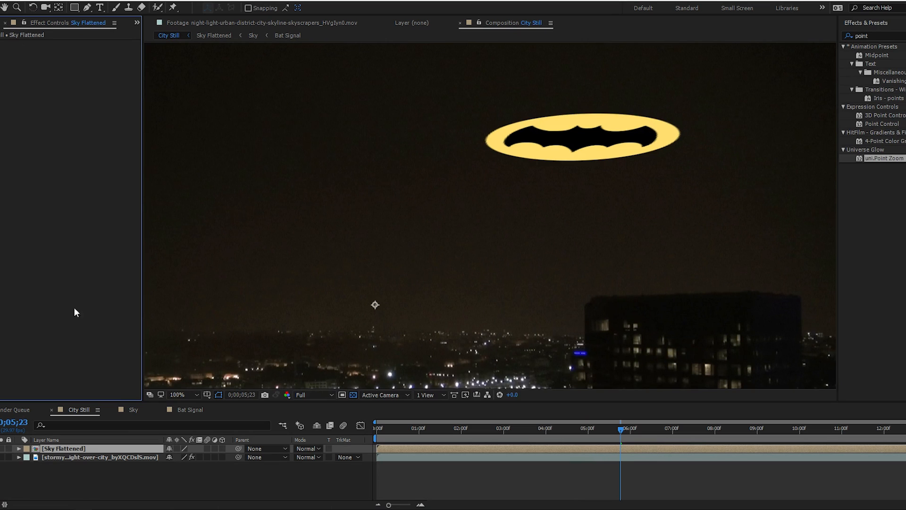
# Step: Duplicate the Sky Flattened layer and rename the upper copy "Beam"
pyautogui.hotkey('ctrl', 'd')
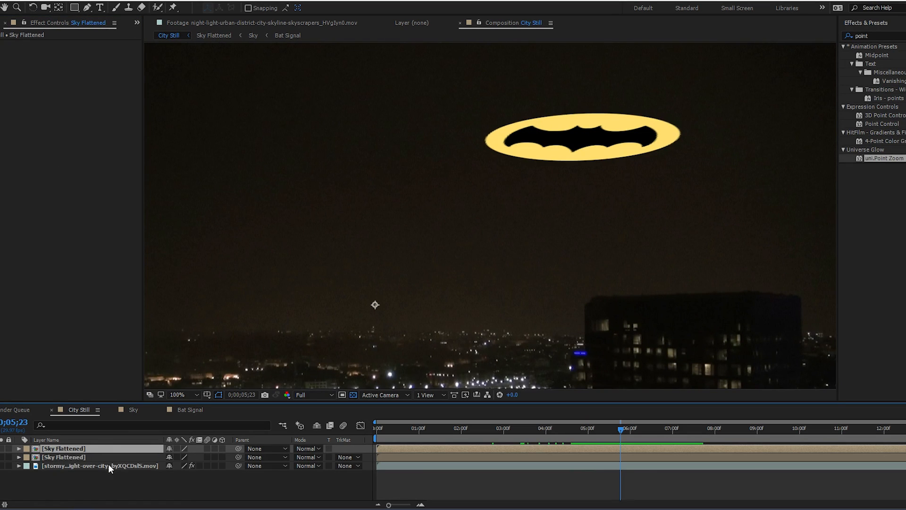
pyautogui.press('Return')
pyautogui.write('Beam')
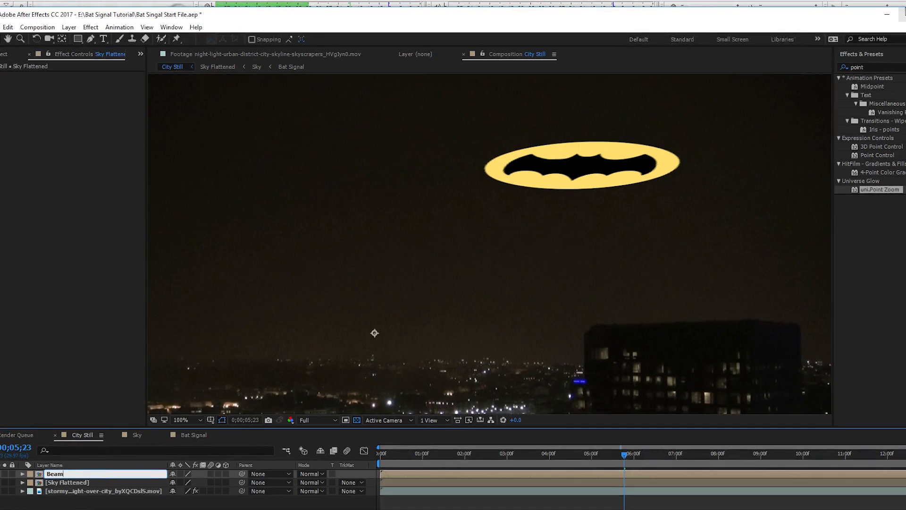
# Step: Set the Sky Flattened layer's blending mode to Screen and its opacity to 38%
pyautogui.click(61, 482)
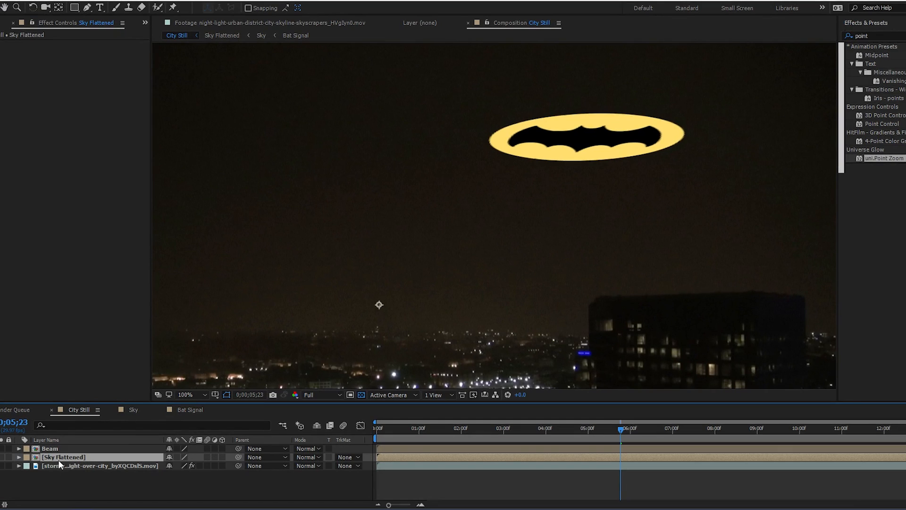
pyautogui.press('t')
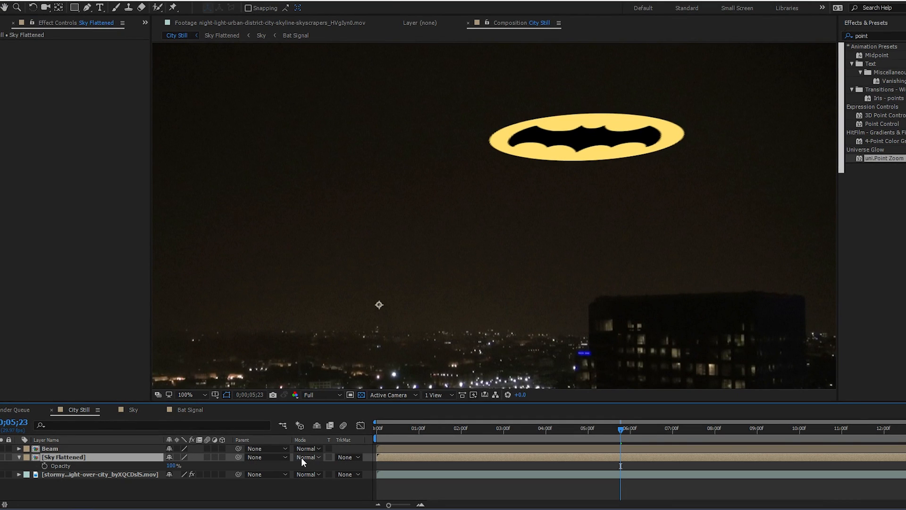
pyautogui.click(302, 458)
pyautogui.click(342, 141)
pyautogui.press('t')
pyautogui.press('t')
pyautogui.moveTo(171, 466); pyautogui.dragTo(156, 451)
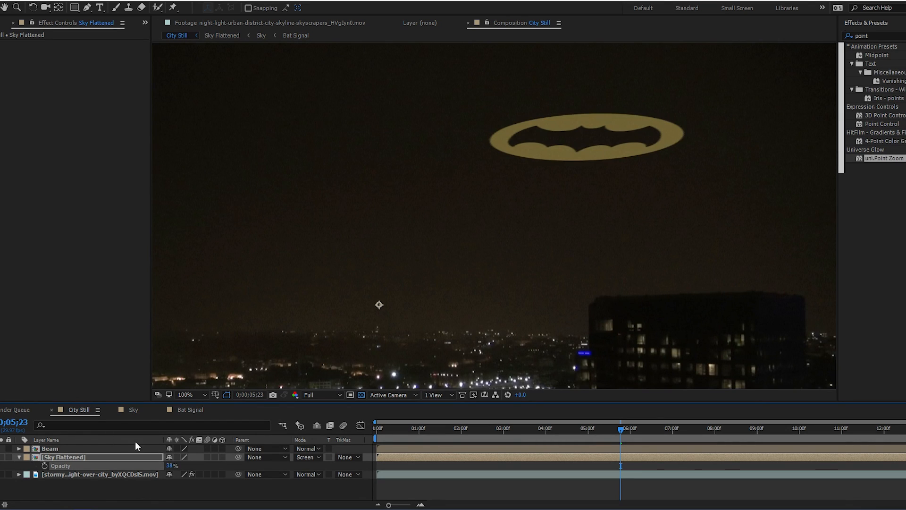
# Step: Set the Beam layer's blending mode to Add
pyautogui.click(136, 446)
pyautogui.click(302, 449)
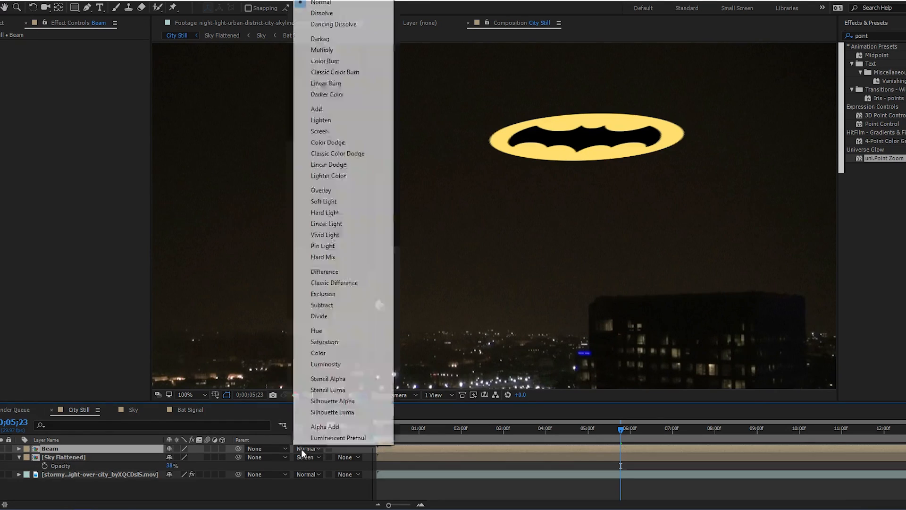
pyautogui.click(329, 106)
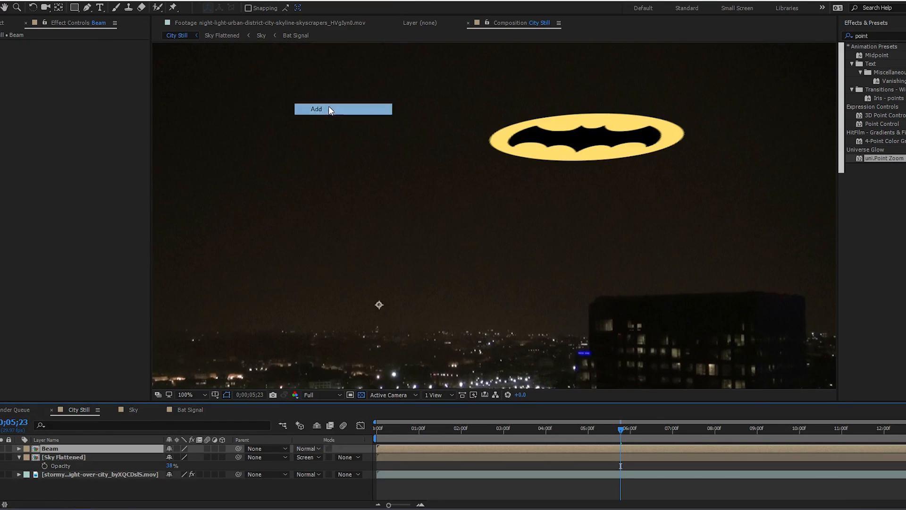
# Step: Apply CC Radial Blur to the Beam layer and place its Center on the dark building's roof at 1485, 522
pyautogui.click(878, 33)
pyautogui.write('cc r')
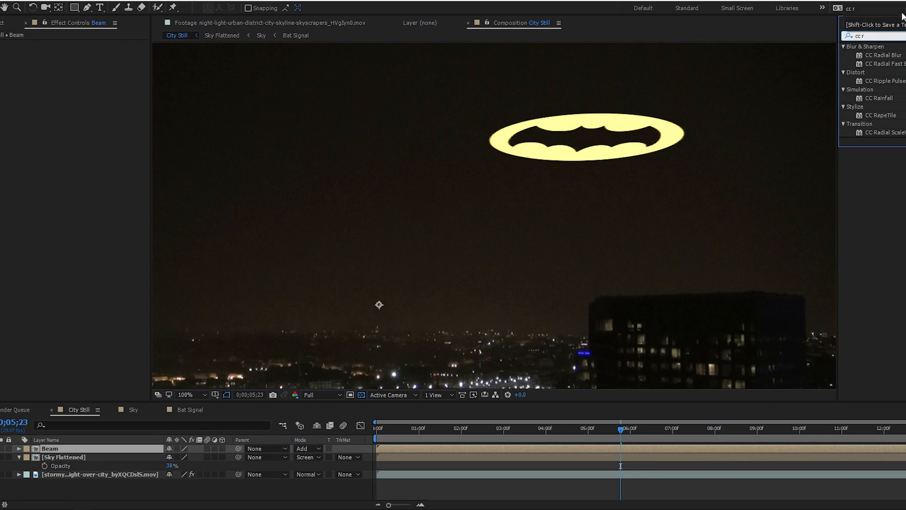
pyautogui.moveTo(884, 54); pyautogui.dragTo(71, 449)
pyautogui.click(79, 78)
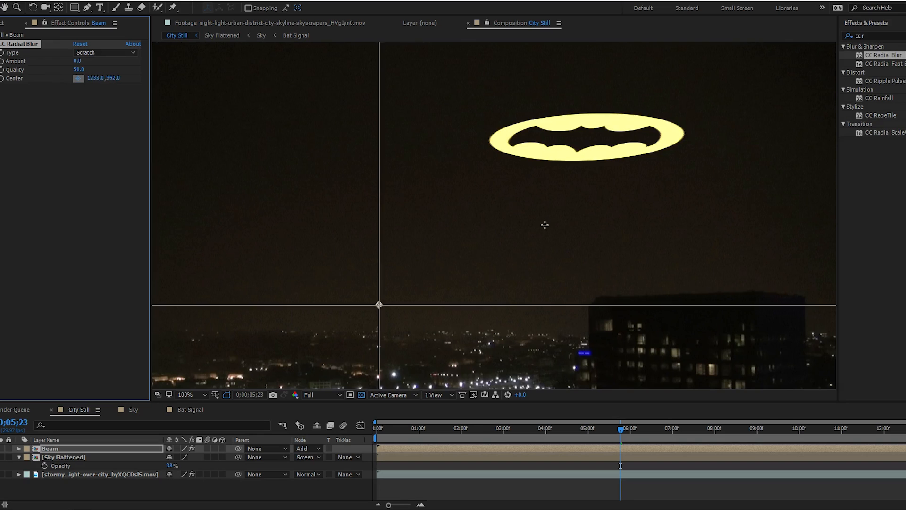
pyautogui.click(644, 296)
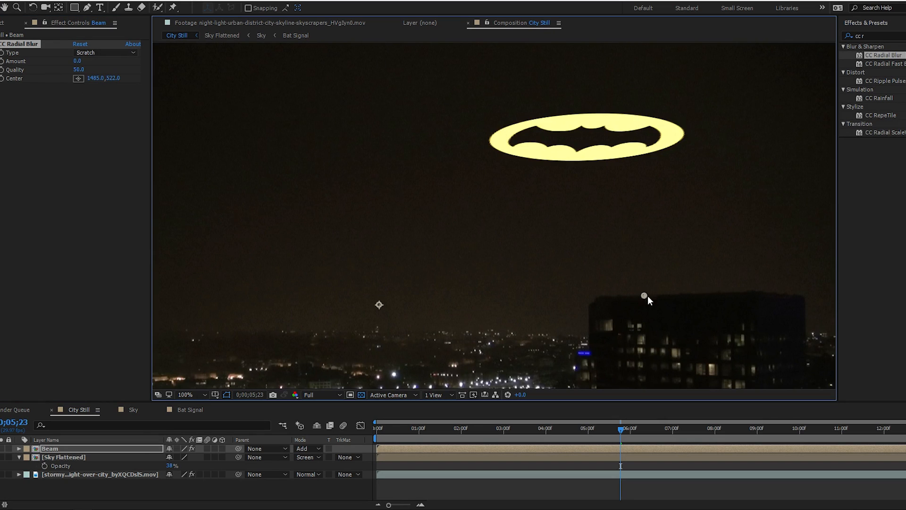
# Step: Set the Beam layer's CC Radial Blur type to Fading Zoom
pyautogui.scroll(-2, 648, 214)
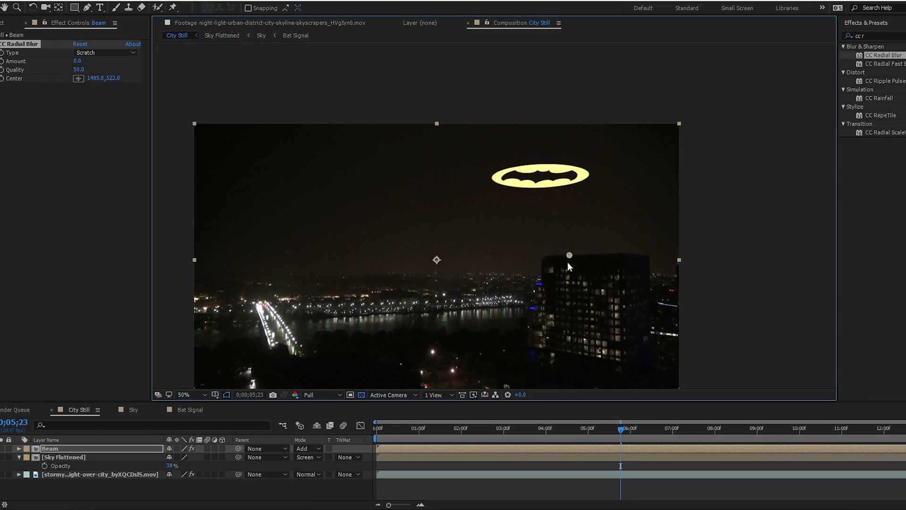
pyautogui.moveTo(578, 269); pyautogui.dragTo(556, 212)
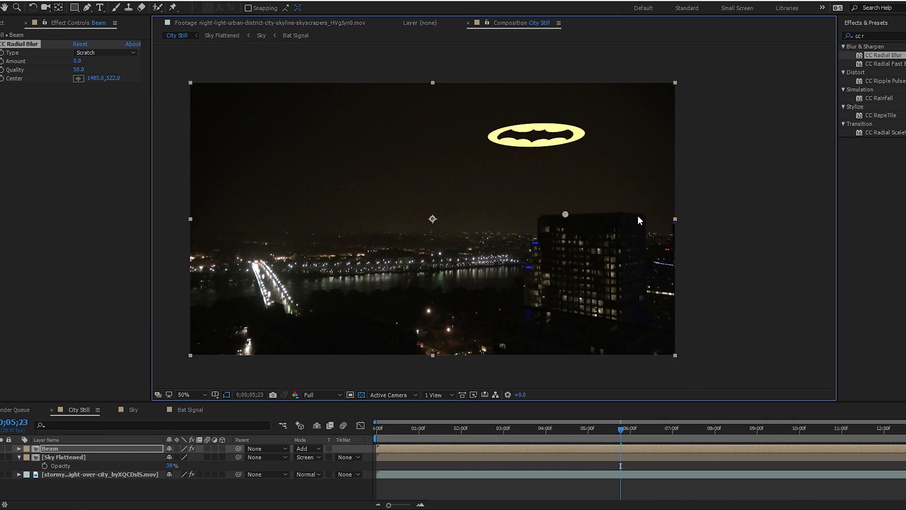
pyautogui.scroll(3, 639, 216)
pyautogui.scroll(-1, 489, 211)
pyautogui.click(89, 53)
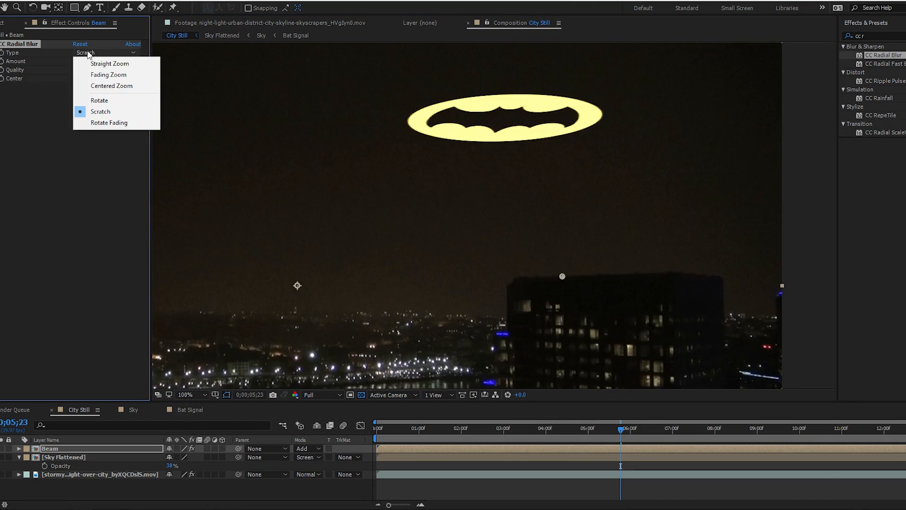
pyautogui.click(100, 75)
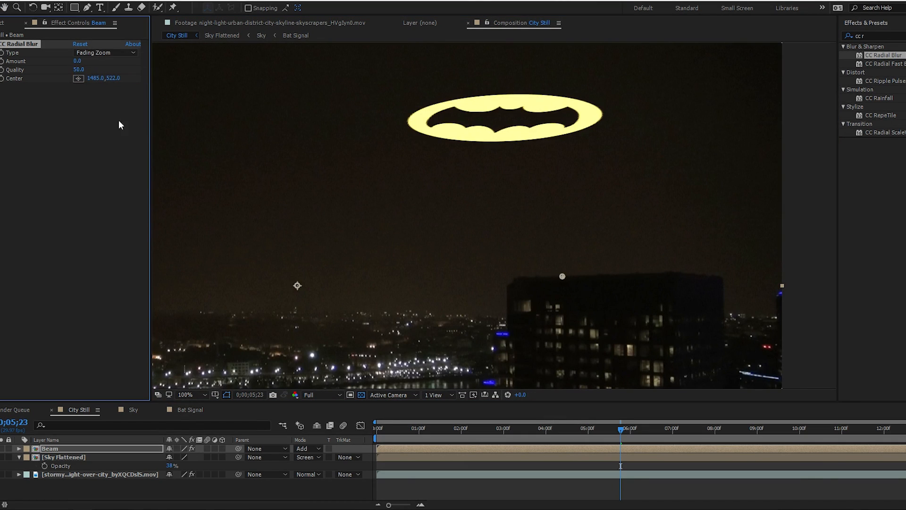
# Step: Set the CC Radial Blur Amount on the Beam layer to -250
pyautogui.moveTo(78, 61); pyautogui.dragTo(23, 60)
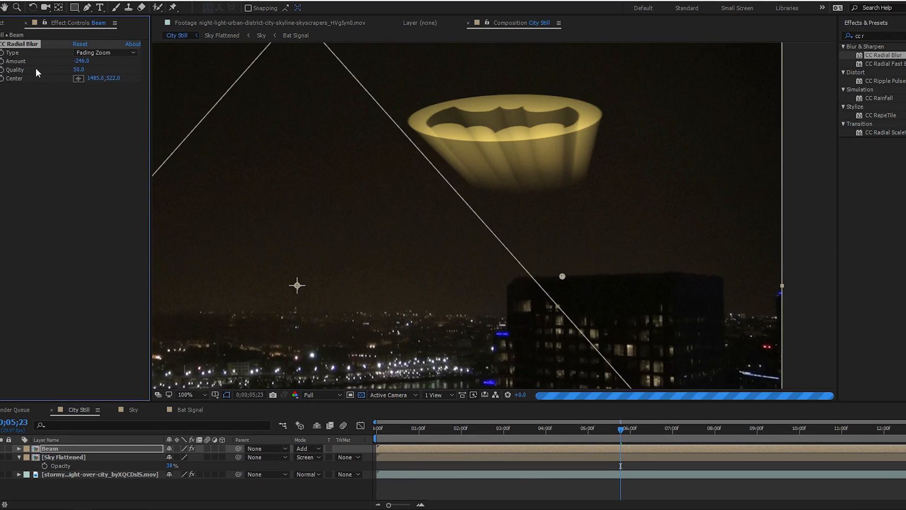
pyautogui.click(79, 61)
pyautogui.write('-250')
pyautogui.press('Return')
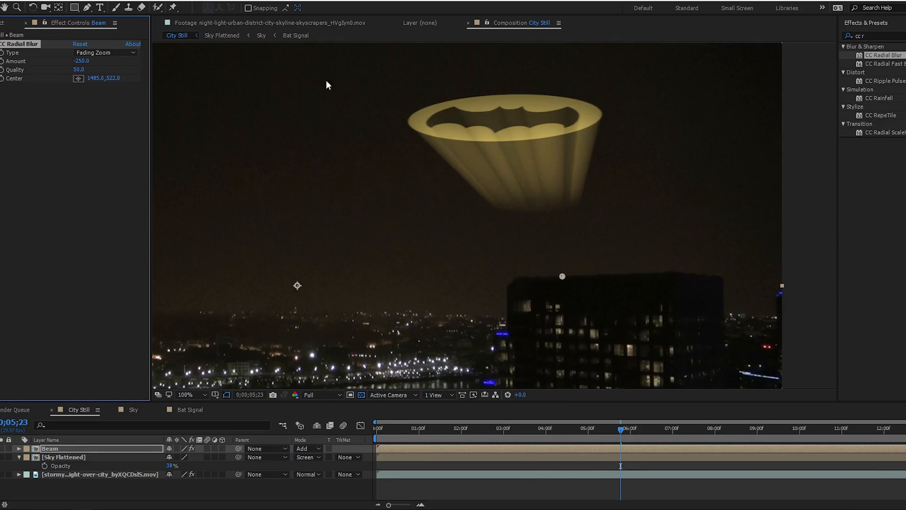
# Step: Reduce the Beam layer's opacity to 51%
pyautogui.scroll(2, 548, 156)
pyautogui.press('t')
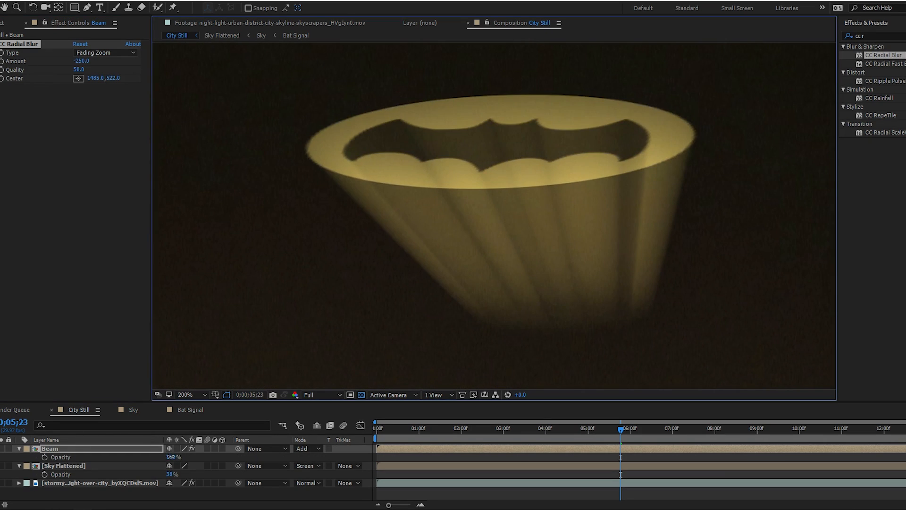
pyautogui.moveTo(171, 457); pyautogui.dragTo(128, 447)
pyautogui.scroll(-1, 546, 327)
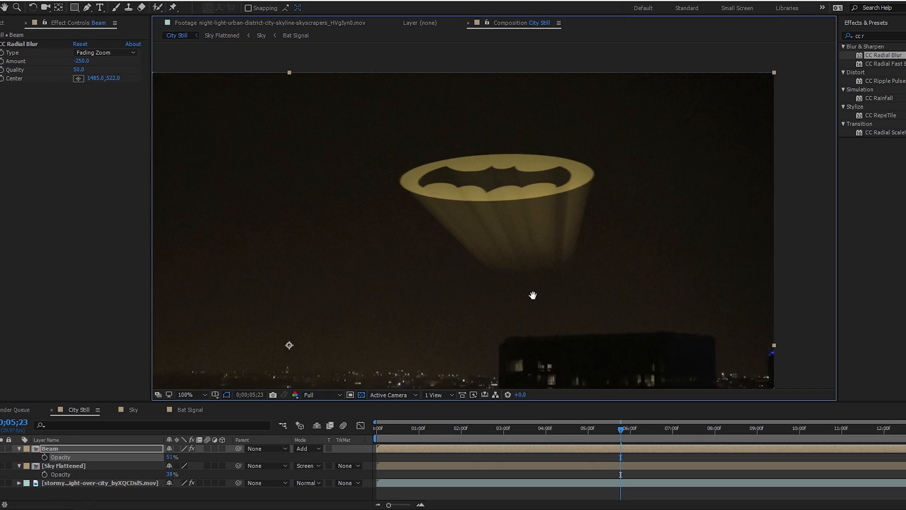
pyautogui.moveTo(533, 295); pyautogui.dragTo(491, 254)
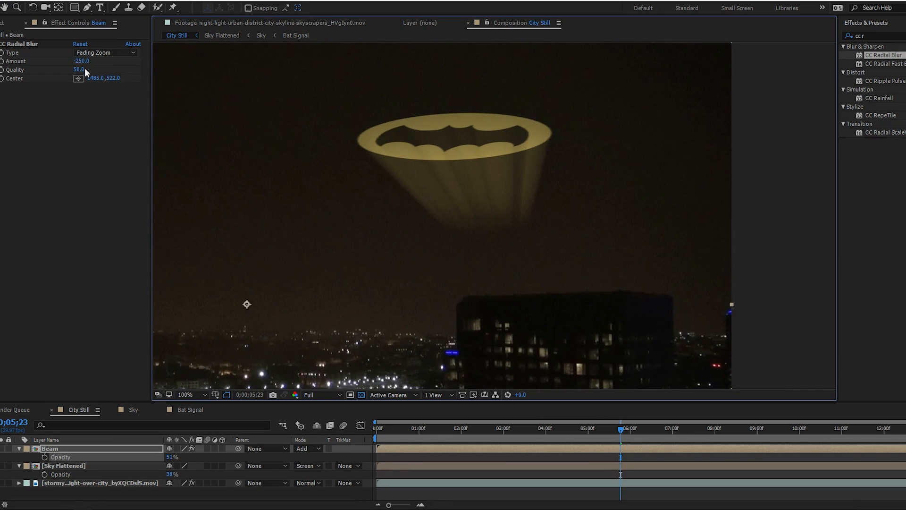
# Step: Duplicate the Beam layer and stack three identical CC Radial Blur effects on the copy to lengthen its beam
pyautogui.click(50, 448)
pyautogui.hotkey('ctrl', 'd')
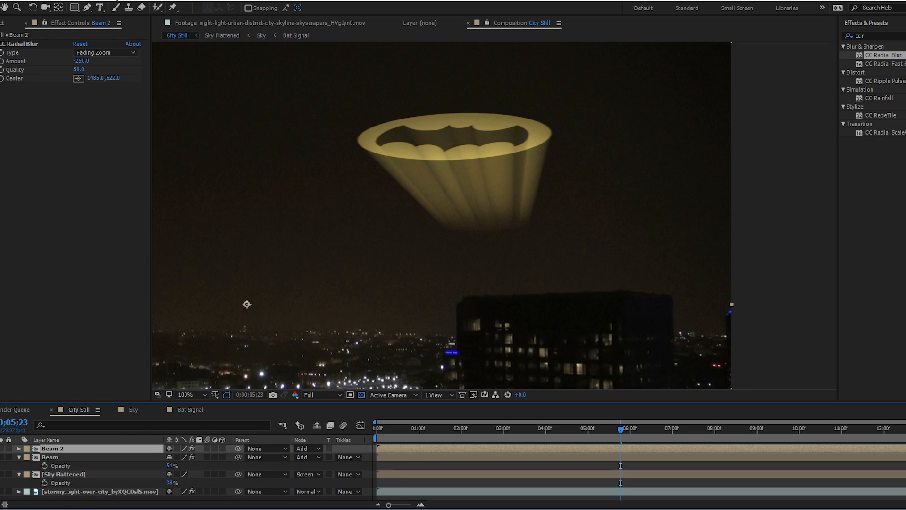
pyautogui.click(39, 53)
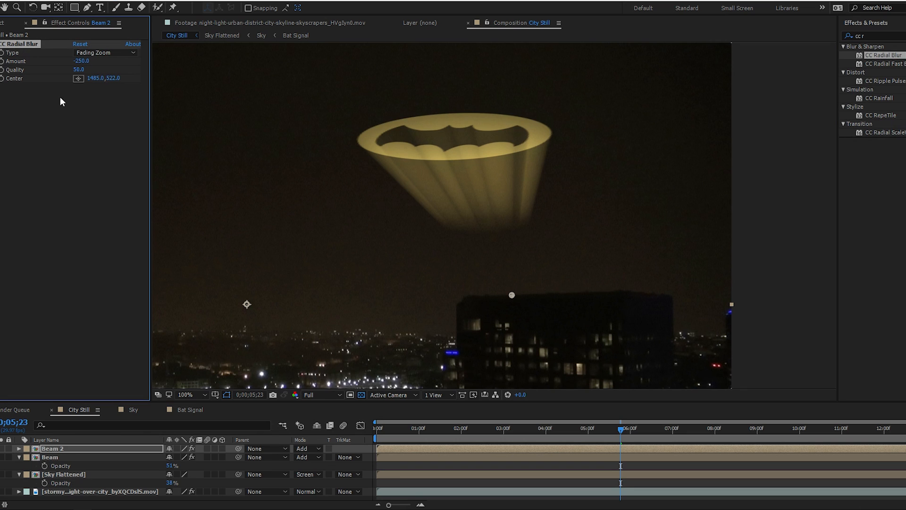
pyautogui.hotkey('ctrl', 'd')
pyautogui.hotkey('ctrl', 'd')
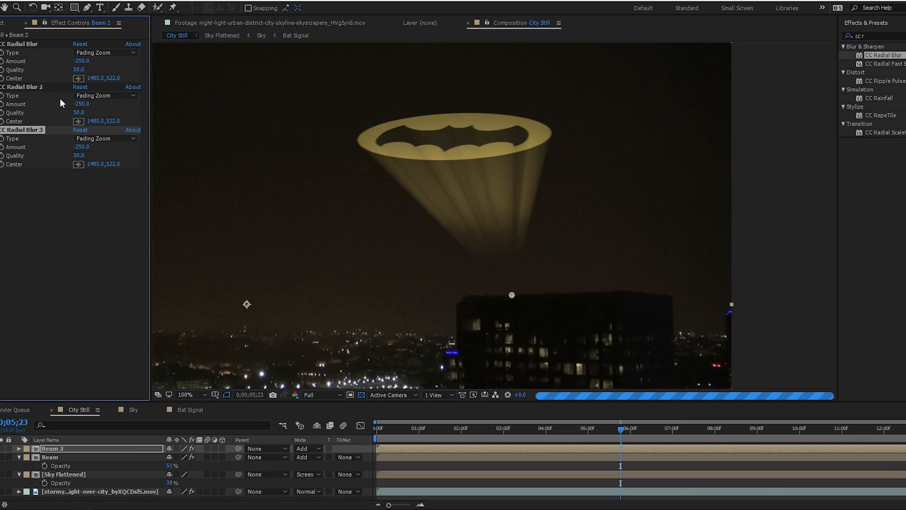
pyautogui.hotkey('ctrl', 'd')
pyautogui.press('.')
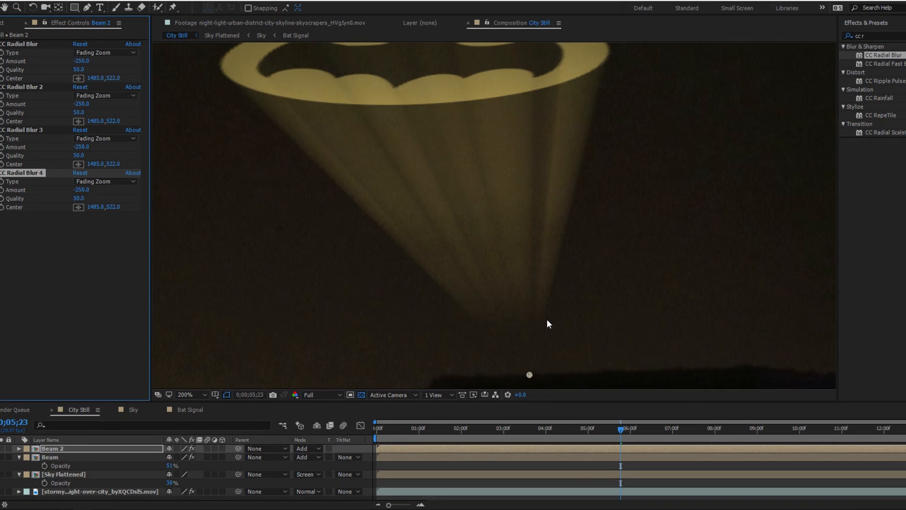
pyautogui.press('Delete')
# Step: Set the Beam 2 layer's opacity to 22% and preview the combined beam
pyautogui.press('t')
pyautogui.click(171, 458)
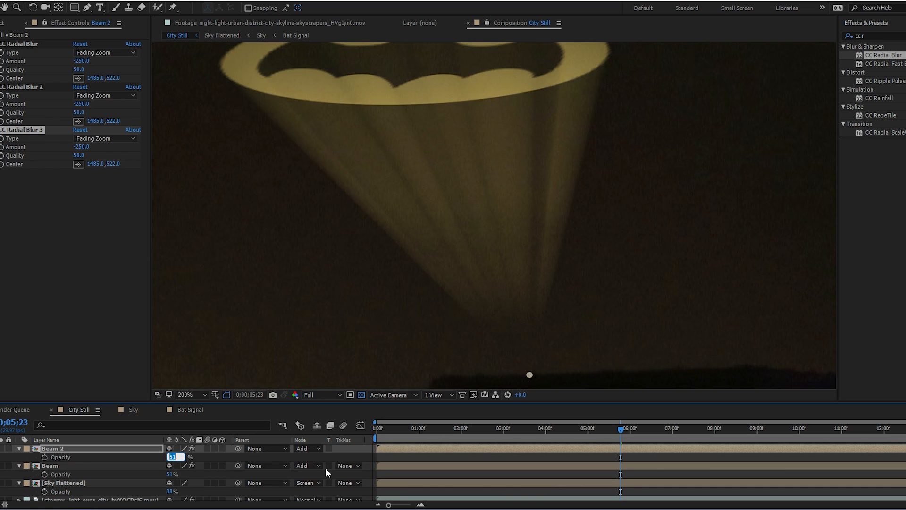
pyautogui.write('22')
pyautogui.press('Return')
pyautogui.press('space')
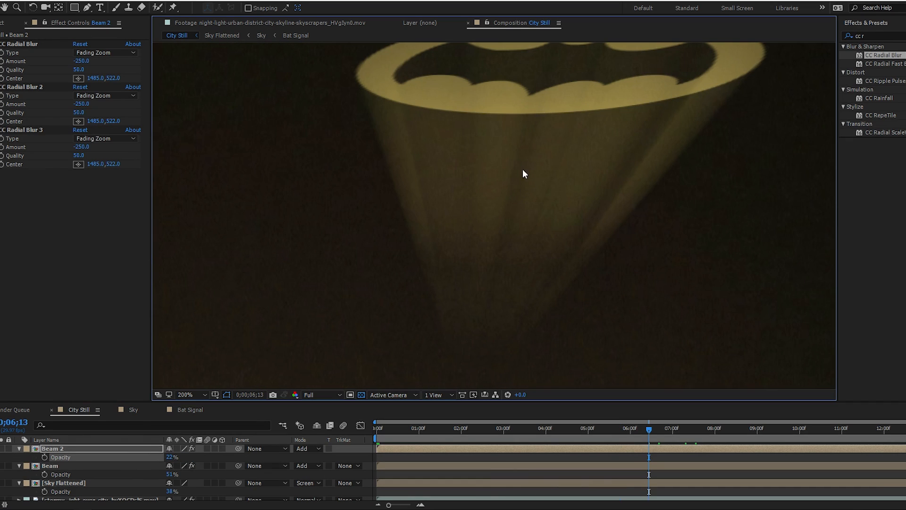
pyautogui.press(',')
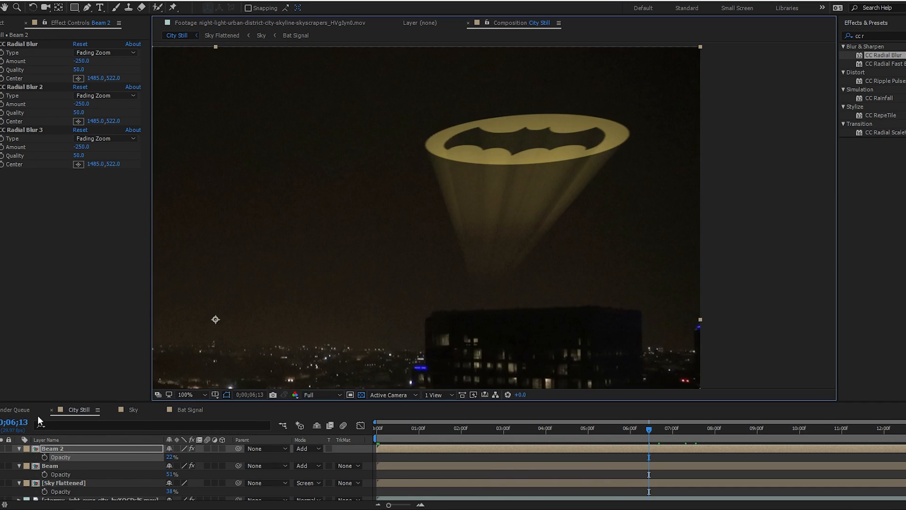
# Step: Collapse the Beam 2 layer's properties and hide the layer
pyautogui.click(18, 448)
pyautogui.hotkey('ctrl', 'shift', 'a')
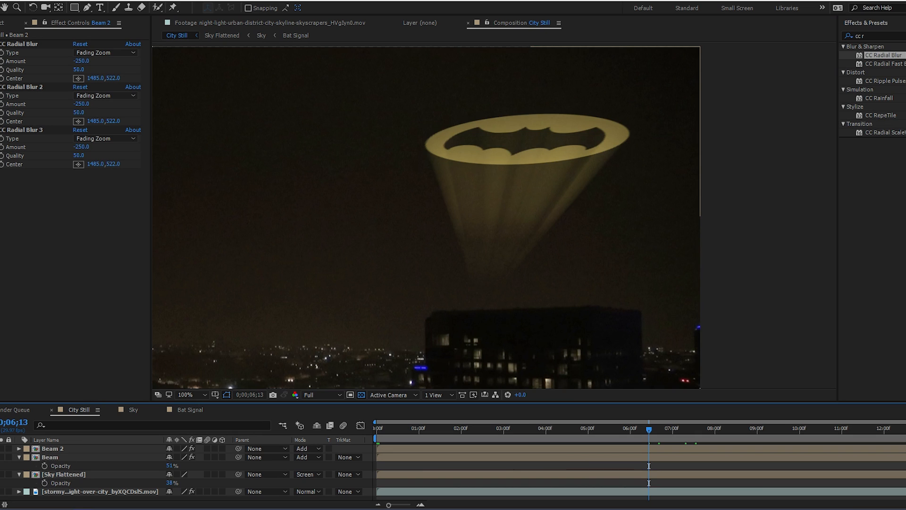
pyautogui.click(47, 450)
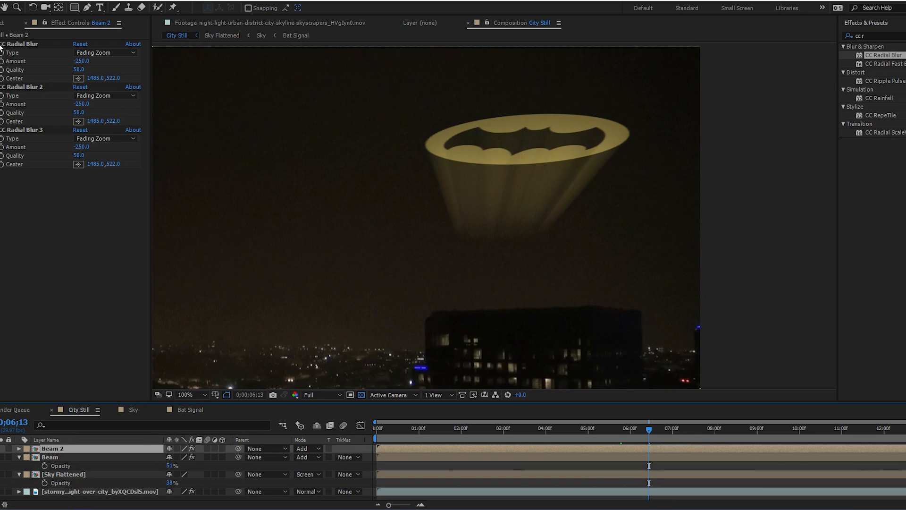
pyautogui.click(3, 166)
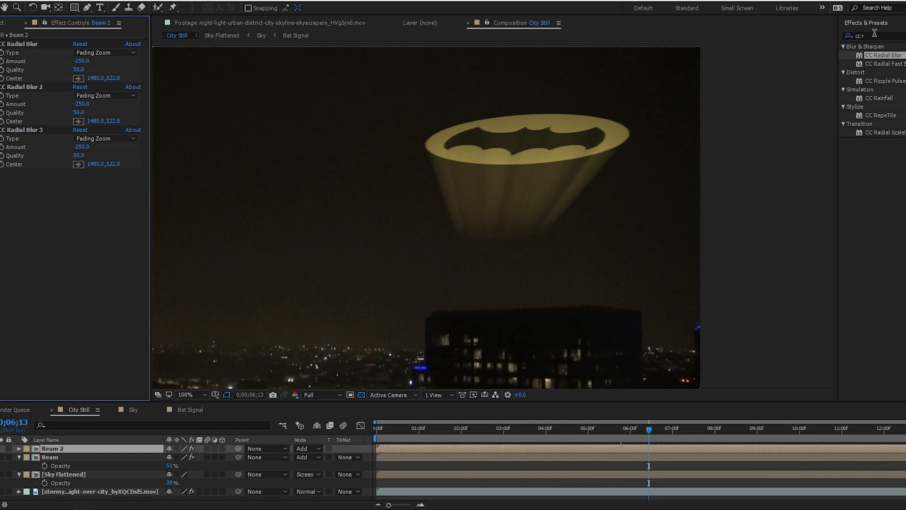
# Step: Disable CC Radial Blur on the Beam layer and apply the uni.Point Zoom effect to it
pyautogui.press('BackSpace')
pyautogui.press('BackSpace')
pyautogui.press('BackSpace')
pyautogui.press('BackSpace')
pyautogui.write('point')
pyautogui.click(50, 457)
pyautogui.click(1, 44)
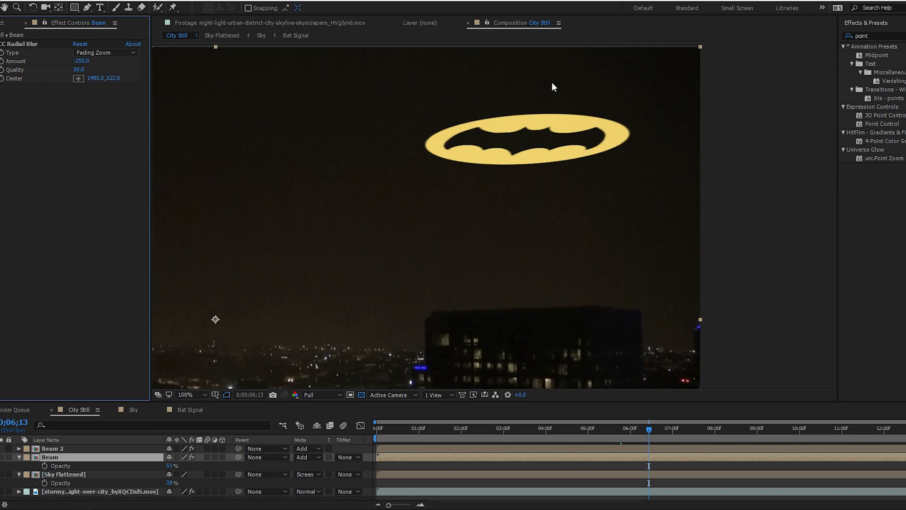
pyautogui.moveTo(890, 168); pyautogui.dragTo(94, 463)
# Step: Copy the CC Radial Blur Center coordinates, 1485, 522, into the uni.Point Zoom Position so the beam starts at the roof
pyautogui.click(96, 78)
pyautogui.hotkey('ctrl', 'c')
pyautogui.click(94, 96)
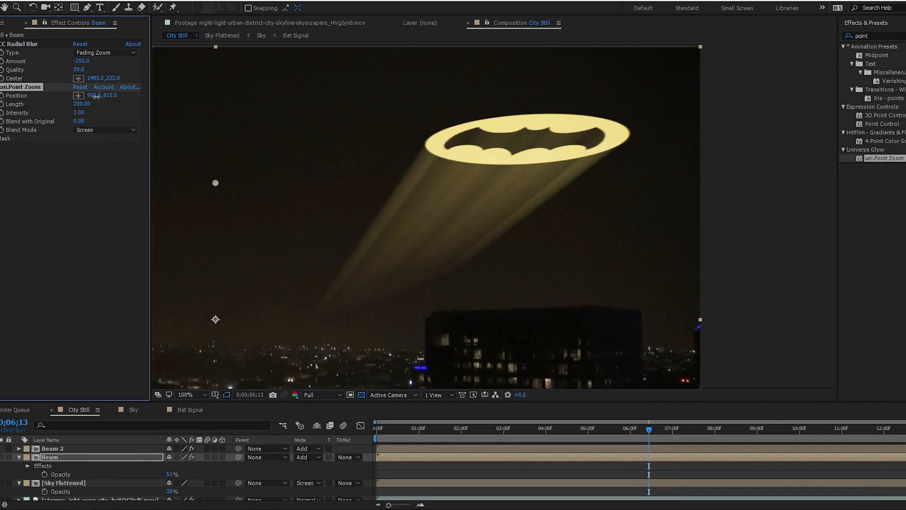
pyautogui.hotkey('ctrl', 'v')
pyautogui.click(113, 78)
pyautogui.click(111, 95)
pyautogui.hotkey('ctrl', 'v')
pyautogui.click(115, 206)
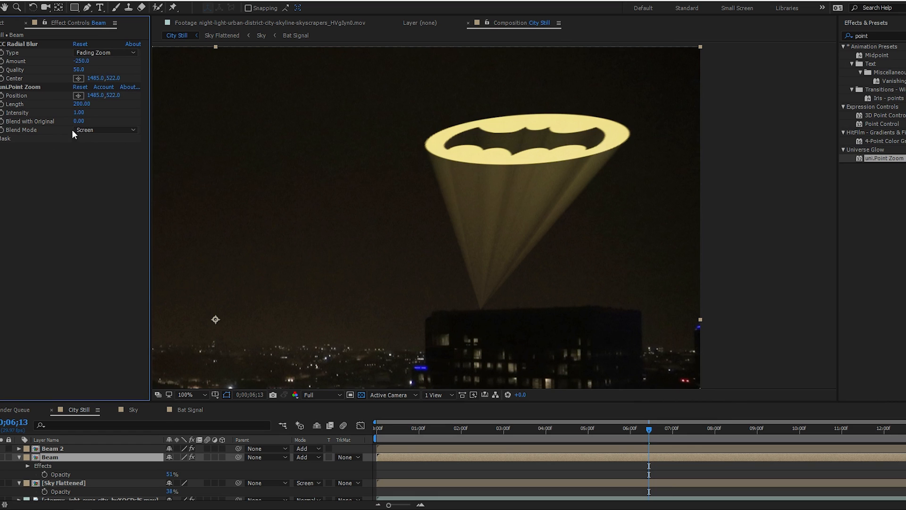
# Step: Reduce the uni.Point Zoom Length to 143 and its Intensity to about 0.84
pyautogui.moveTo(80, 103); pyautogui.dragTo(72, 105)
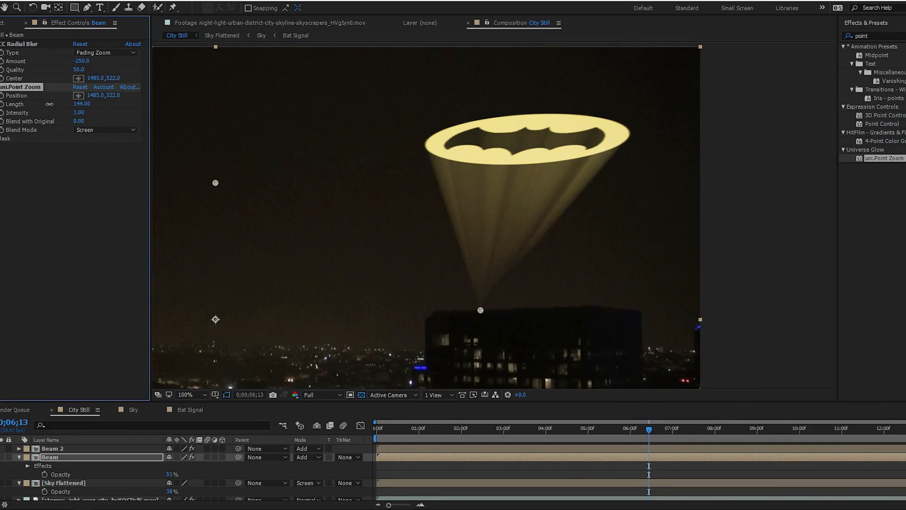
pyautogui.moveTo(78, 112); pyautogui.dragTo(65, 114)
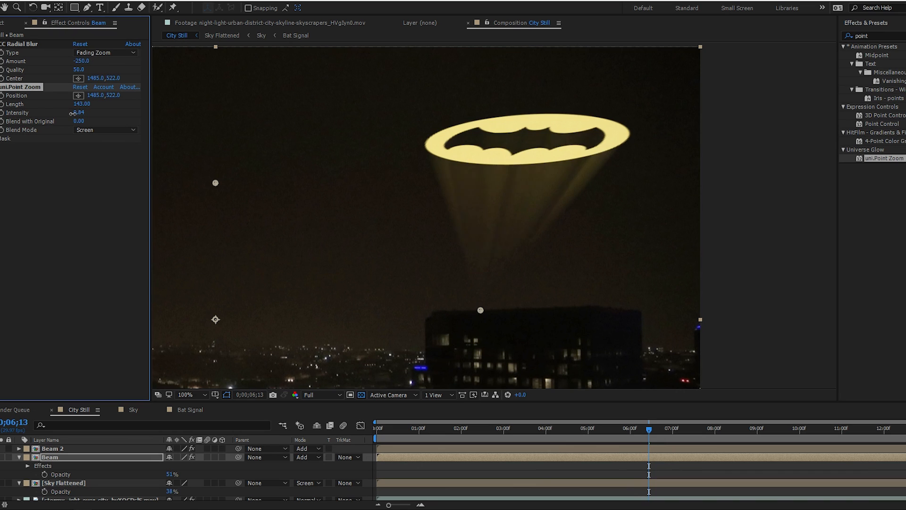
pyautogui.scroll(1, 505, 236)
pyautogui.scroll(-1, 506, 237)
pyautogui.click(756, 269)
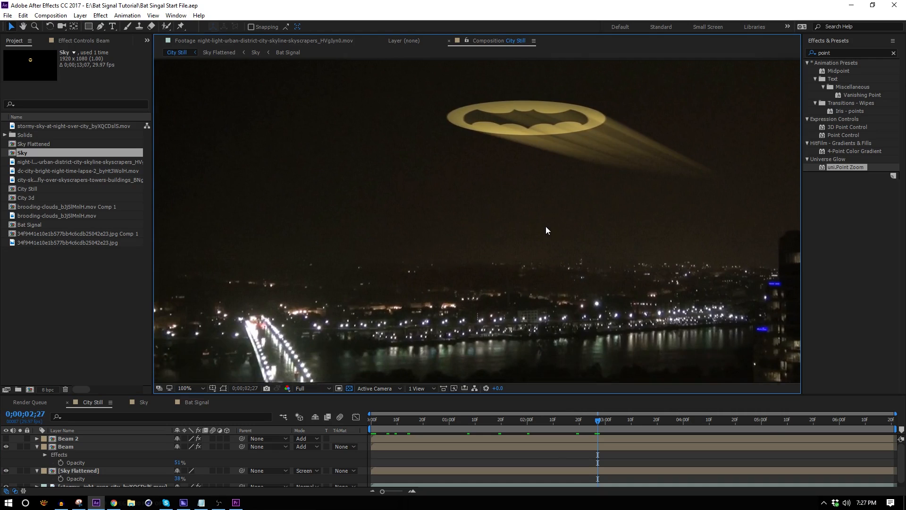
# Step: Play back and scrub the City Still composition to check how the beam follows the drifting signal
pyautogui.scroll(-1, 545, 226)
pyautogui.moveTo(540, 219); pyautogui.dragTo(489, 211)
pyautogui.scroll(1, 489, 211)
pyautogui.moveTo(462, 183); pyautogui.dragTo(459, 197)
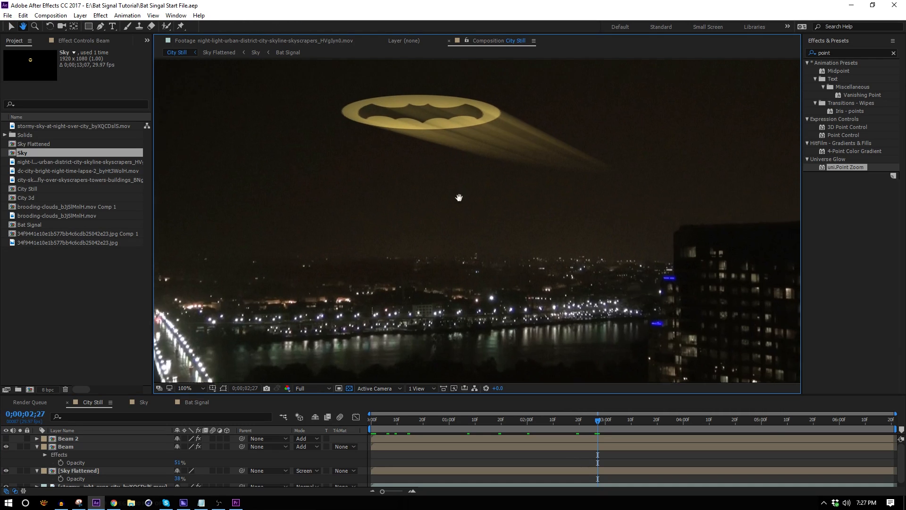
pyautogui.moveTo(588, 418); pyautogui.dragTo(720, 420)
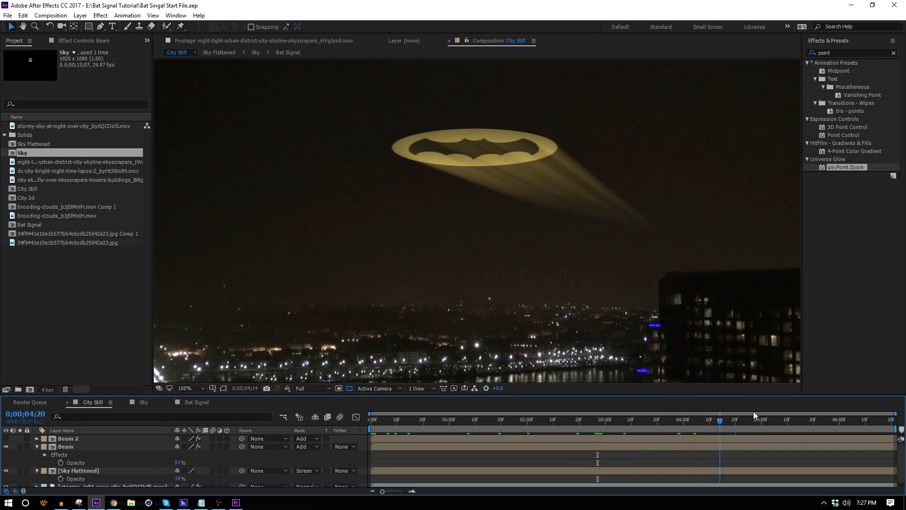
pyautogui.press('space')
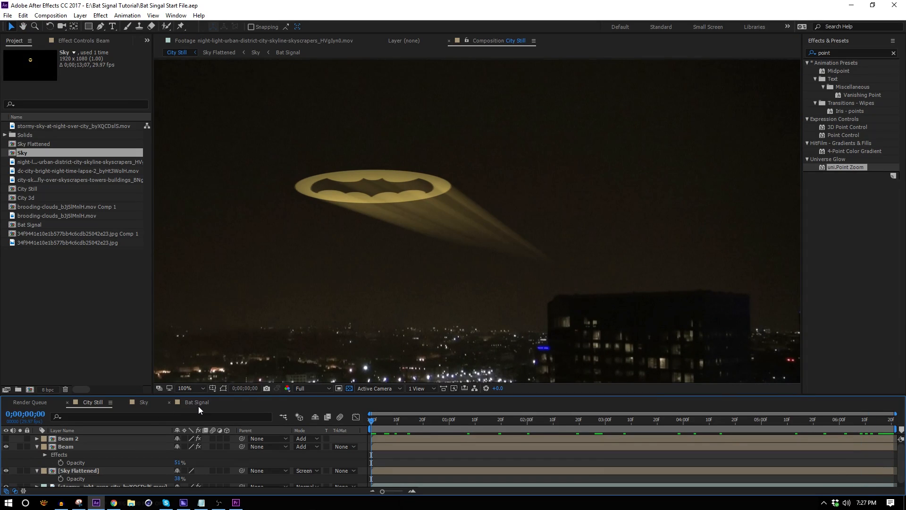
# Step: Apply Gradient Ramp to the Circle layer in the Bat Signal composition
pyautogui.click(194, 405)
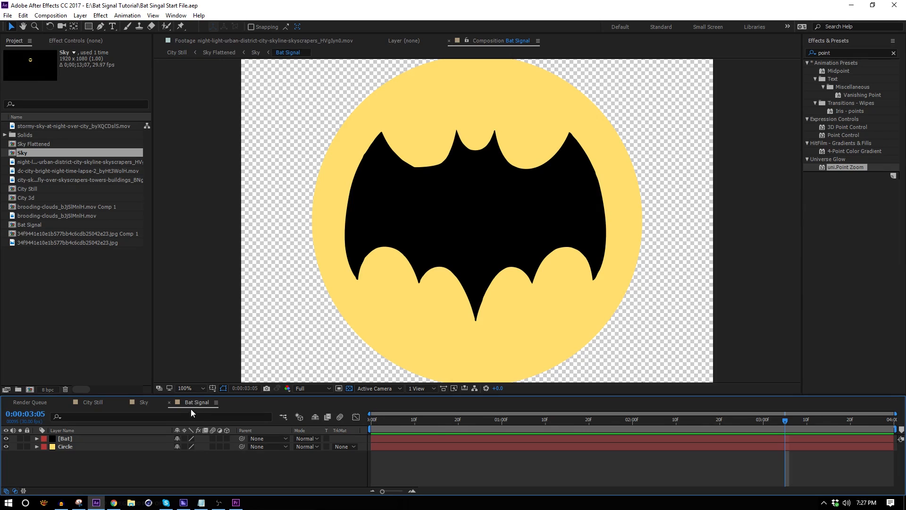
pyautogui.moveTo(428, 425); pyautogui.dragTo(412, 451)
pyautogui.click(137, 406)
pyautogui.click(196, 403)
pyautogui.moveTo(562, 419); pyautogui.dragTo(467, 419)
pyautogui.click(60, 448)
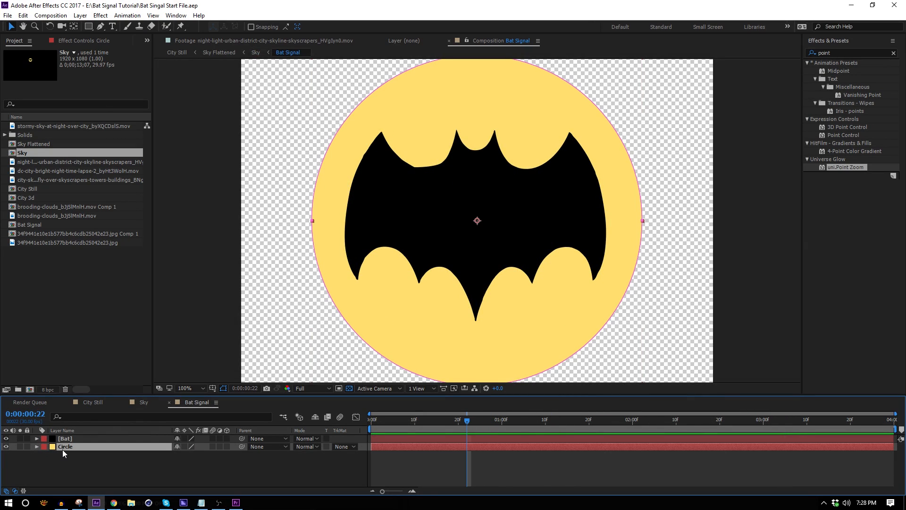
pyautogui.click(77, 40)
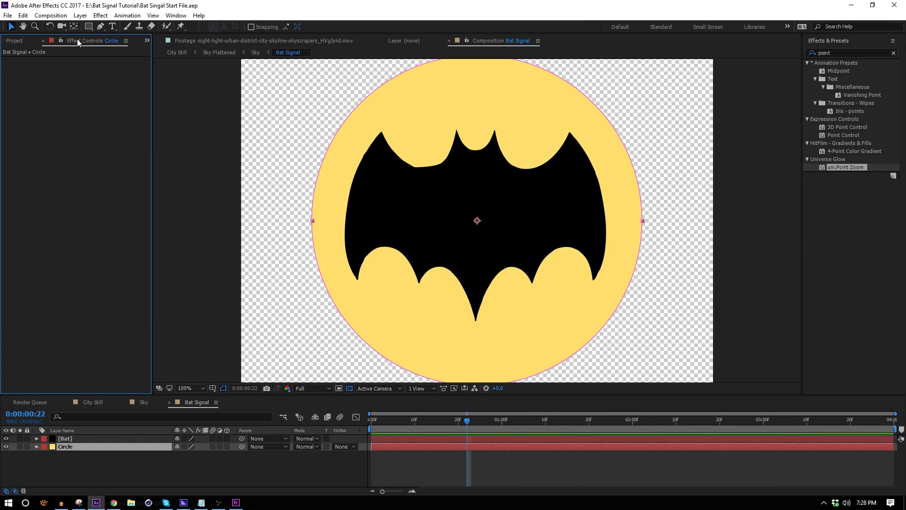
pyautogui.click(856, 53)
pyautogui.write('ramp')
pyautogui.press('Return')
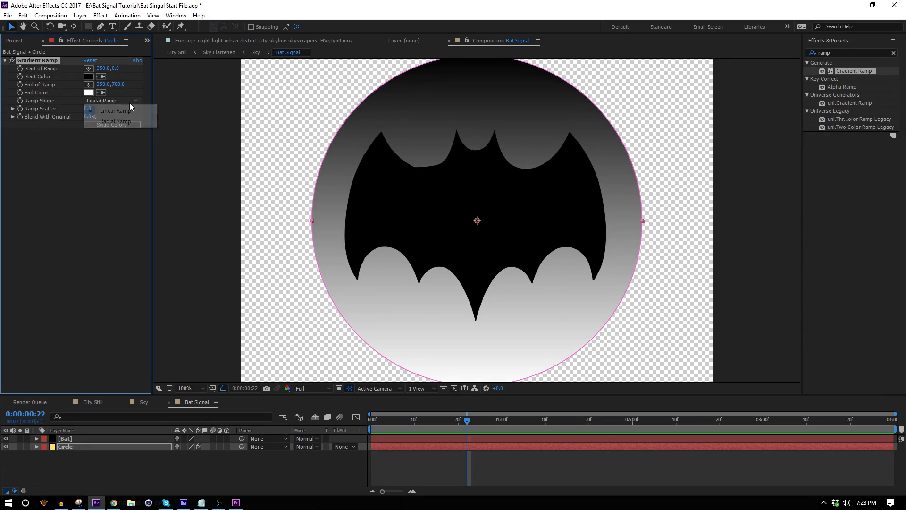
# Step: Set the Gradient Ramp to Radial Ramp and place its start near the circle's center at 381, 366
pyautogui.click(130, 101)
pyautogui.click(131, 122)
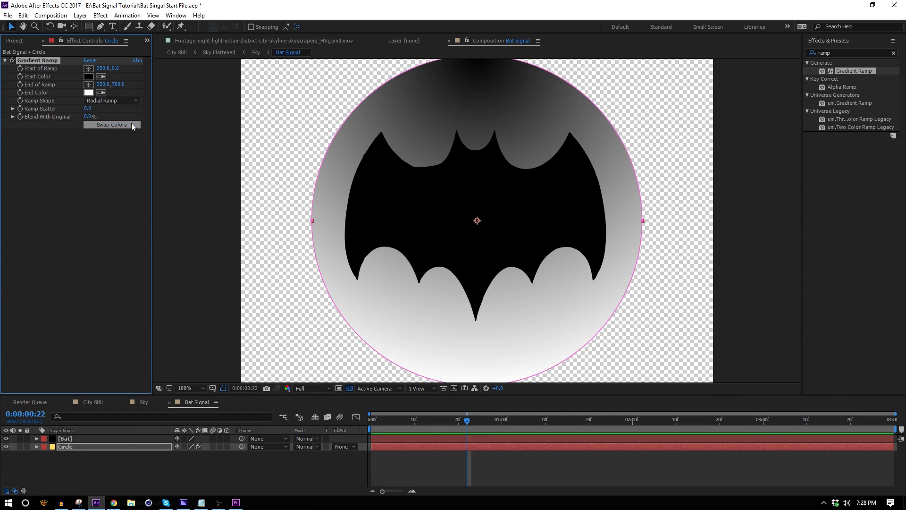
pyautogui.click(88, 68)
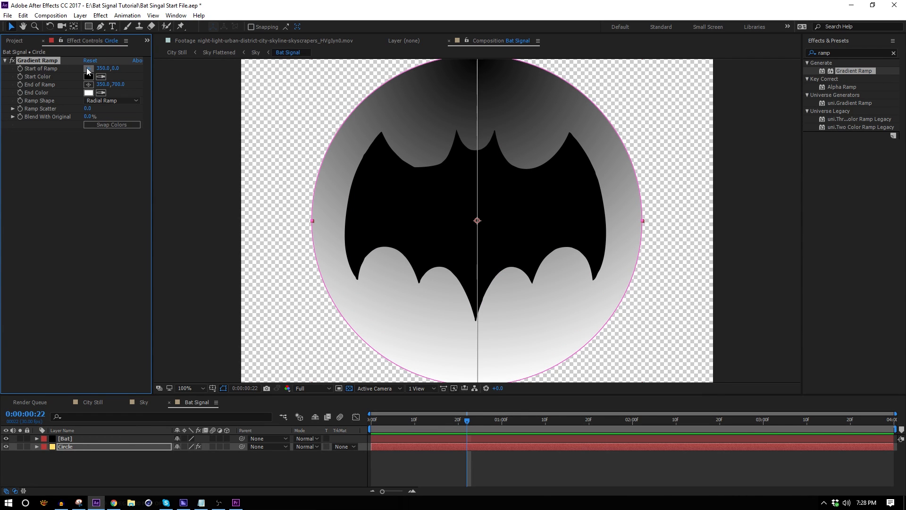
pyautogui.click(492, 228)
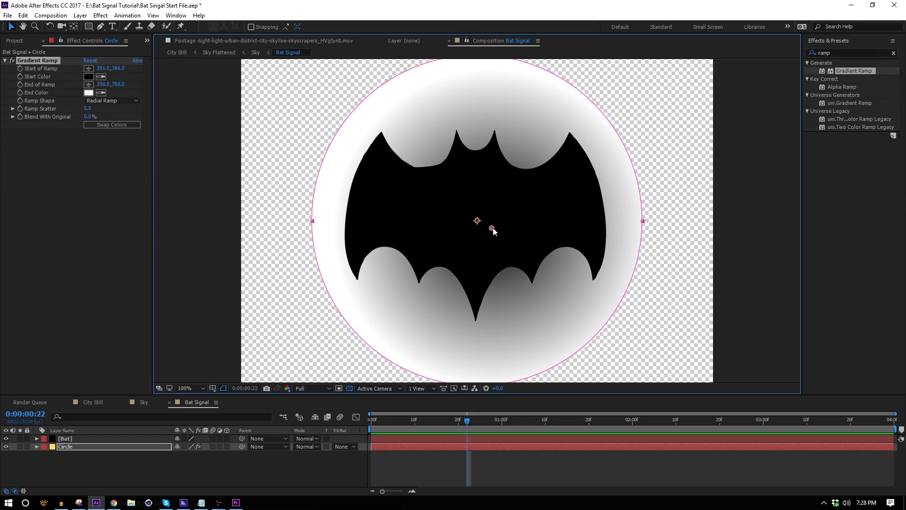
# Step: Move the Gradient Ramp's start to 439, 430 and its end to -58, 218.5, outside the circle's upper-left edge
pyautogui.moveTo(493, 228); pyautogui.dragTo(520, 256)
pyautogui.click(88, 84)
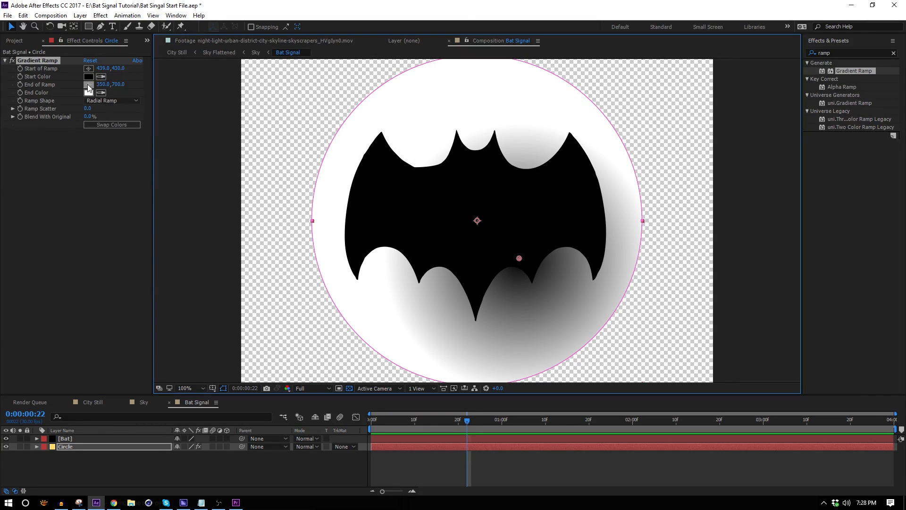
pyautogui.click(289, 181)
pyautogui.moveTo(288, 180); pyautogui.dragTo(287, 170)
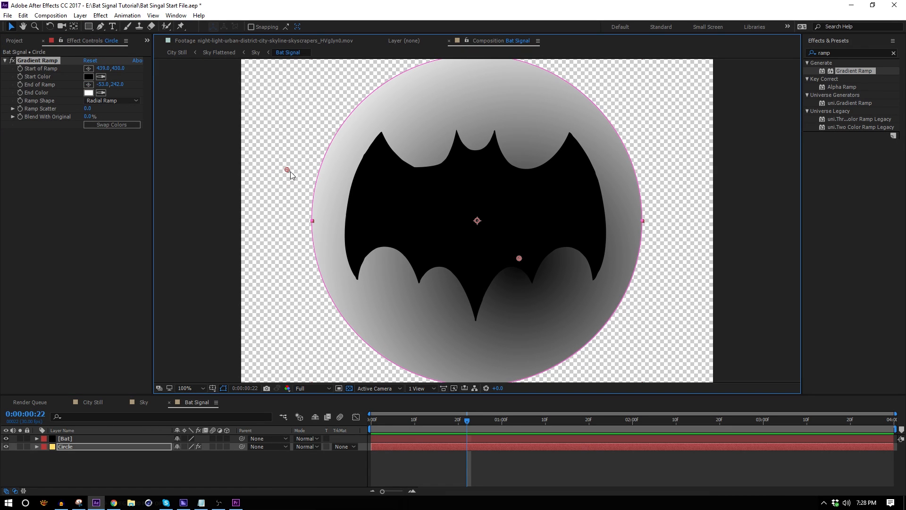
pyautogui.scroll(1, 332, 146)
pyautogui.moveTo(332, 147); pyautogui.dragTo(482, 248)
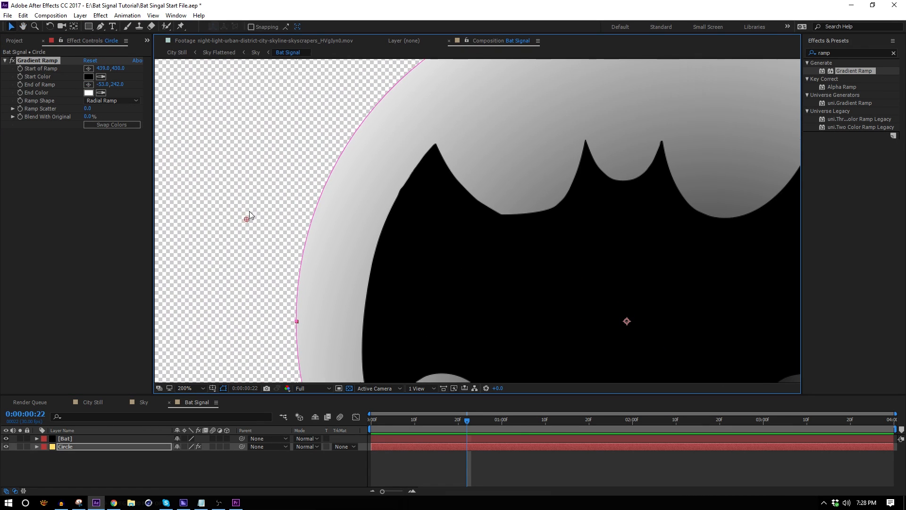
pyautogui.moveTo(247, 219); pyautogui.dragTo(243, 198)
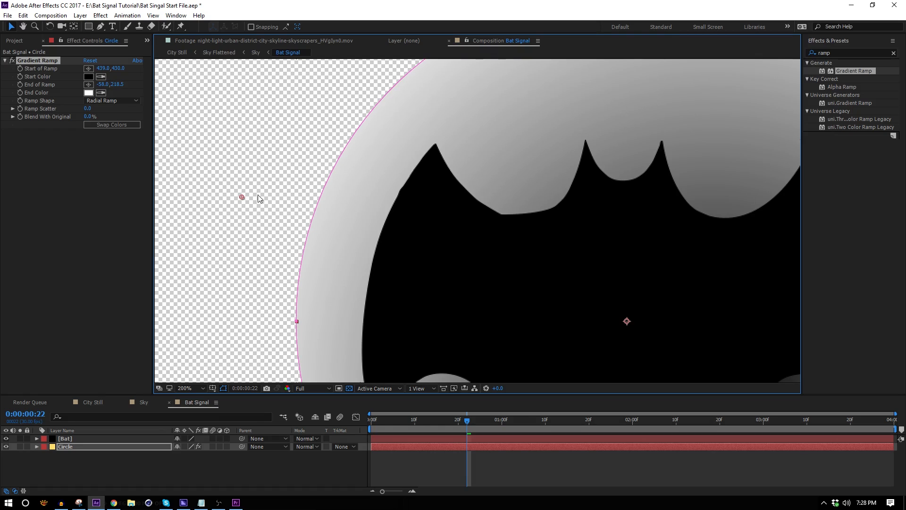
# Step: Swap the Gradient Ramp's start and end colors on the Circle layer
pyautogui.scroll(1, 410, 159)
pyautogui.moveTo(360, 151); pyautogui.dragTo(575, 245)
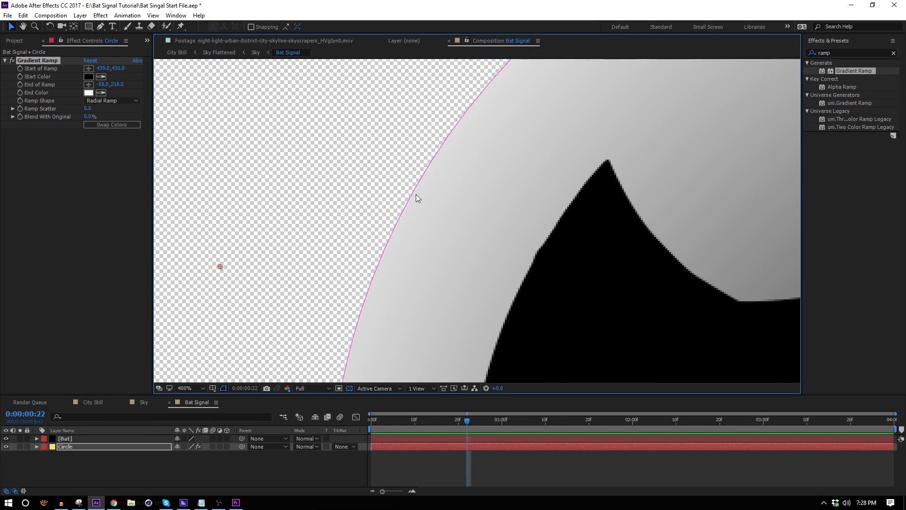
pyautogui.scroll(-2, 674, 272)
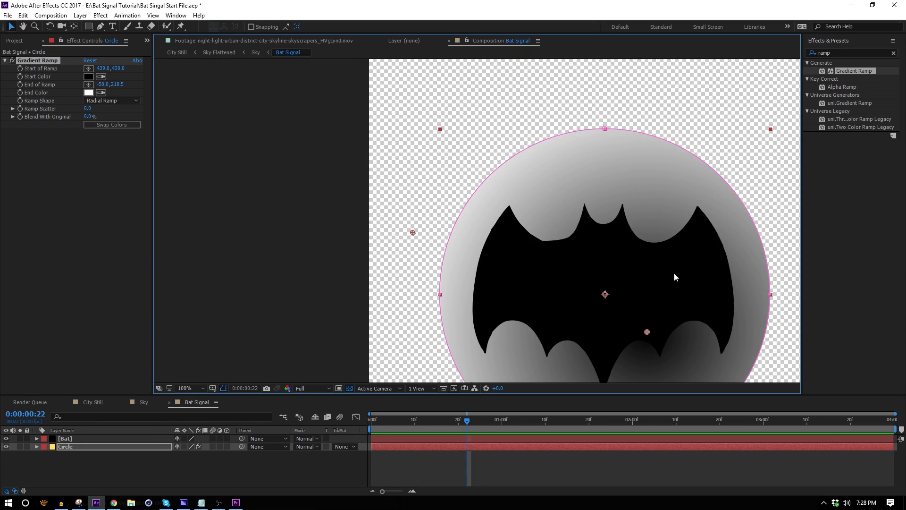
pyautogui.click(124, 125)
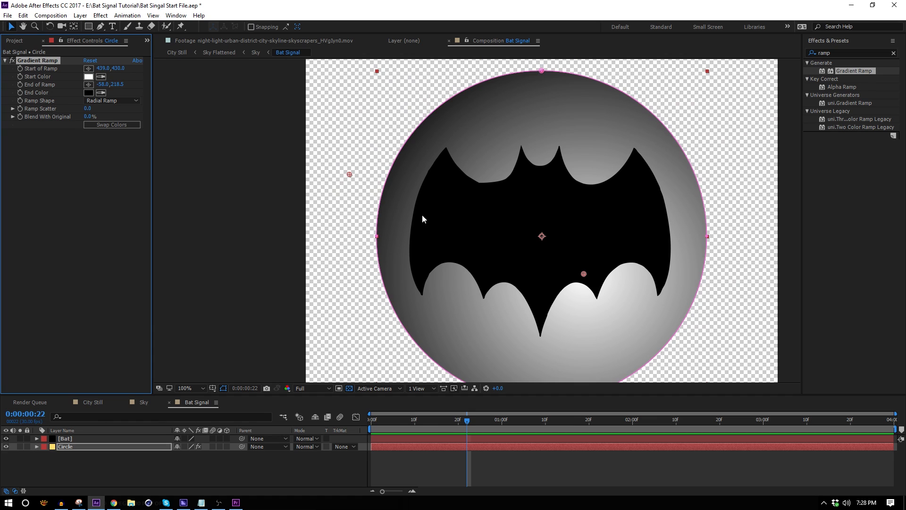
# Step: Apply Tritone to the Circle layer and sample the circle's original yellow as the midtones, keeping the Gradient Ramp enabled
pyautogui.click(849, 53)
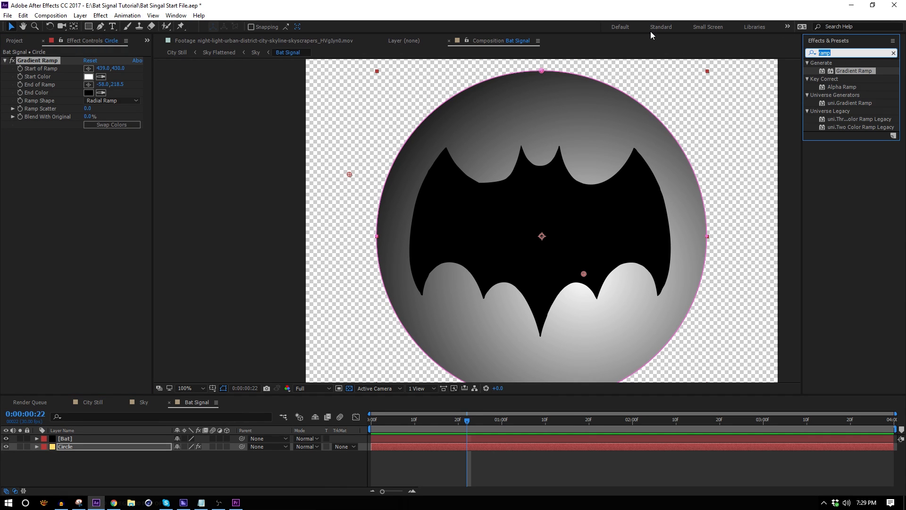
pyautogui.write('trit')
pyautogui.moveTo(837, 71); pyautogui.dragTo(85, 178)
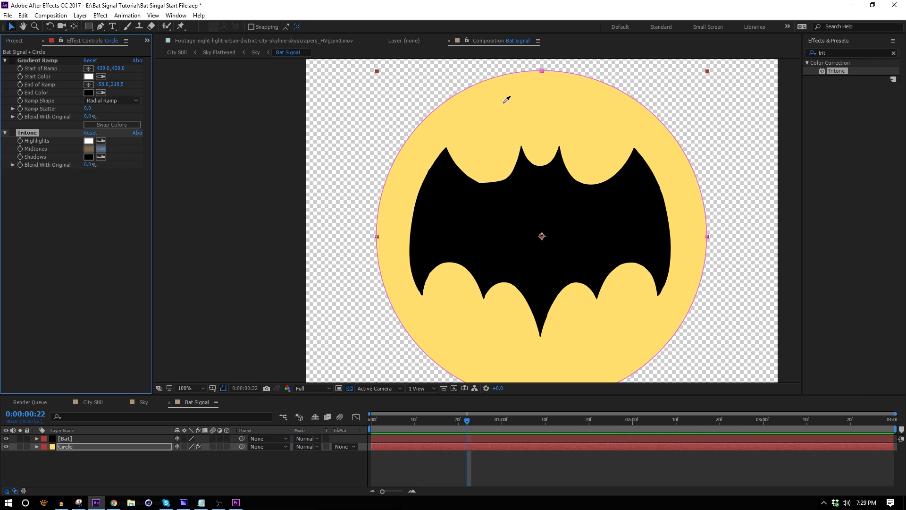
pyautogui.click(12, 61)
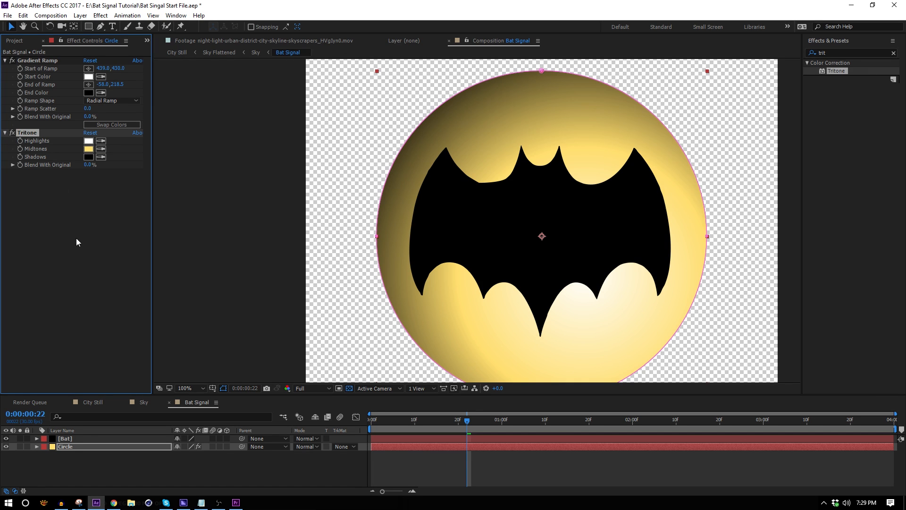
# Step: Create a new black solid on top of the layers in the Bat Signal composition
pyautogui.moveTo(444, 420); pyautogui.dragTo(533, 420)
pyautogui.moveTo(628, 271); pyautogui.dragTo(581, 263)
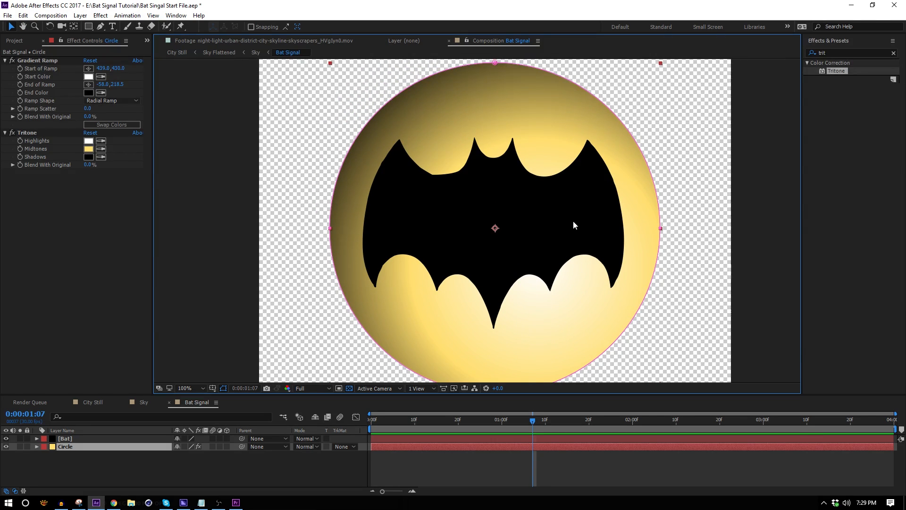
pyautogui.press('.')
pyautogui.moveTo(550, 280); pyautogui.dragTo(492, 245)
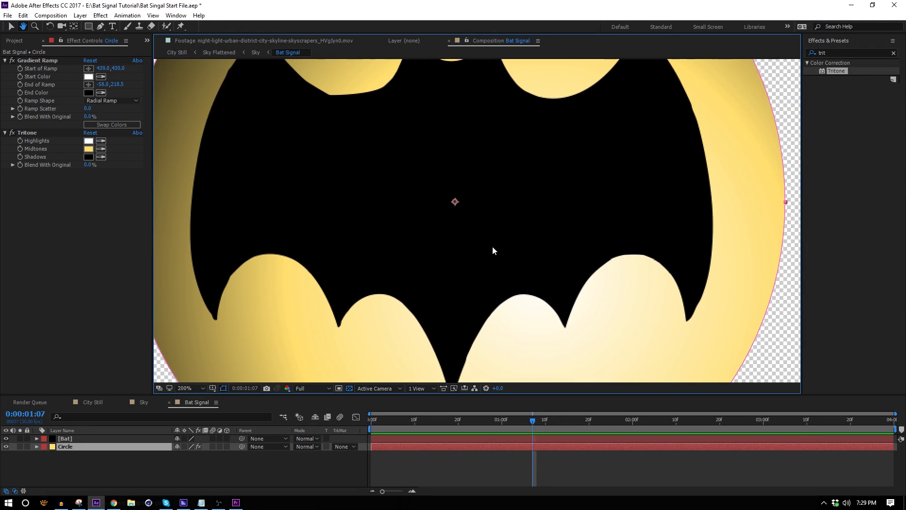
pyautogui.press(',')
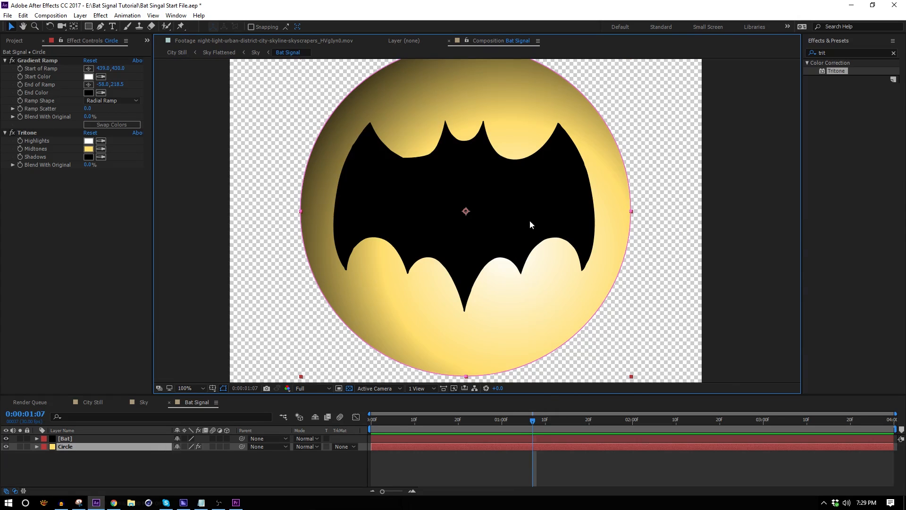
pyautogui.moveTo(530, 220); pyautogui.dragTo(547, 257)
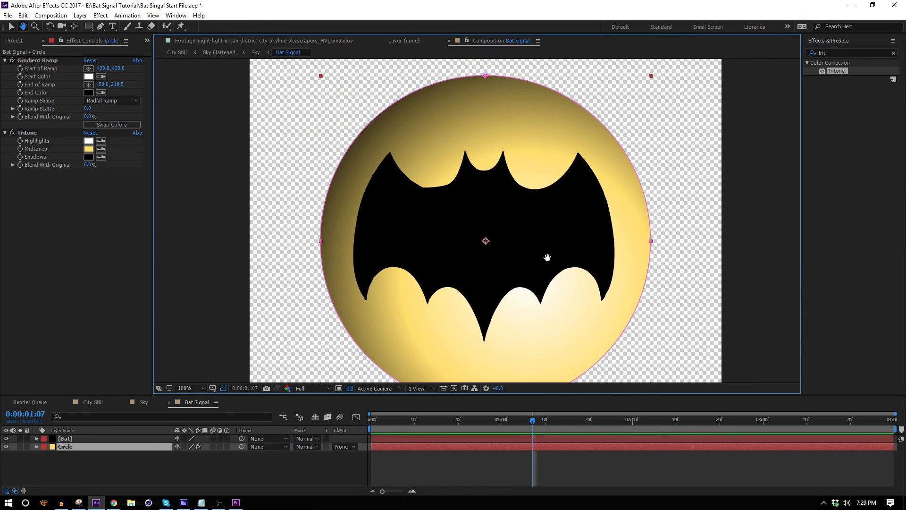
pyautogui.click(213, 468)
pyautogui.click(81, 15)
pyautogui.moveTo(93, 27)
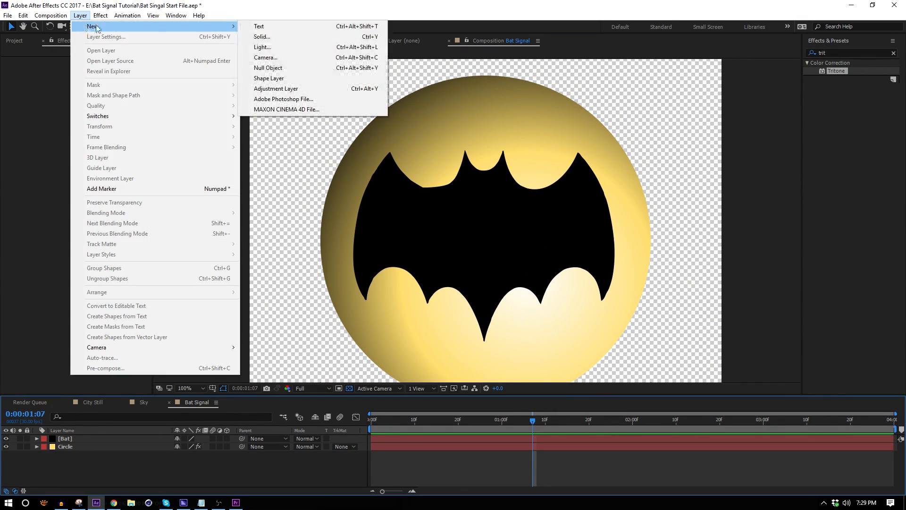
pyautogui.click(263, 38)
pyautogui.click(486, 433)
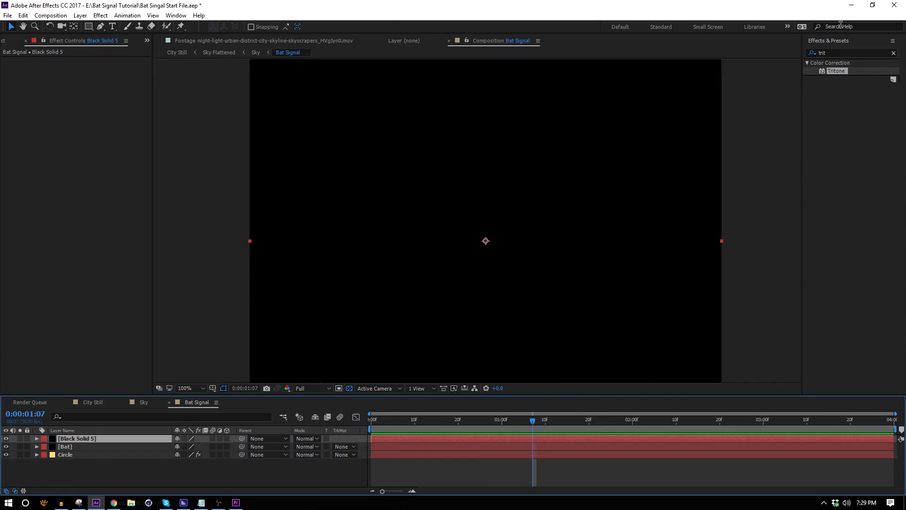
# Step: Apply Fractal Noise to the new solid and set its scale to 184
pyautogui.doubleClick(834, 52)
pyautogui.write('fractal')
pyautogui.moveTo(852, 103); pyautogui.dragTo(6, 123)
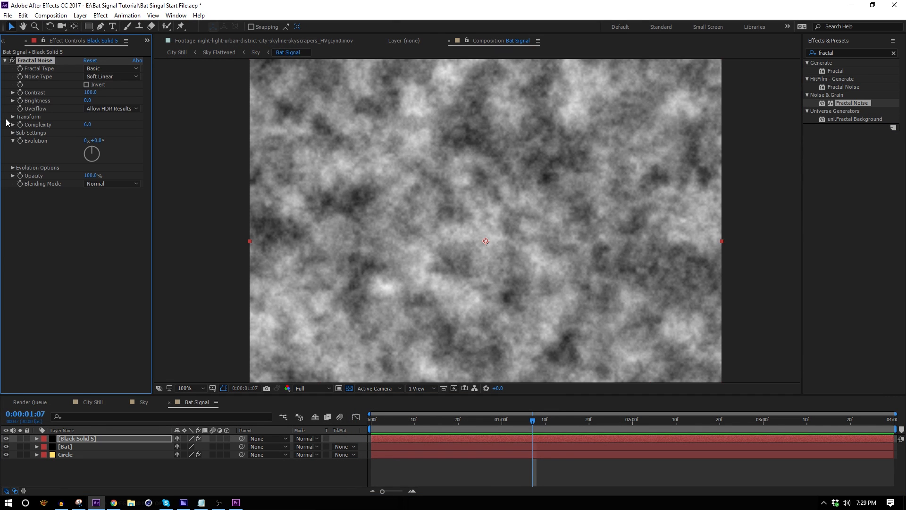
pyautogui.click(13, 117)
pyautogui.click(21, 141)
pyautogui.moveTo(48, 154); pyautogui.dragTo(62, 154)
# Step: Blend the fractal noise solid with Multiply and lower its opacity to 53%
pyautogui.click(283, 439)
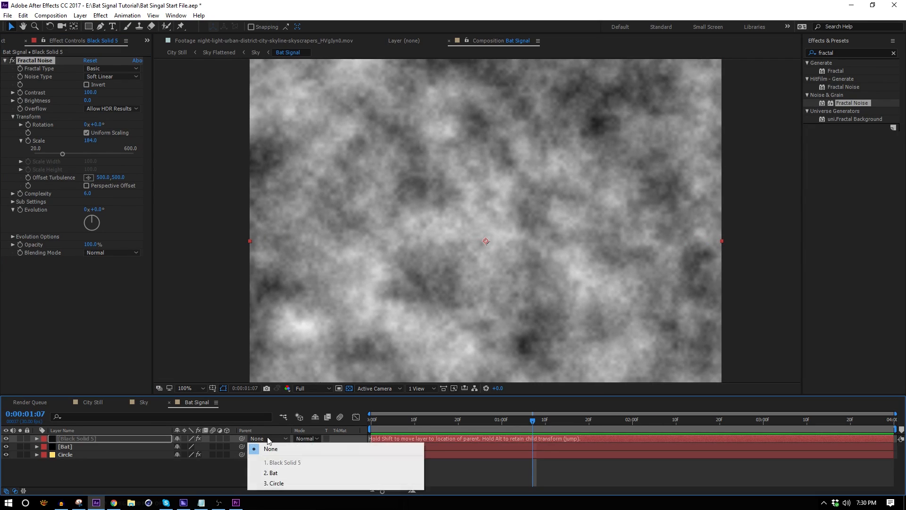
pyautogui.click(306, 439)
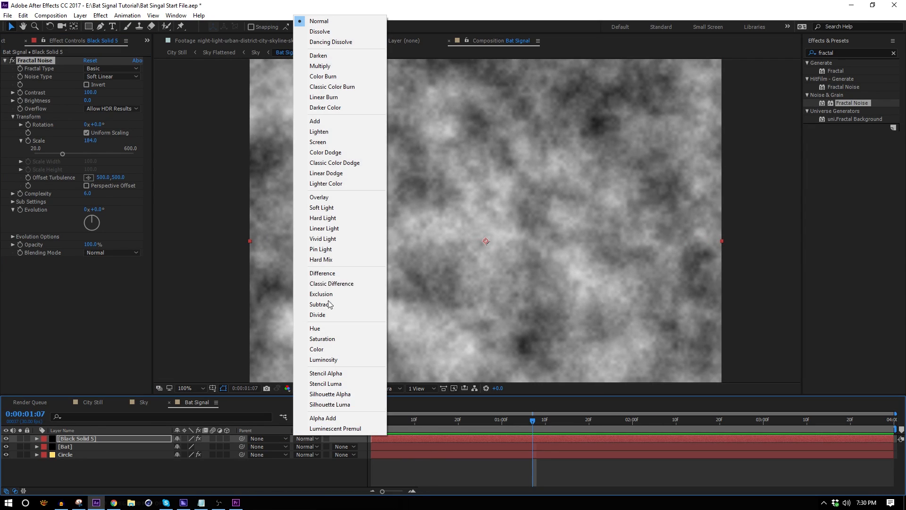
pyautogui.click(330, 67)
pyautogui.press('t')
pyautogui.moveTo(186, 444); pyautogui.dragTo(166, 451)
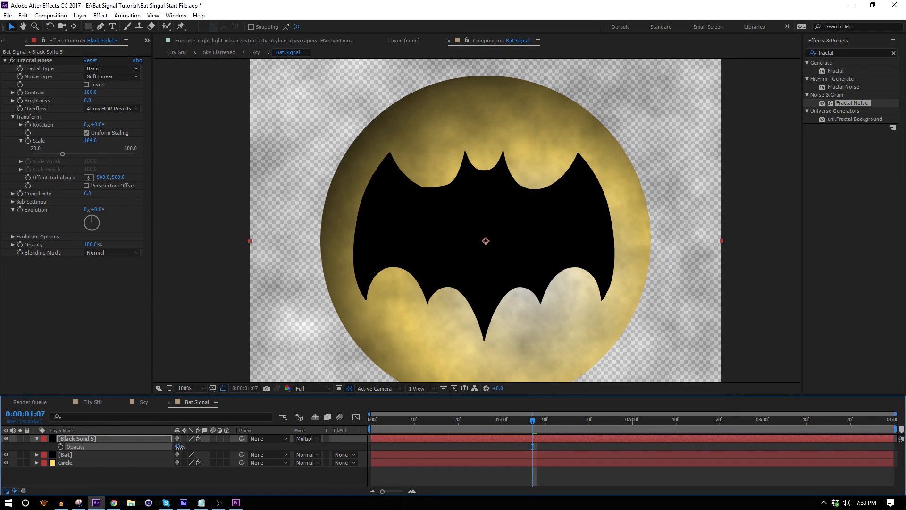
pyautogui.moveTo(191, 453)
pyautogui.mouseDown()
pyautogui.moveTo(218, 457)
pyautogui.moveTo(187, 448)
pyautogui.mouseUp()
# Step: Create another black solid and place it below the Circle layer as the background
pyautogui.click(81, 15)
pyautogui.moveTo(89, 24)
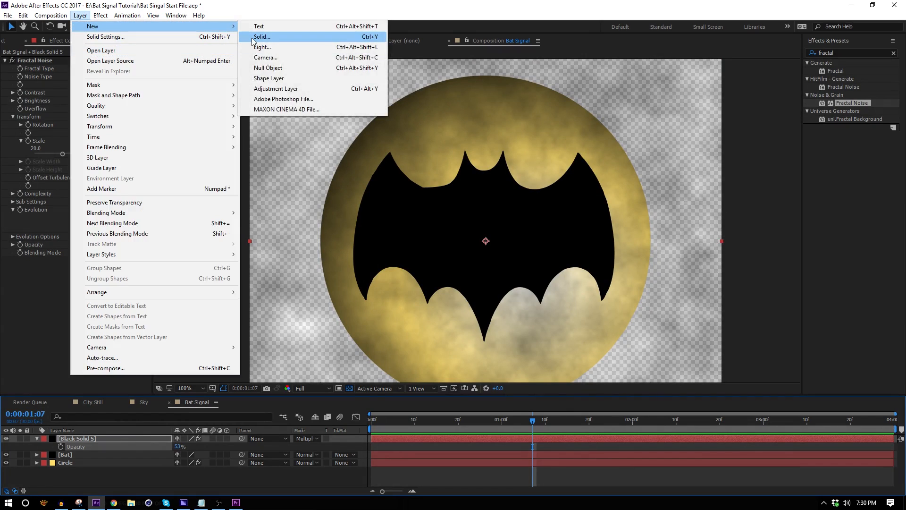
pyautogui.click(267, 34)
pyautogui.click(491, 436)
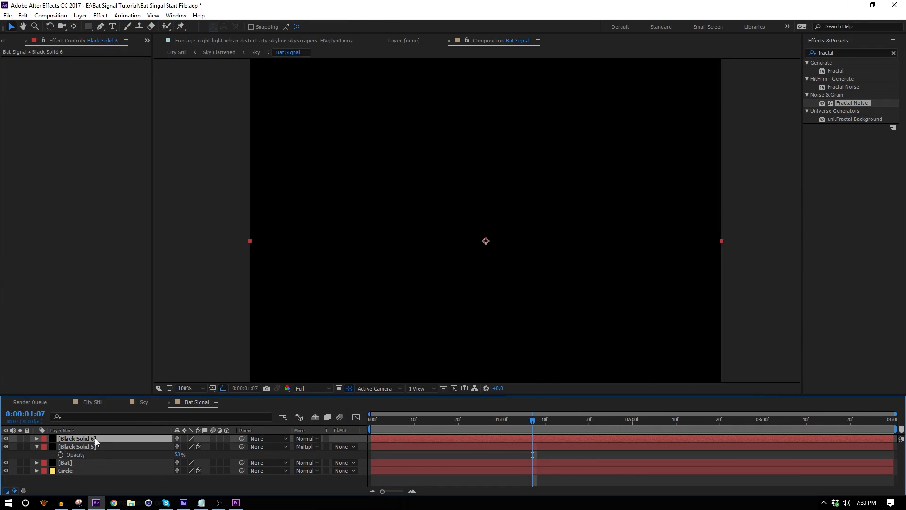
pyautogui.moveTo(95, 438); pyautogui.dragTo(112, 480)
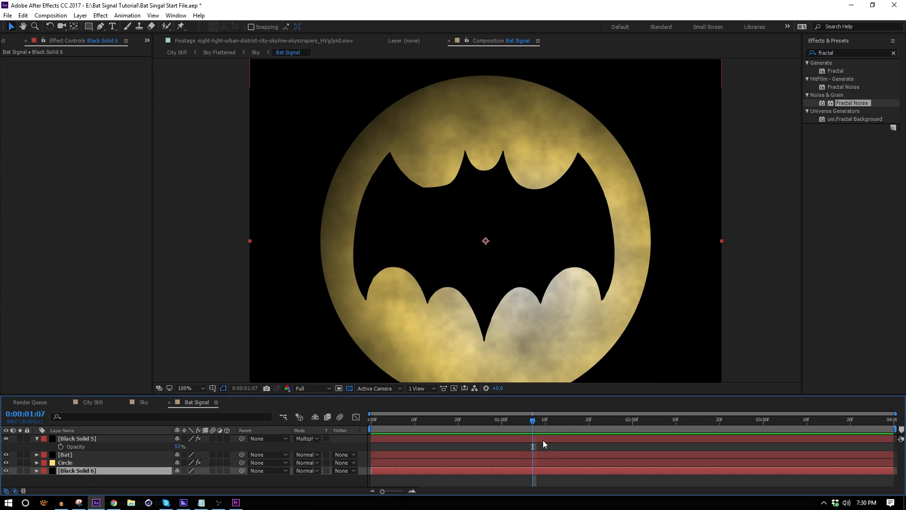
# Step: Add an adjustment layer above all layers in the Bat Signal composition and apply Radial Blur to it
pyautogui.moveTo(534, 420); pyautogui.dragTo(451, 402)
pyautogui.scroll(2, 477, 195)
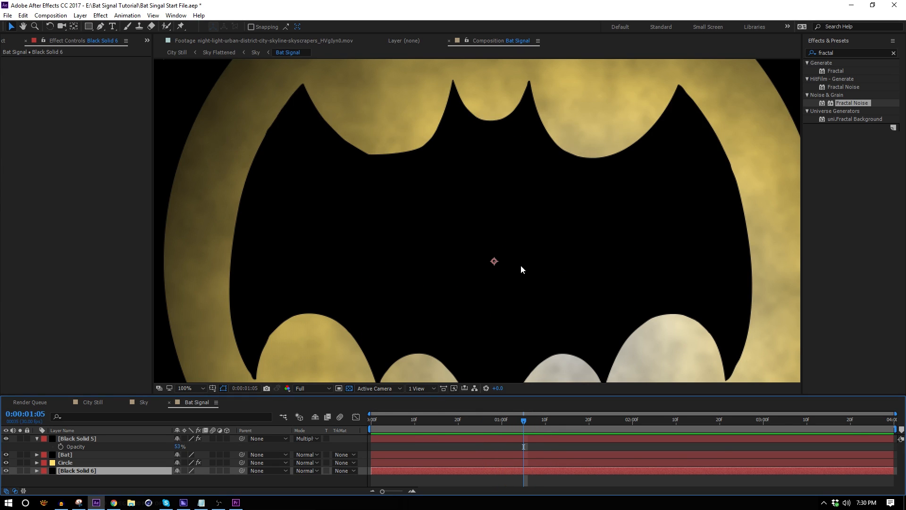
pyautogui.press(',')
pyautogui.click(79, 16)
pyautogui.moveTo(94, 26)
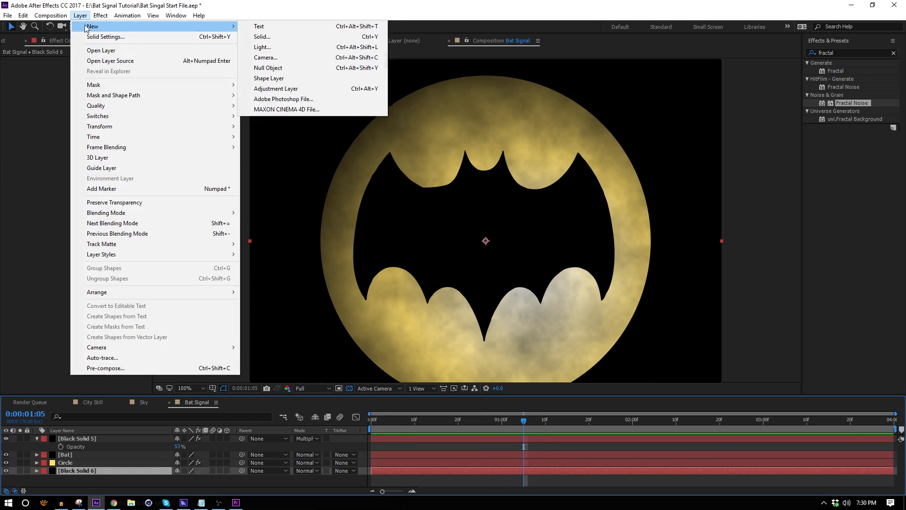
pyautogui.click(347, 88)
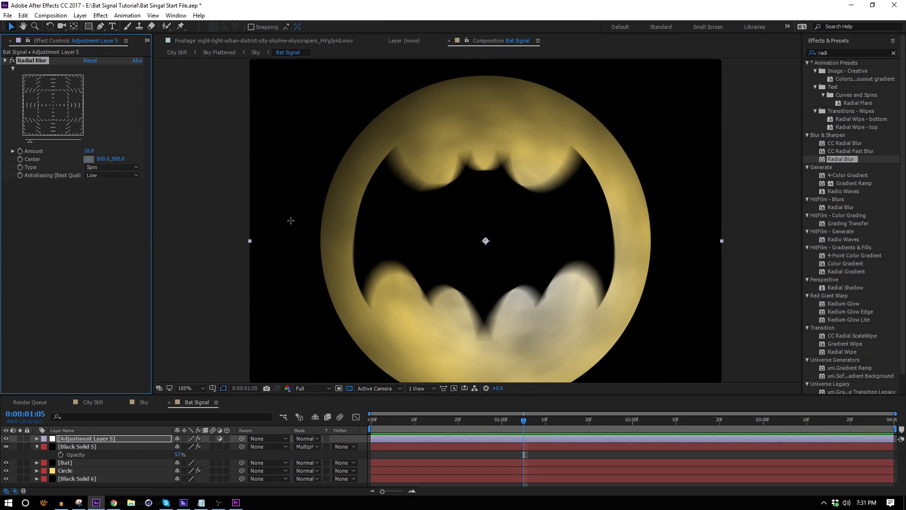
# Step: Place the Radial Blur's center at 603, 601 and set its amount to 5
pyautogui.click(540, 282)
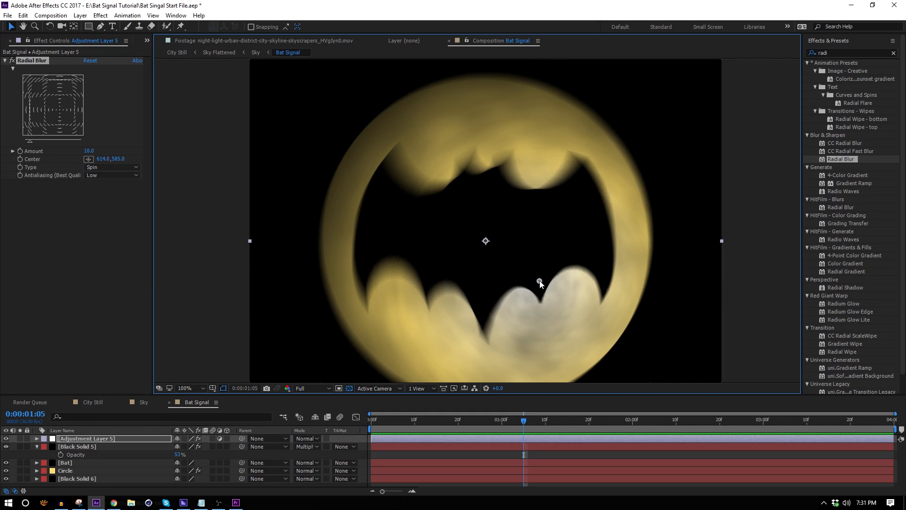
pyautogui.moveTo(536, 279); pyautogui.dragTo(534, 288)
pyautogui.moveTo(89, 151); pyautogui.dragTo(88, 152)
pyautogui.click(104, 215)
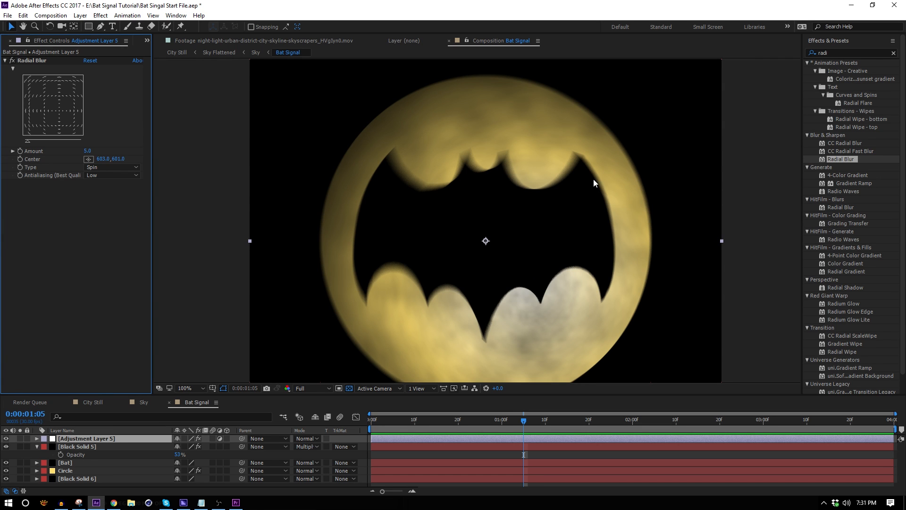
# Step: Duplicate the Radial Blur on the adjustment layer and set the copy's type to Zoom
pyautogui.scroll(1, 532, 237)
pyautogui.scroll(-1, 446, 219)
pyautogui.scroll(1, 430, 225)
pyautogui.moveTo(426, 215); pyautogui.dragTo(407, 180)
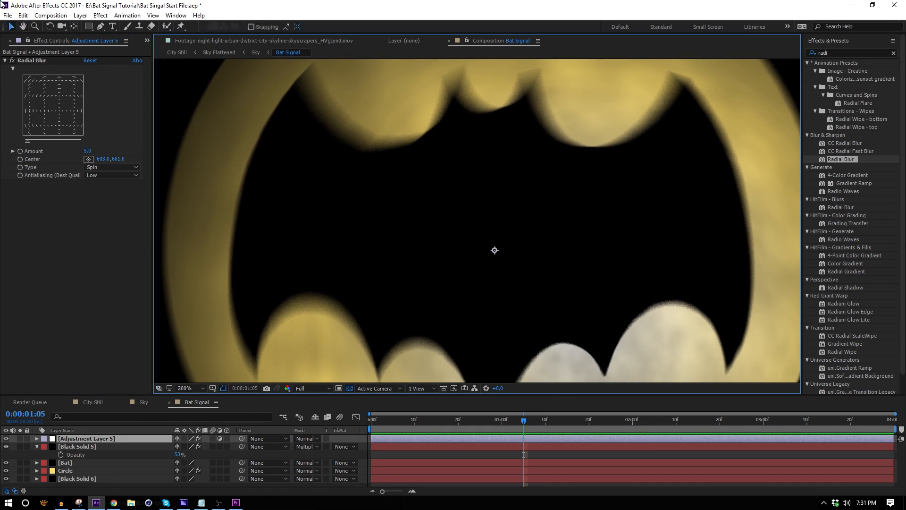
pyautogui.click(46, 60)
pyautogui.hotkey('ctrl', 'd')
pyautogui.click(113, 290)
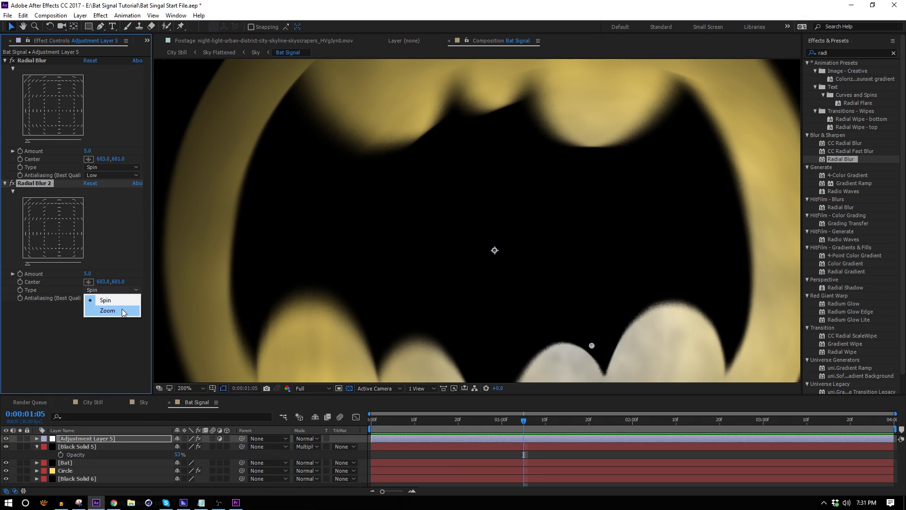
pyautogui.click(121, 308)
# Step: Add an adjustment layer above the Sky layer in the Sky Flattened composition and apply Radial Blur to it
pyautogui.scroll(-1, 562, 316)
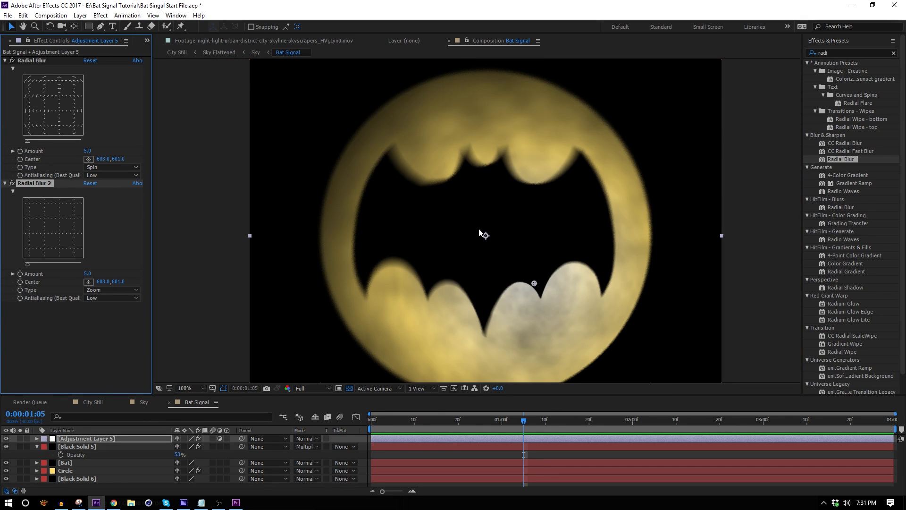
pyautogui.click(93, 402)
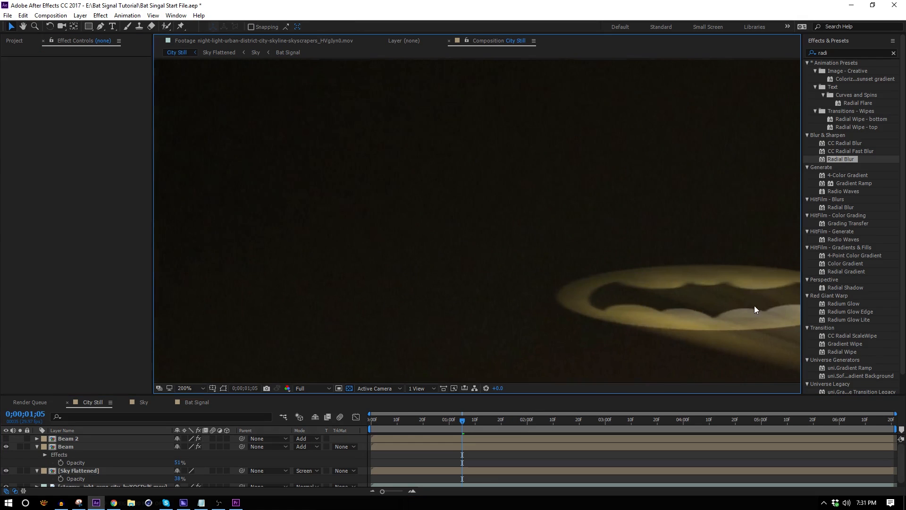
pyautogui.scroll(3, 375, 204)
pyautogui.scroll(-3, 375, 204)
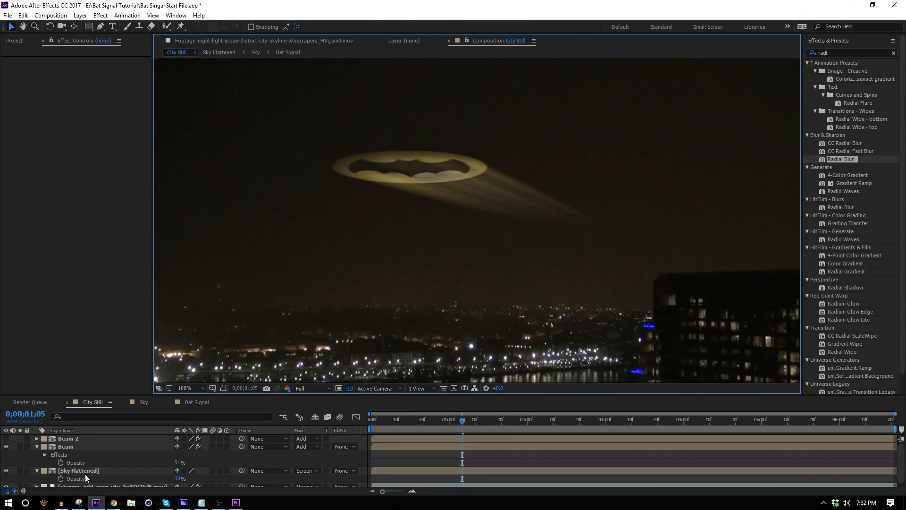
pyautogui.doubleClick(84, 472)
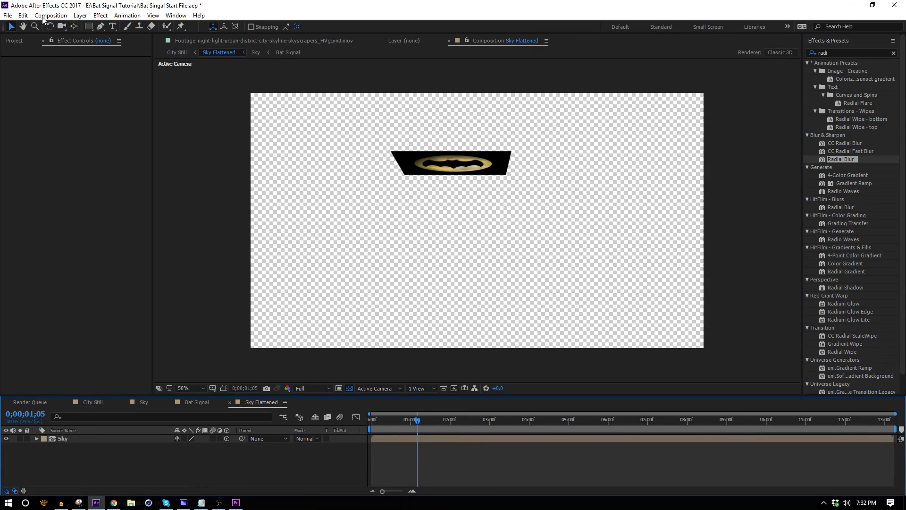
pyautogui.click(80, 16)
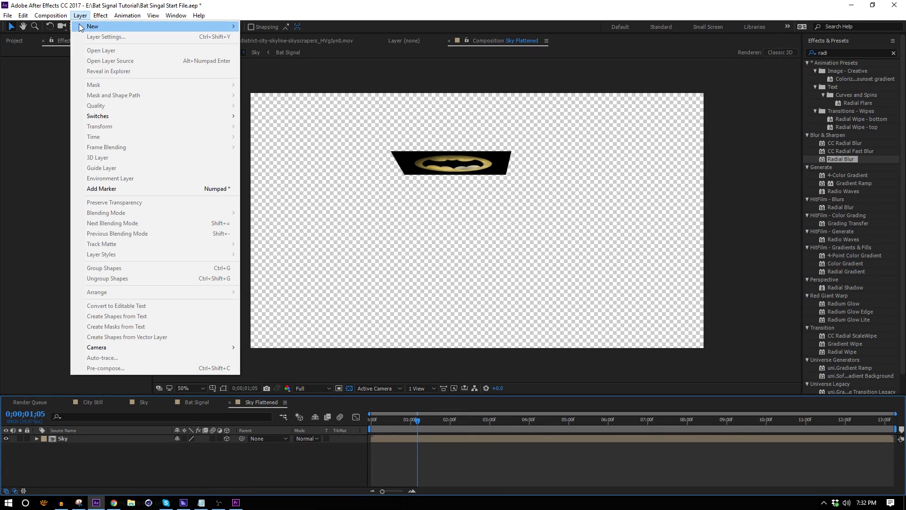
pyautogui.click(274, 89)
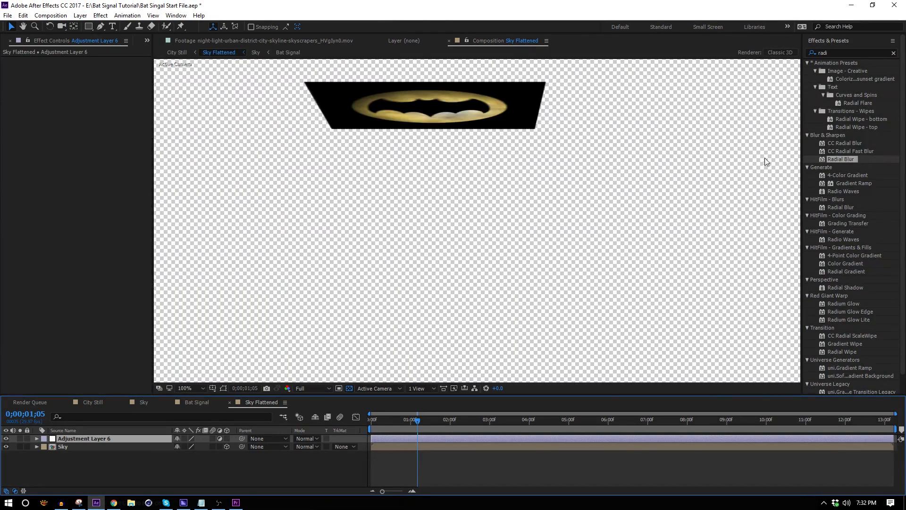
pyautogui.moveTo(662, 154); pyautogui.dragTo(694, 208)
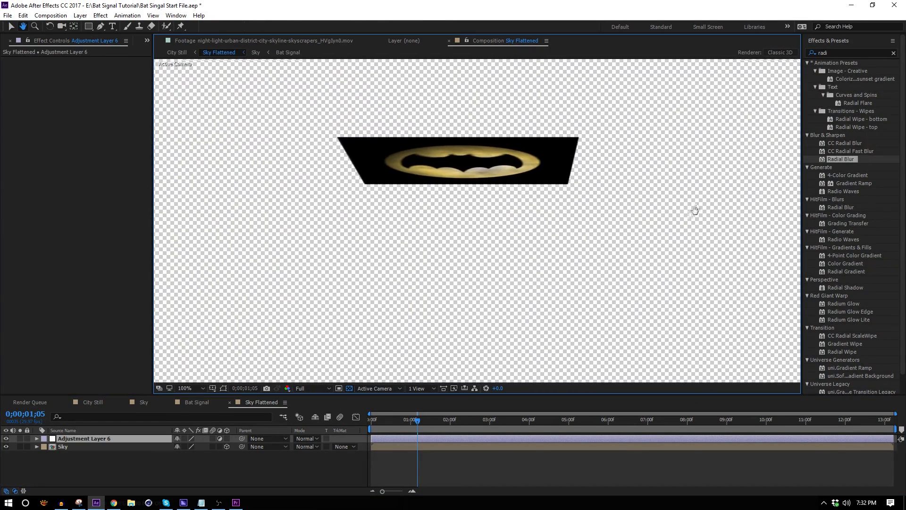
pyautogui.moveTo(841, 160); pyautogui.dragTo(413, 446)
# Step: Match the Radial Blur's center to the Beam's Point Zoom position of 1485, 522 and set the blur amount to 1
pyautogui.click(95, 399)
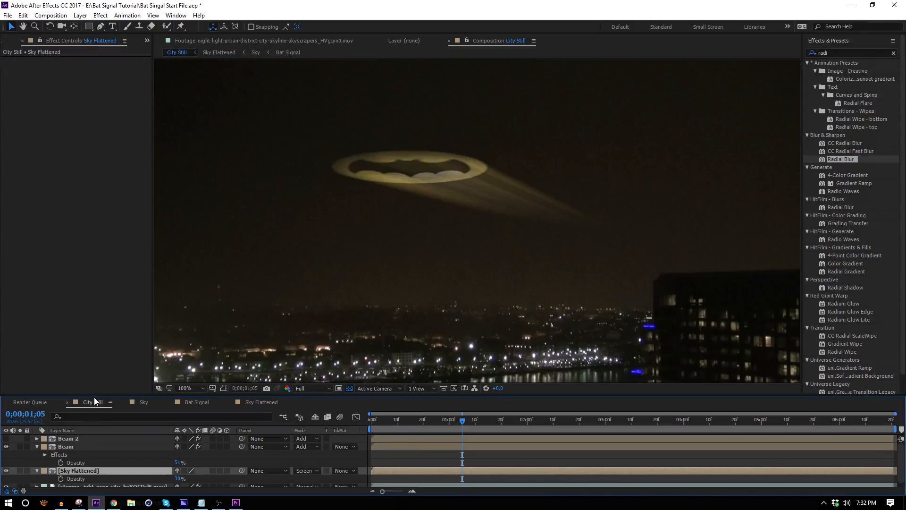
pyautogui.click(70, 446)
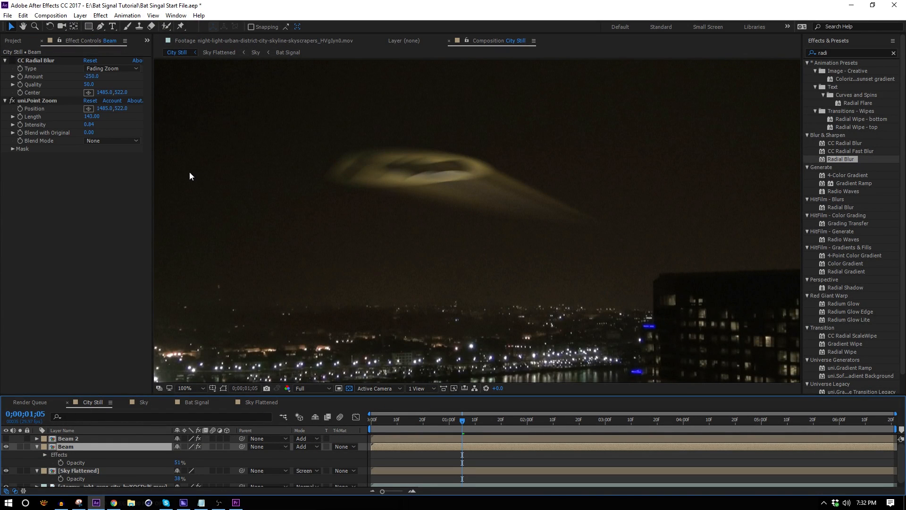
pyautogui.click(41, 101)
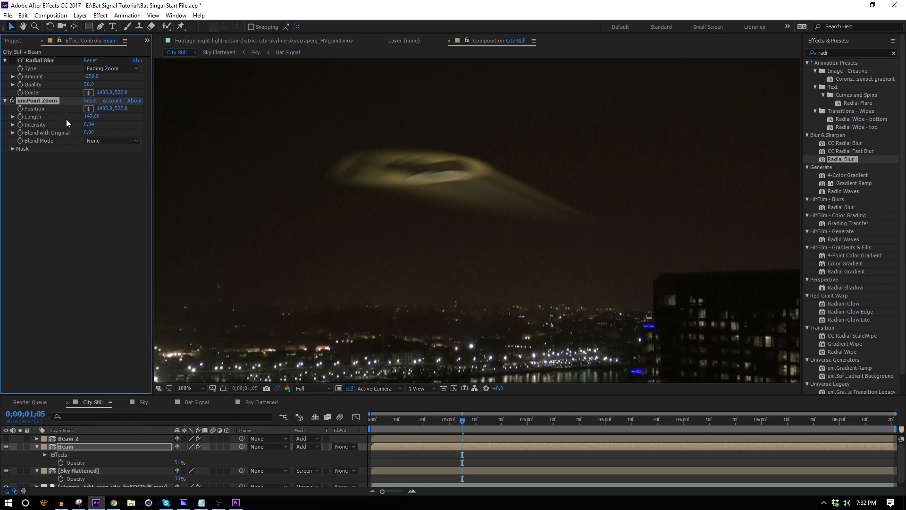
pyautogui.click(102, 109)
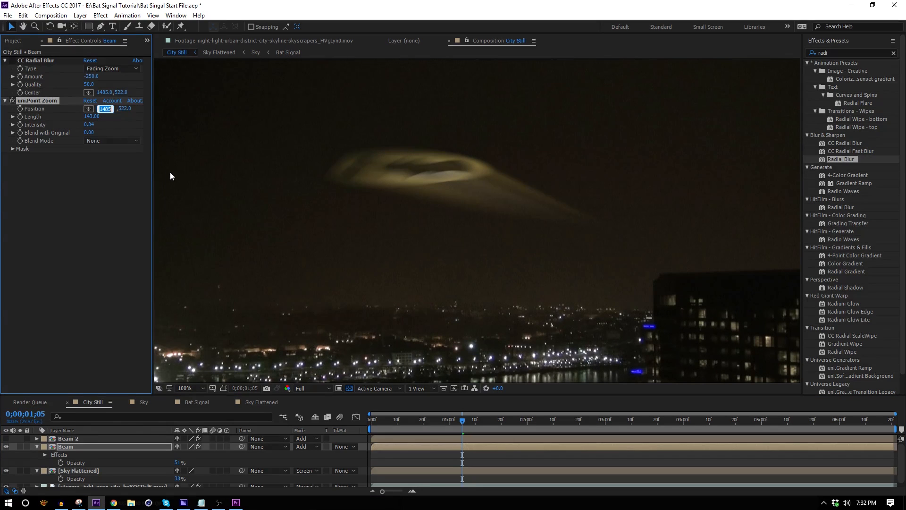
pyautogui.click(257, 402)
pyautogui.click(104, 159)
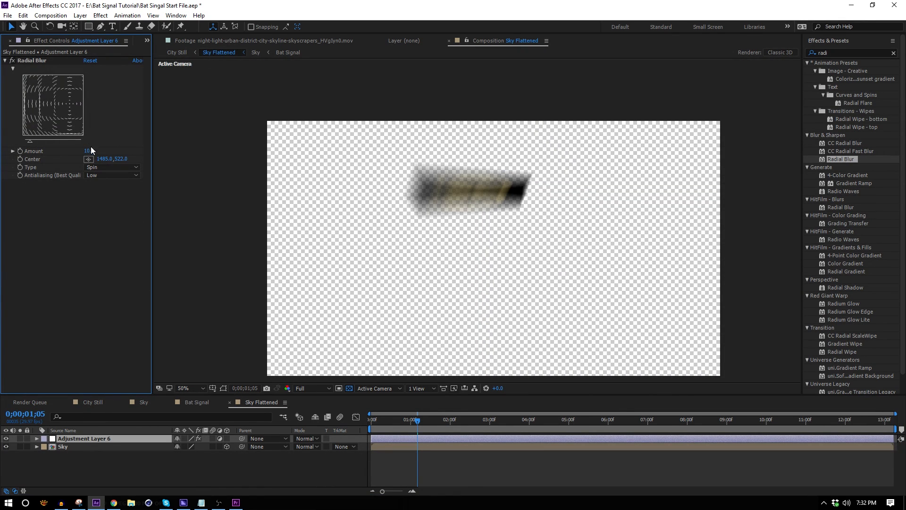
pyautogui.click(89, 150)
pyautogui.write('1')
pyautogui.press('Return')
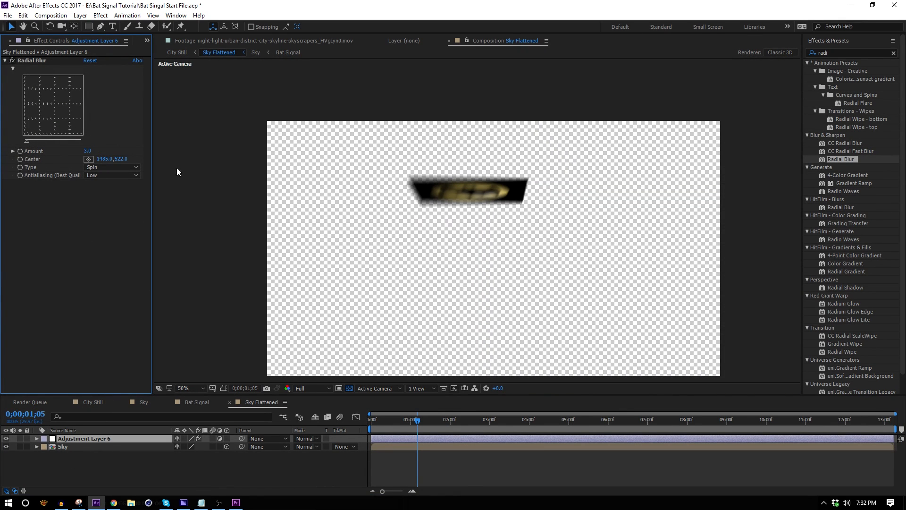
# Step: Duplicate the Radial Blur on the Sky Flattened adjustment layer and set the copy's type to Zoom
pyautogui.click(41, 61)
pyautogui.hotkey('ctrl', 'd')
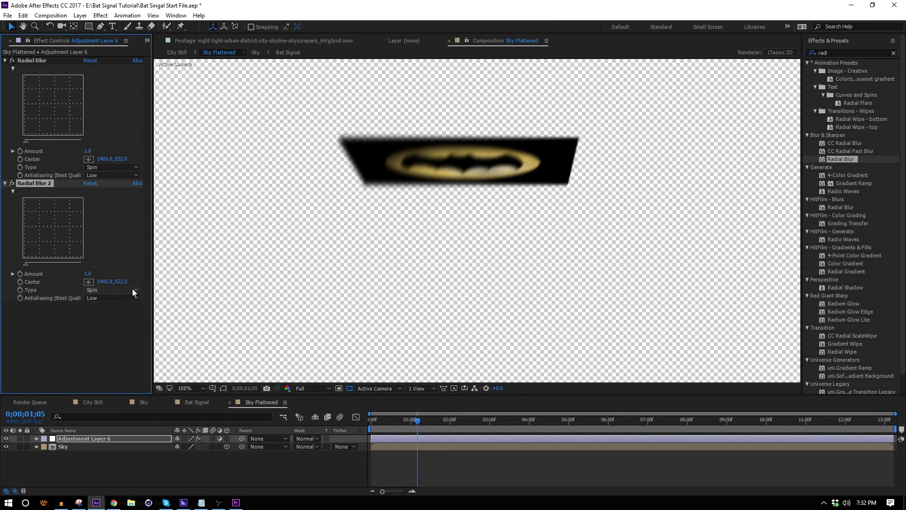
pyautogui.click(132, 289)
pyautogui.click(132, 311)
pyautogui.scroll(-2, 469, 198)
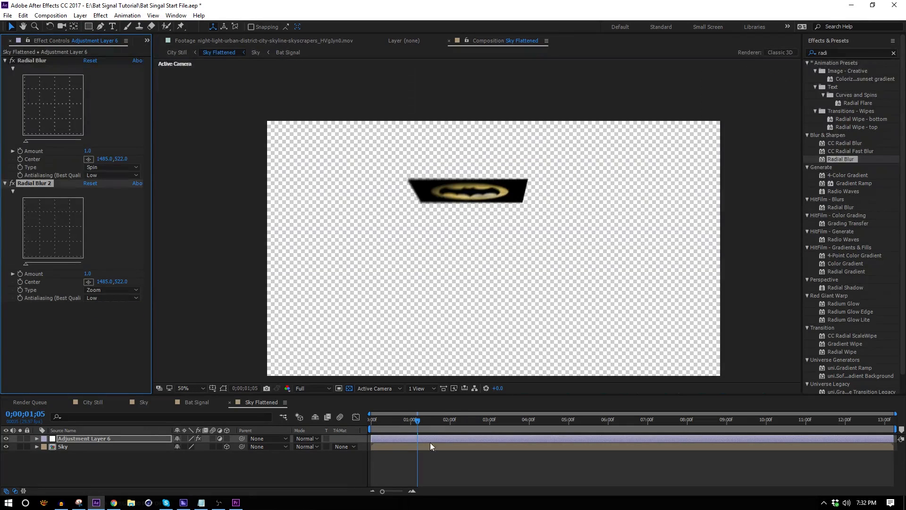
# Step: Scrub through the Sky Flattened animation and examine the blurred signal and its beam in the City Still composition
pyautogui.moveTo(378, 421); pyautogui.dragTo(347, 398)
pyautogui.press('.')
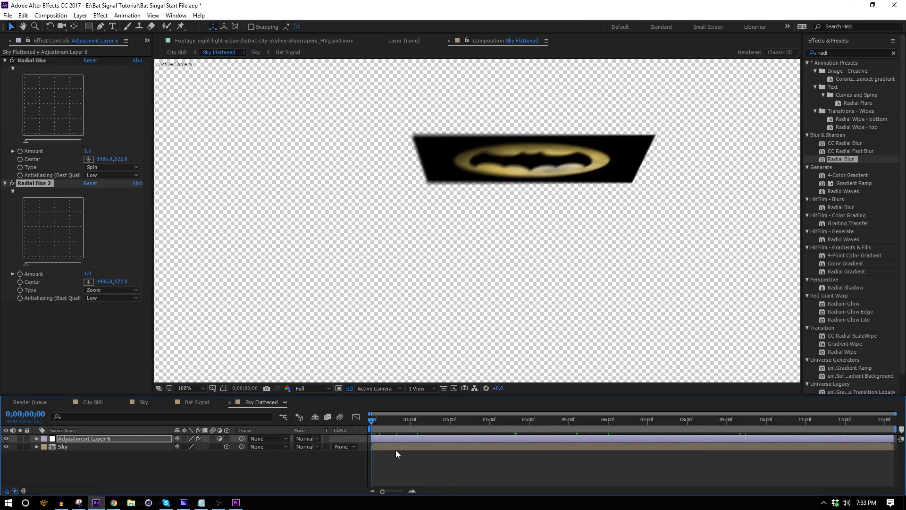
pyautogui.moveTo(489, 422); pyautogui.dragTo(483, 424)
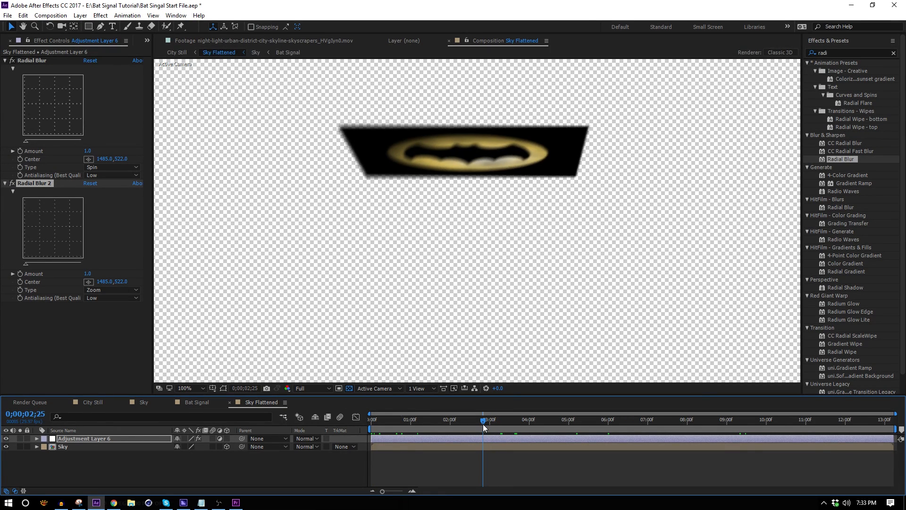
pyautogui.click(91, 402)
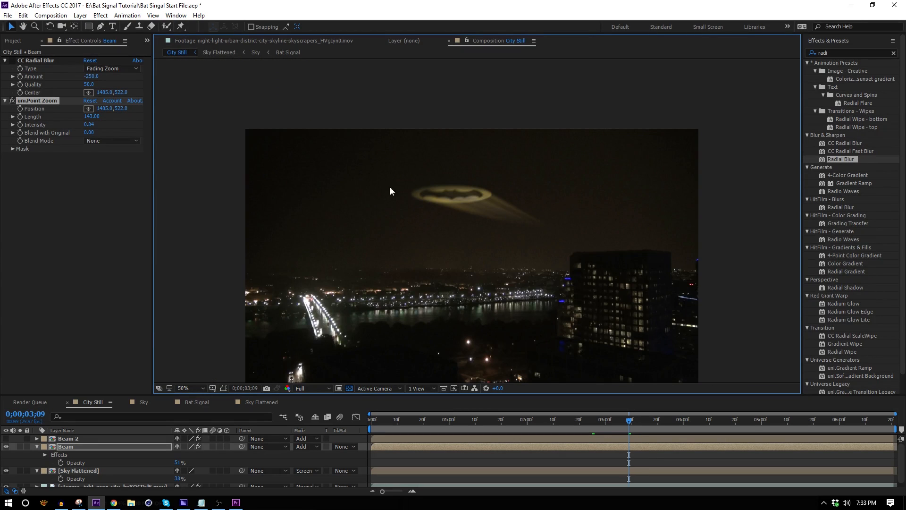
pyautogui.scroll(1, 423, 195)
pyautogui.scroll(1, 394, 168)
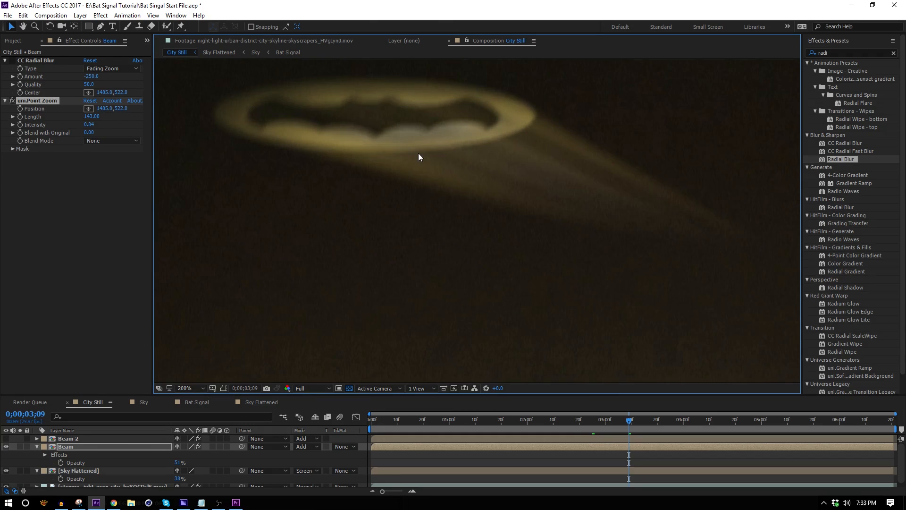
pyautogui.scroll(-1, 419, 156)
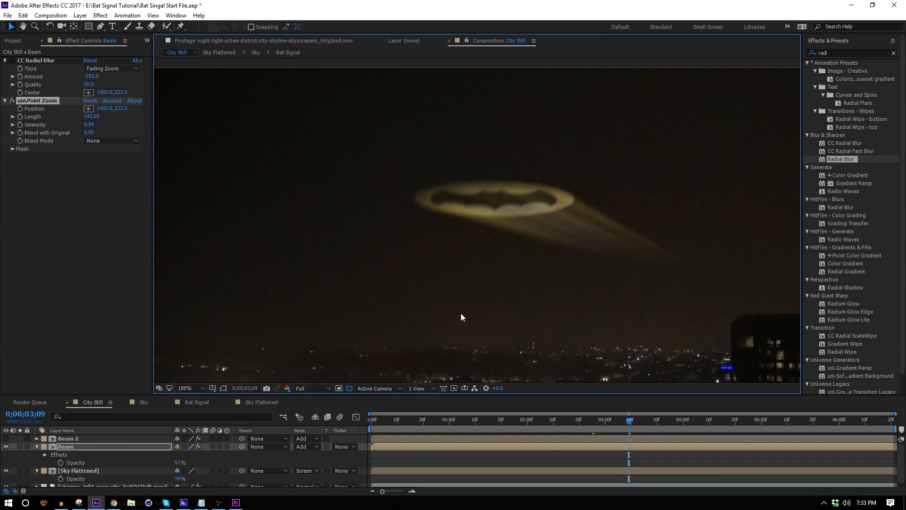
# Step: Preview the brooding-clouds footage and place it in City Still directly above the stormy night city footage
pyautogui.click(37, 446)
pyautogui.click(36, 454)
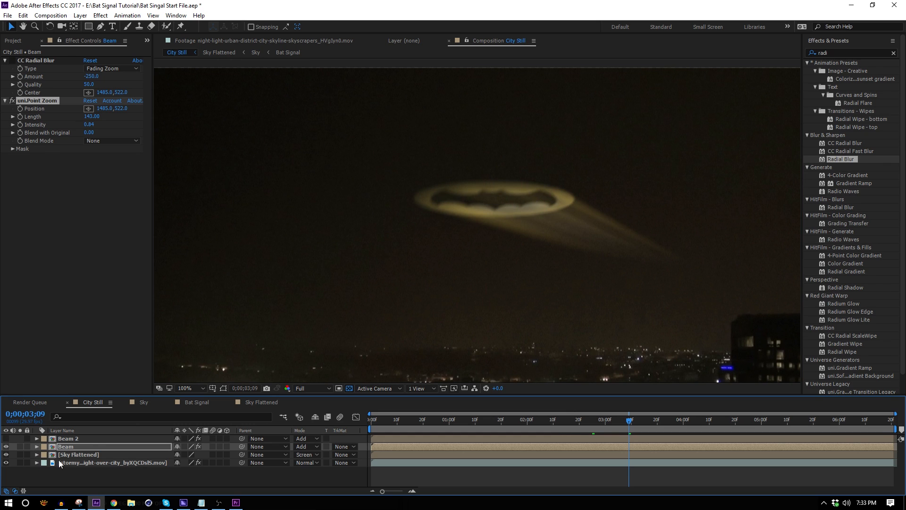
pyautogui.scroll(-2, 561, 156)
pyautogui.scroll(-2, 544, 271)
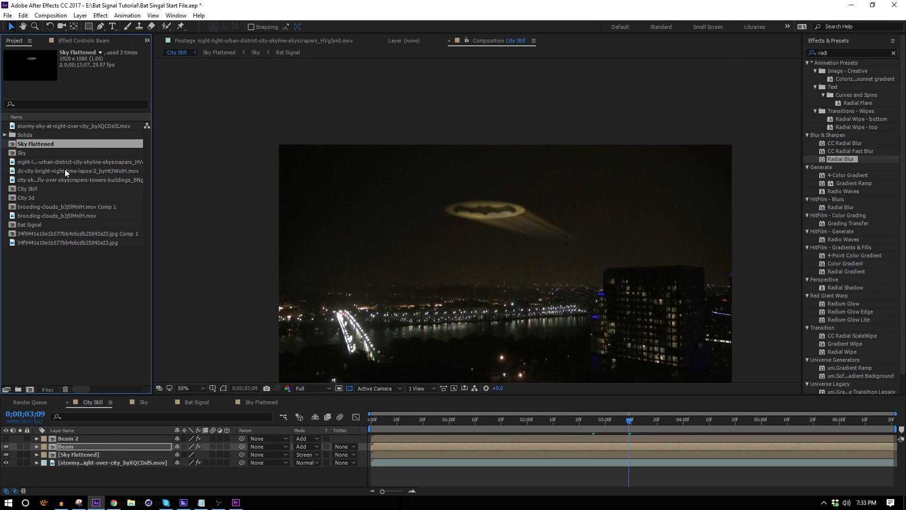
pyautogui.click(65, 169)
pyautogui.doubleClick(60, 215)
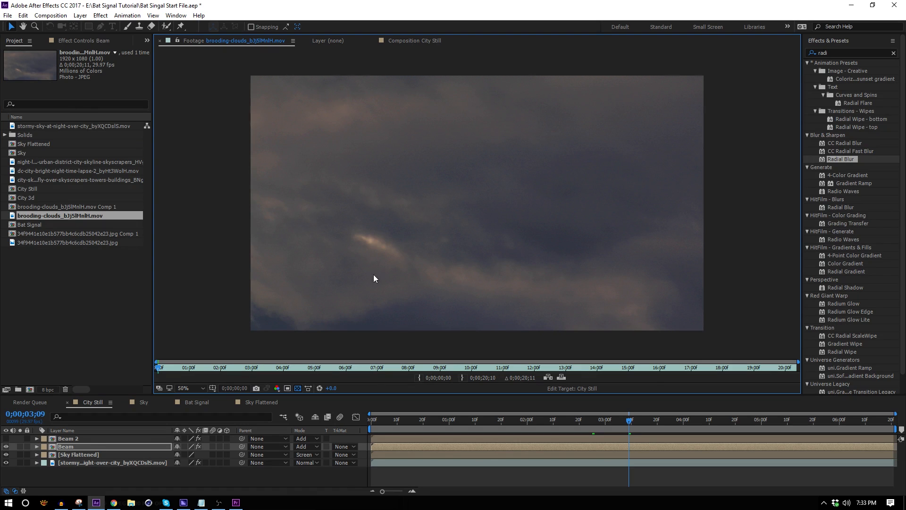
pyautogui.moveTo(189, 367); pyautogui.dragTo(759, 396)
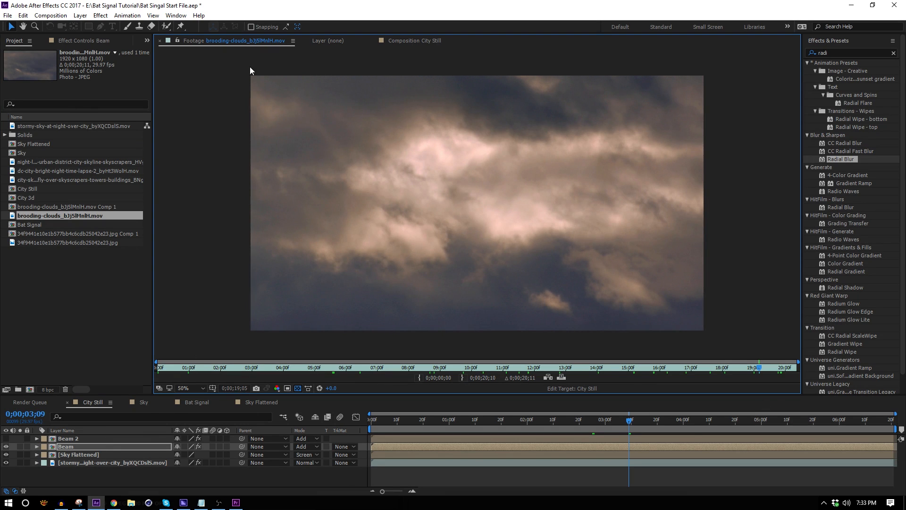
pyautogui.click(244, 41)
pyautogui.moveTo(66, 215); pyautogui.dragTo(167, 457)
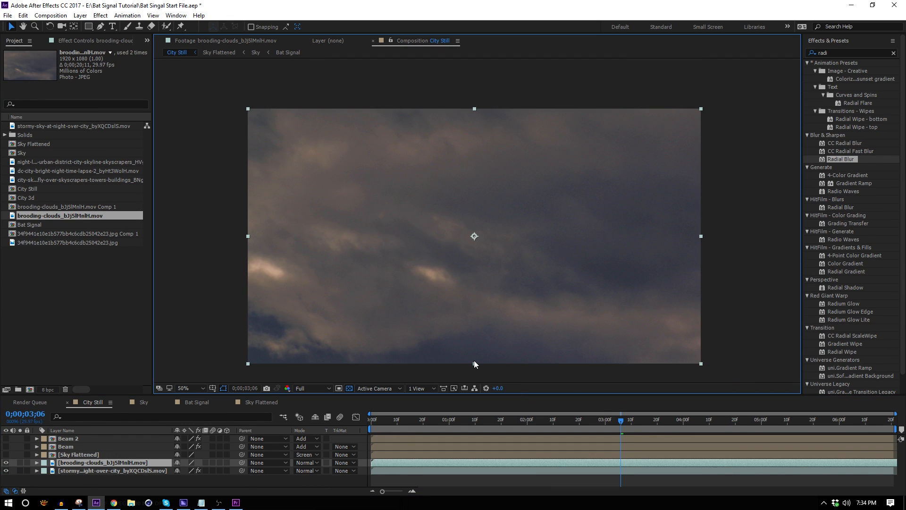
# Step: Move and stretch the brooding-clouds layer so it spans the frame's width and covers the sky down to just below the horizon
pyautogui.moveTo(474, 360)
pyautogui.mouseDown()
pyautogui.moveTo(466, 282)
pyautogui.moveTo(489, 393)
pyautogui.moveTo(482, 356)
pyautogui.moveTo(484, 375)
pyautogui.mouseUp()
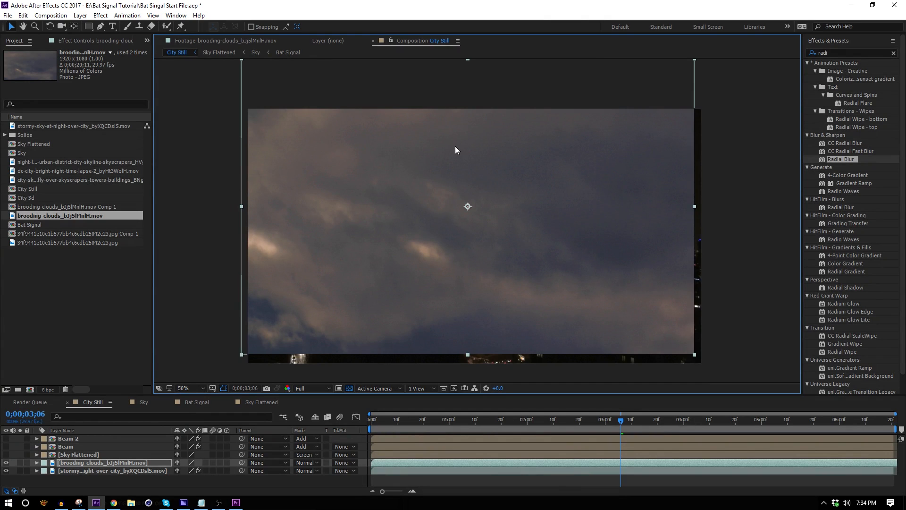
pyautogui.moveTo(455, 150); pyautogui.dragTo(472, 172)
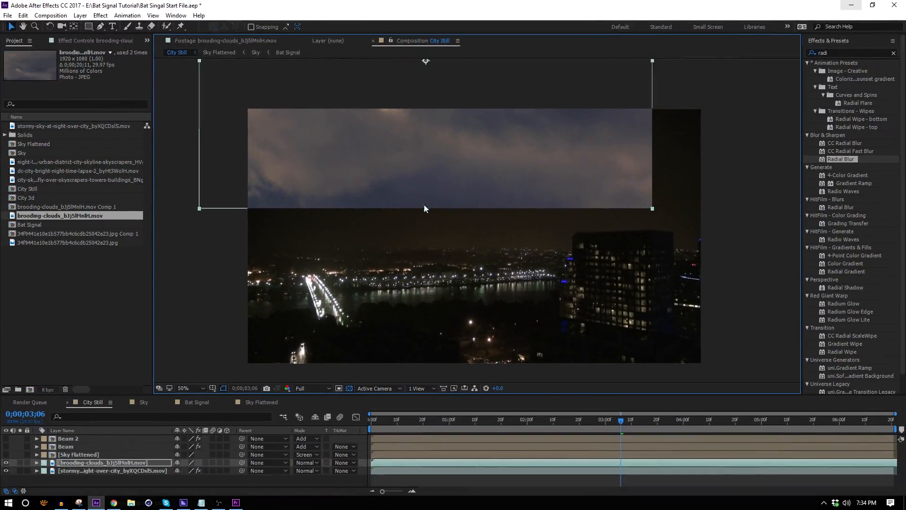
pyautogui.moveTo(425, 204); pyautogui.dragTo(435, 327)
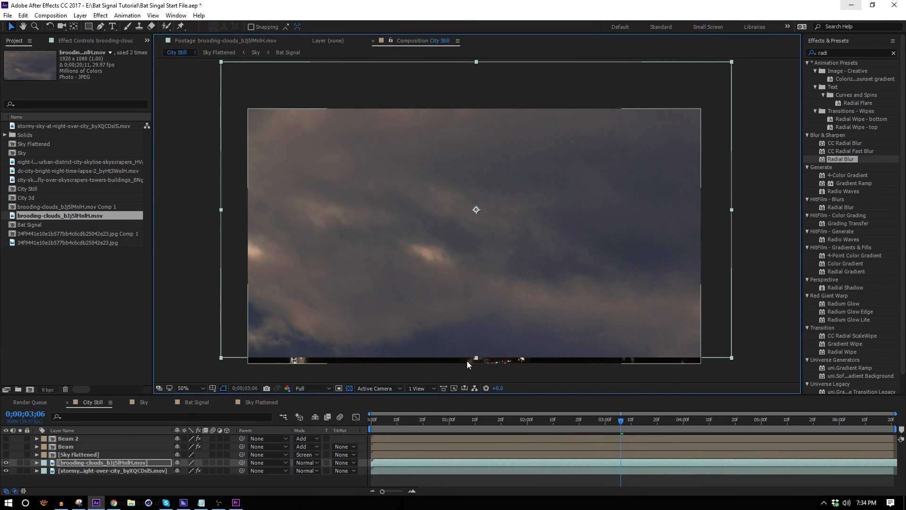
pyautogui.moveTo(474, 356); pyautogui.dragTo(472, 277)
# Step: Mask the brooding-clouds layer with a rectangle ending just above the horizon and set the mask feather to 218 pixels
pyautogui.click(89, 26)
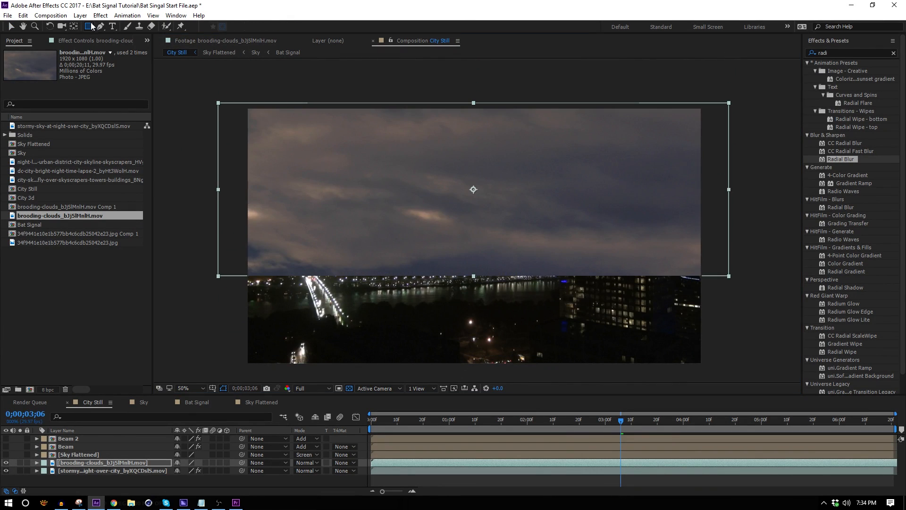
pyautogui.press(',')
pyautogui.moveTo(249, 86)
pyautogui.mouseDown()
pyautogui.moveTo(419, 186)
pyautogui.moveTo(659, 223)
pyautogui.mouseUp()
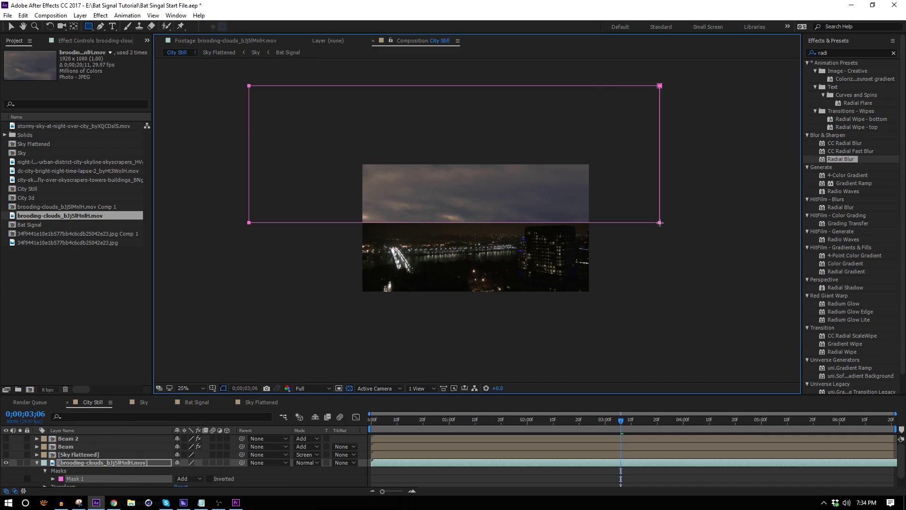
pyautogui.press('f')
pyautogui.moveTo(195, 479); pyautogui.dragTo(298, 478)
pyautogui.scroll(2, 441, 199)
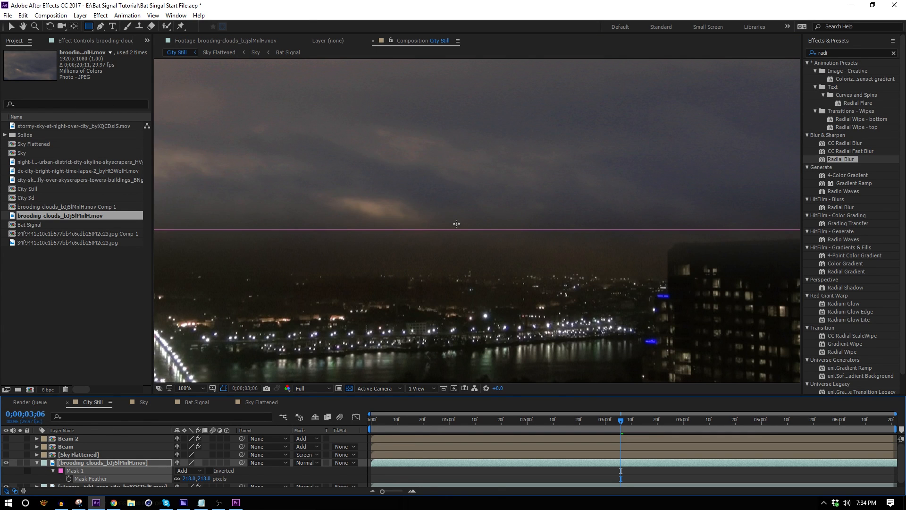
pyautogui.moveTo(446, 153); pyautogui.dragTo(515, 186)
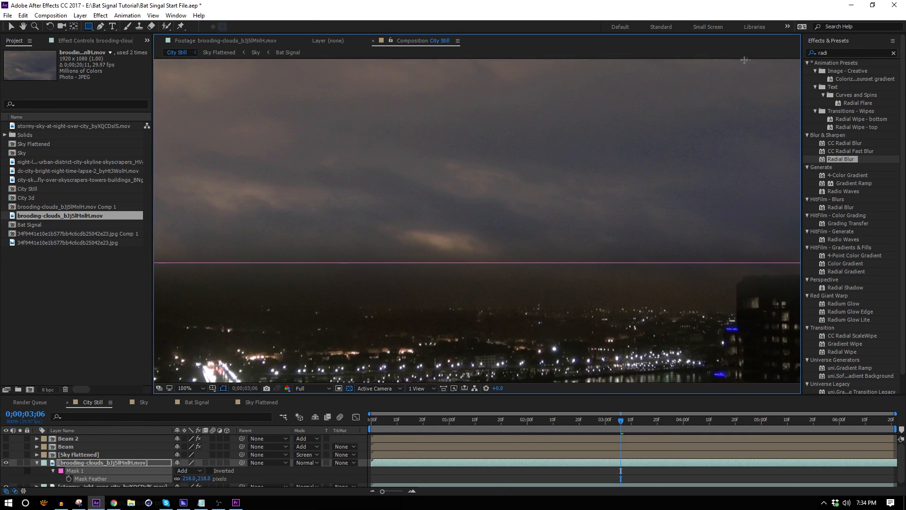
# Step: Apply the Levels effect to the brooding-clouds layer
pyautogui.click(832, 52)
pyautogui.write('lev')
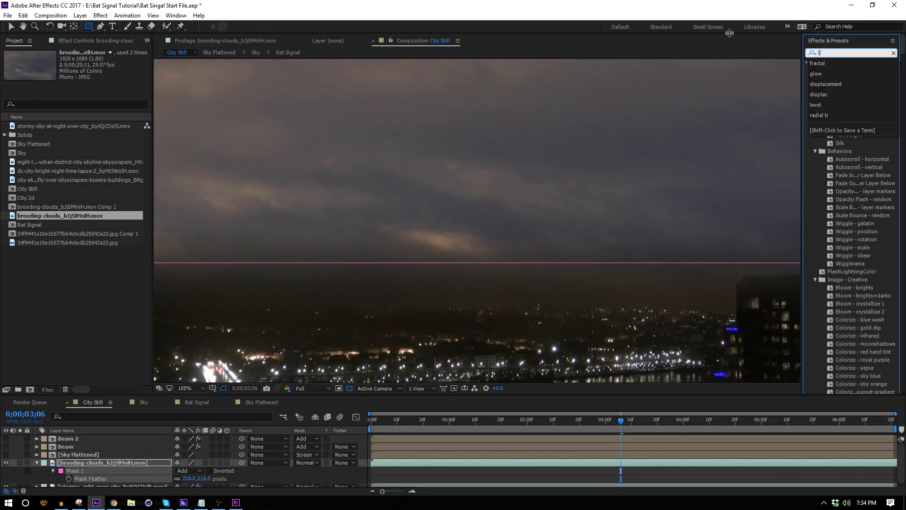
pyautogui.moveTo(844, 119); pyautogui.dragTo(90, 465)
pyautogui.press('v')
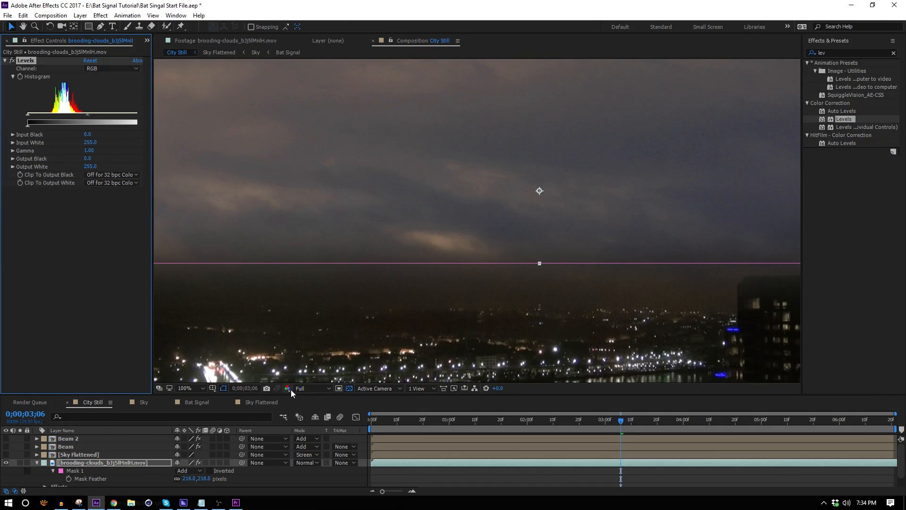
pyautogui.scroll(-1, 352, 210)
pyautogui.scroll(1, 352, 367)
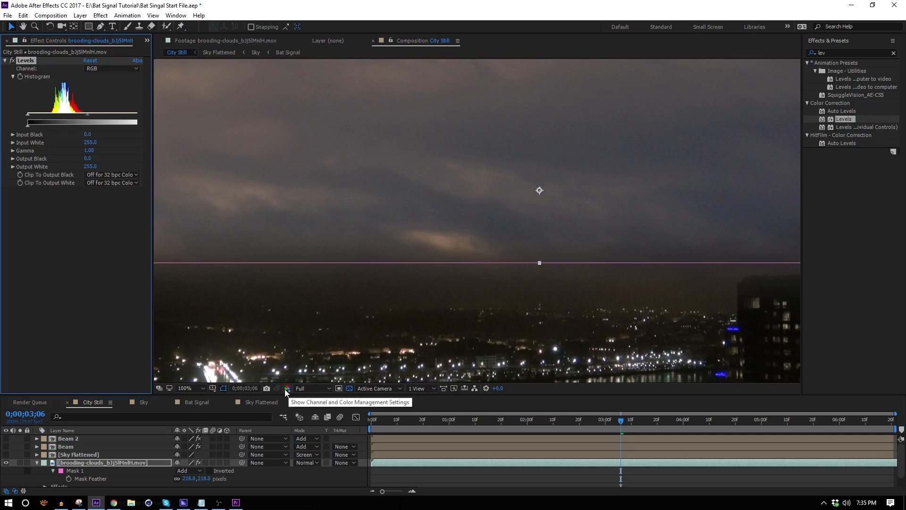
# Step: View the composition's red channel and lower the brooding-clouds layer's Levels red gamma to 0.65 to match the city footage
pyautogui.click(48, 163)
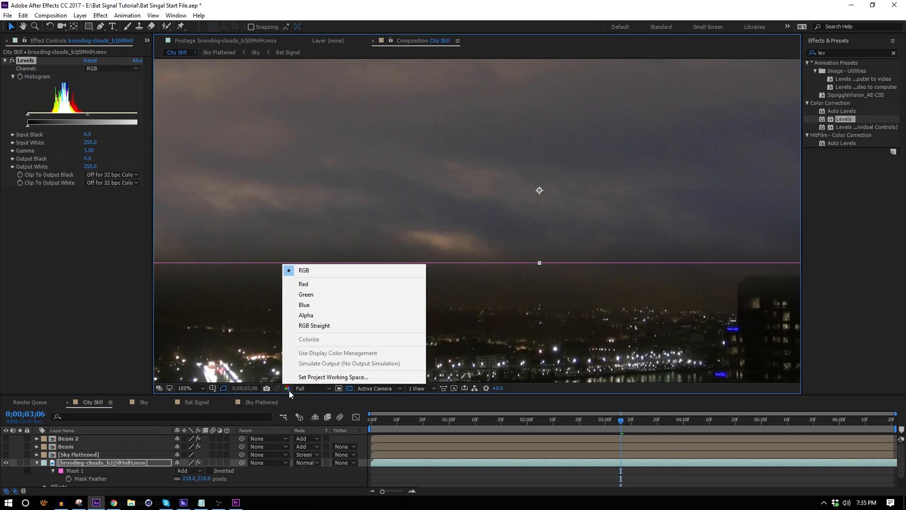
pyautogui.click(314, 285)
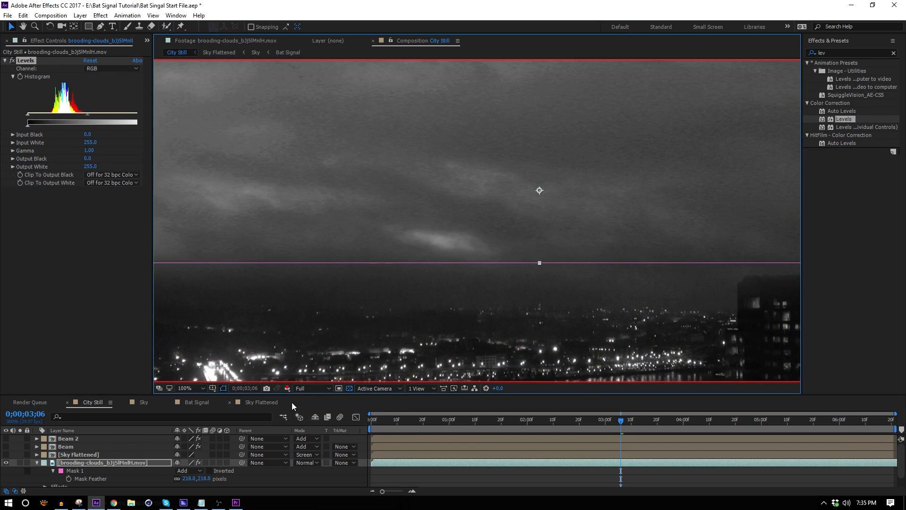
pyautogui.click(287, 388)
pyautogui.click(308, 305)
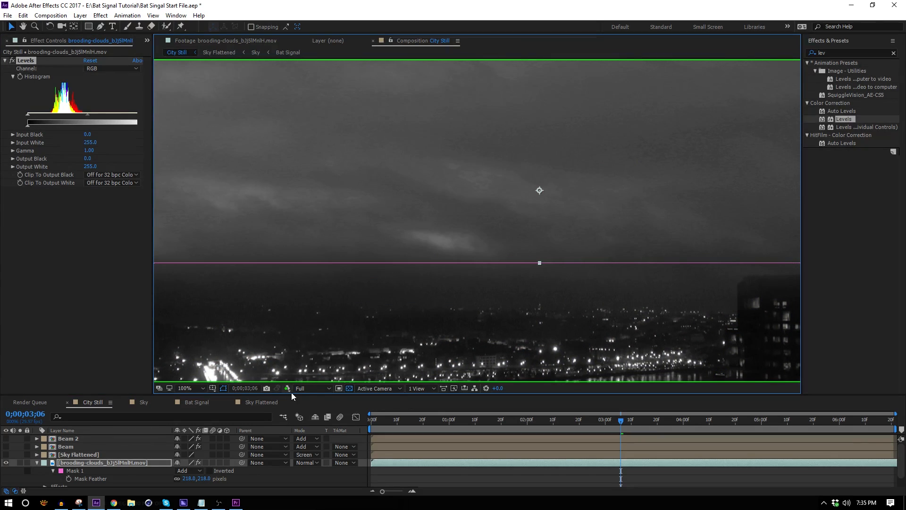
pyautogui.click(287, 388)
pyautogui.click(306, 284)
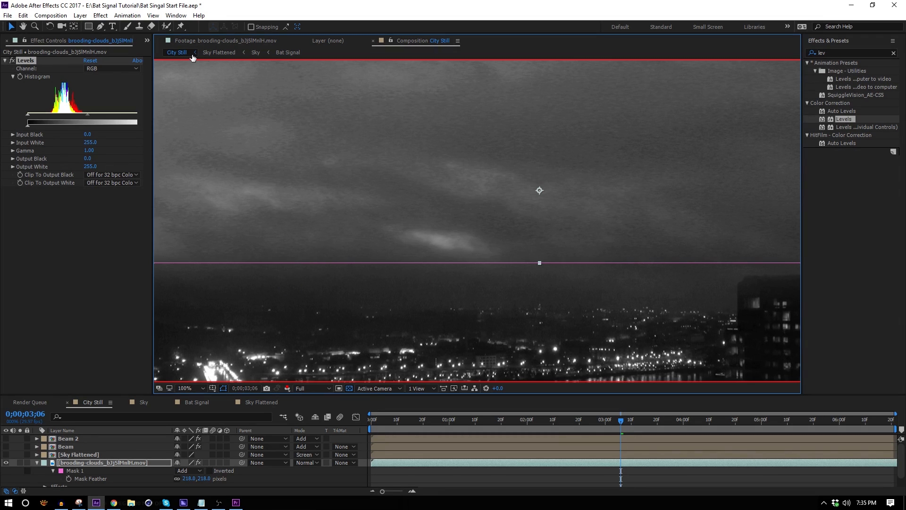
pyautogui.click(97, 70)
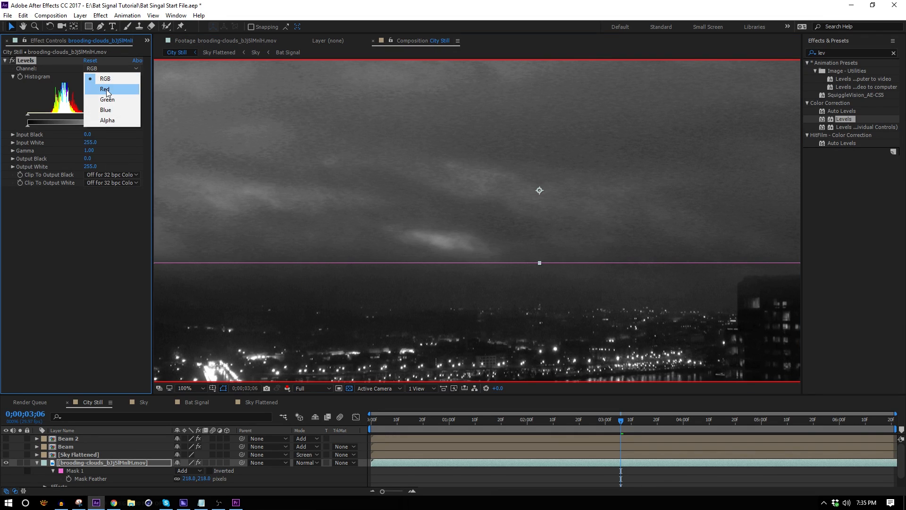
pyautogui.click(106, 90)
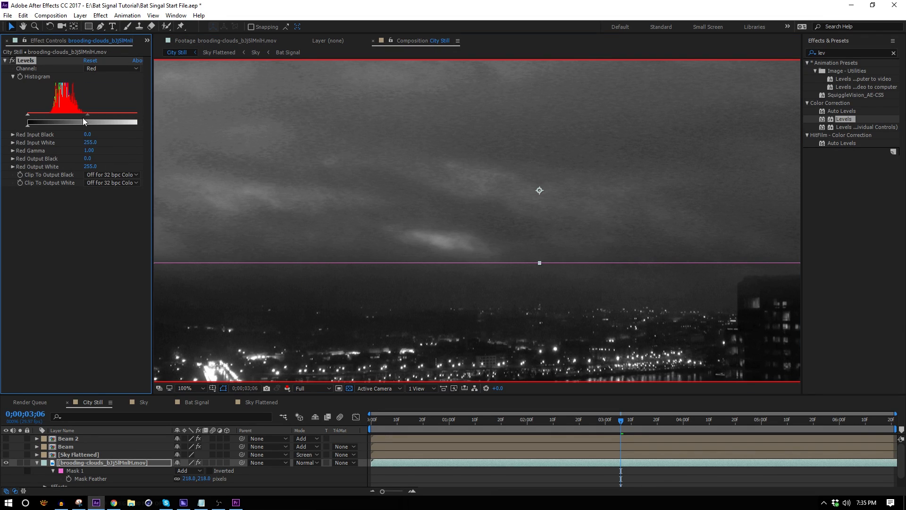
pyautogui.moveTo(87, 115)
pyautogui.mouseDown()
pyautogui.moveTo(75, 114)
pyautogui.moveTo(100, 120)
pyautogui.mouseUp()
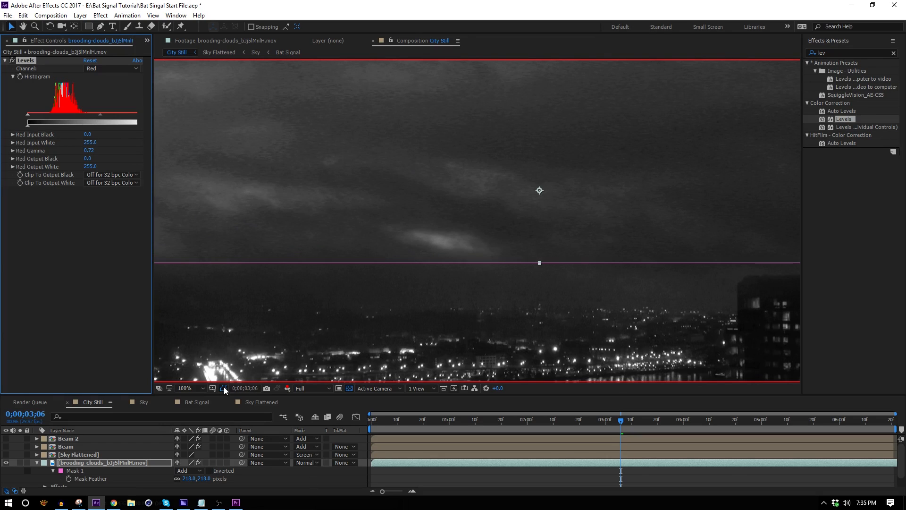
# Step: View the green channel and darken the clouds by lowering the Levels green gamma to match the city footage
pyautogui.click(287, 388)
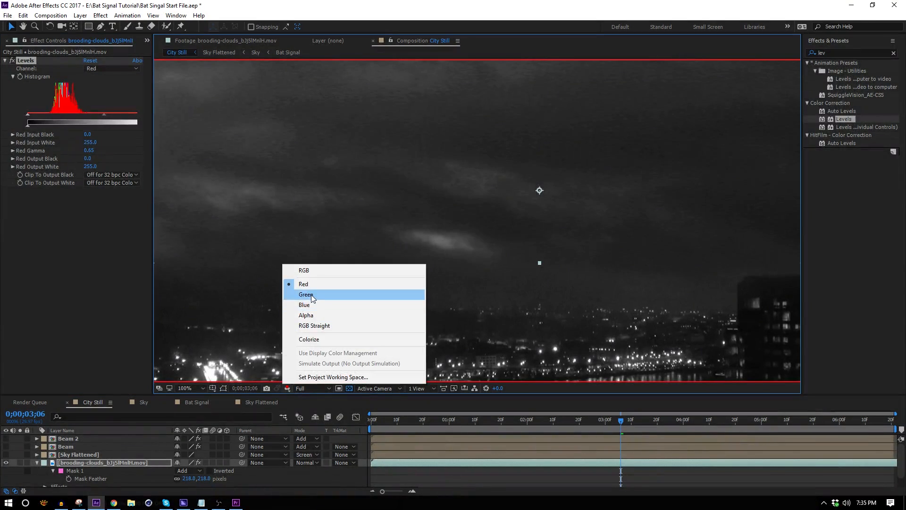
pyautogui.click(306, 294)
pyautogui.click(115, 69)
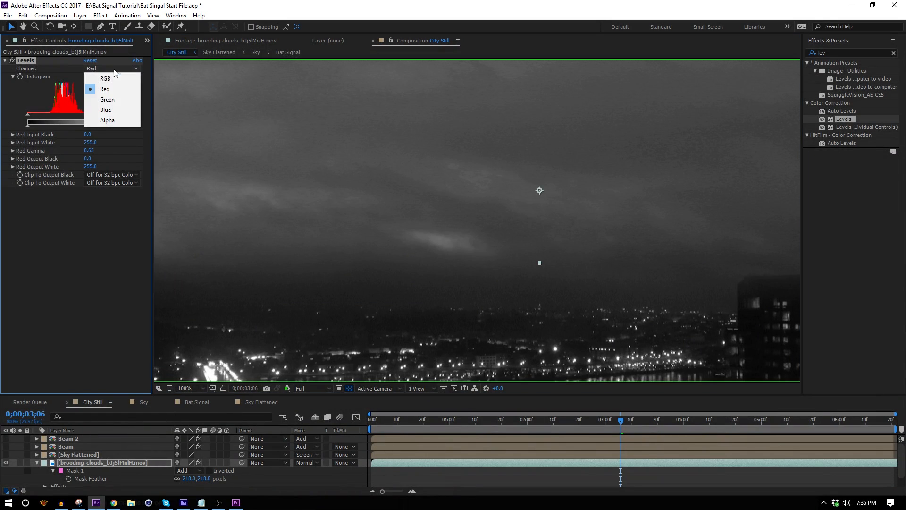
pyautogui.click(116, 100)
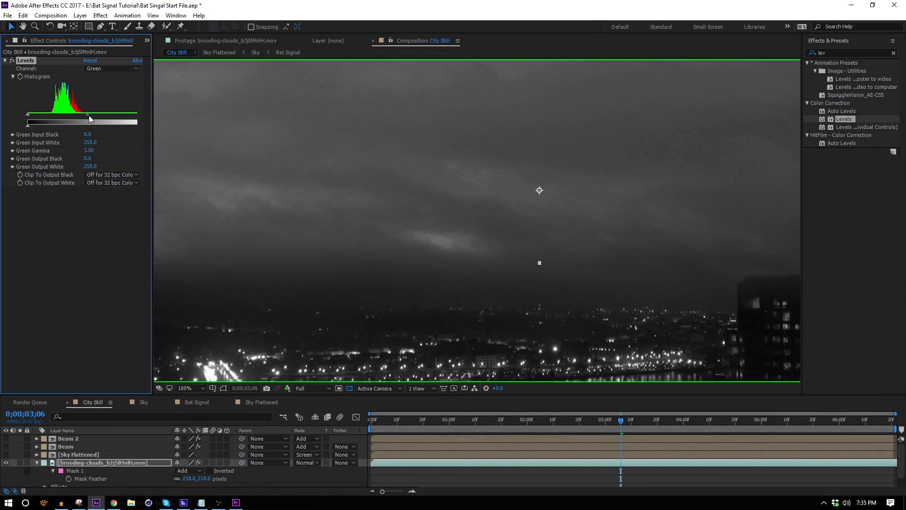
pyautogui.moveTo(89, 115); pyautogui.dragTo(106, 115)
# Step: View the blue channel, set the Levels blue gamma to 0.49, and return the composition view to RGB
pyautogui.click(287, 388)
pyautogui.click(304, 305)
pyautogui.click(111, 69)
pyautogui.click(109, 114)
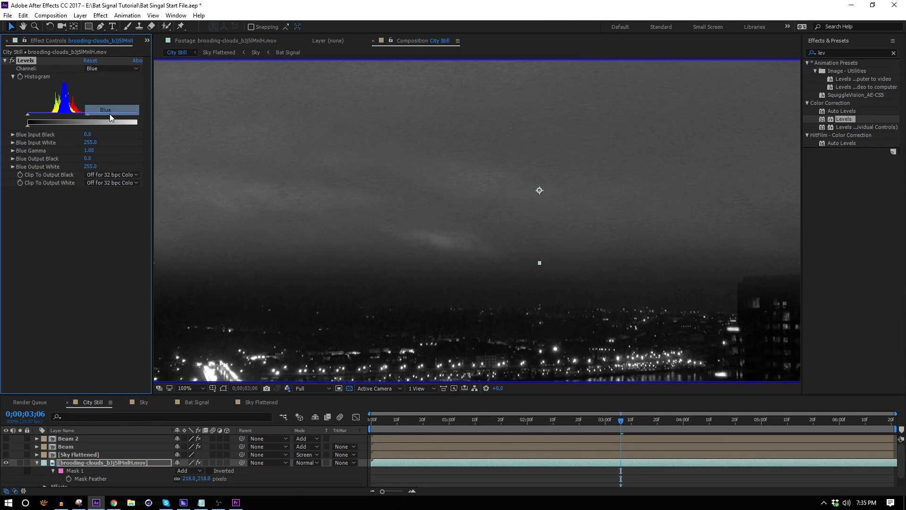
pyautogui.moveTo(89, 115); pyautogui.dragTo(112, 119)
pyautogui.click(287, 388)
pyautogui.click(304, 273)
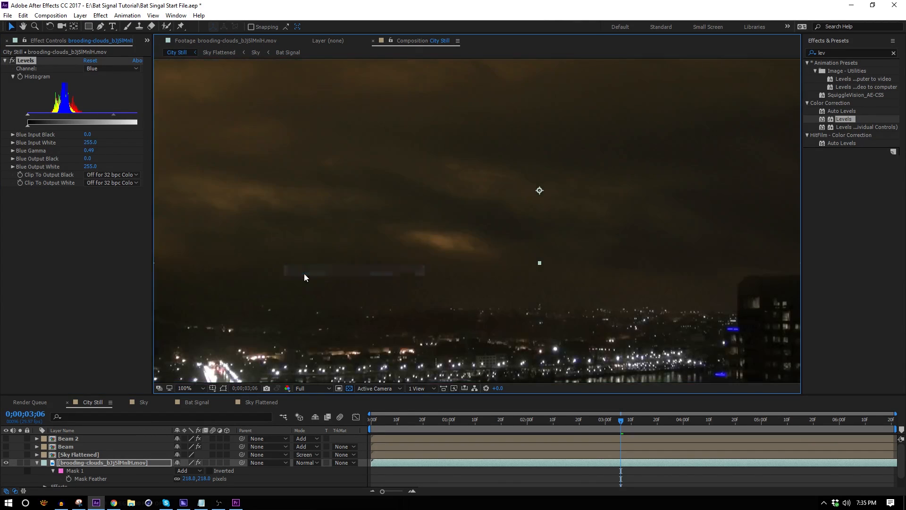
# Step: Preview the color-matched clouds moving over the whole city frame
pyautogui.press(',')
pyautogui.press(',')
pyautogui.moveTo(452, 263); pyautogui.dragTo(423, 236)
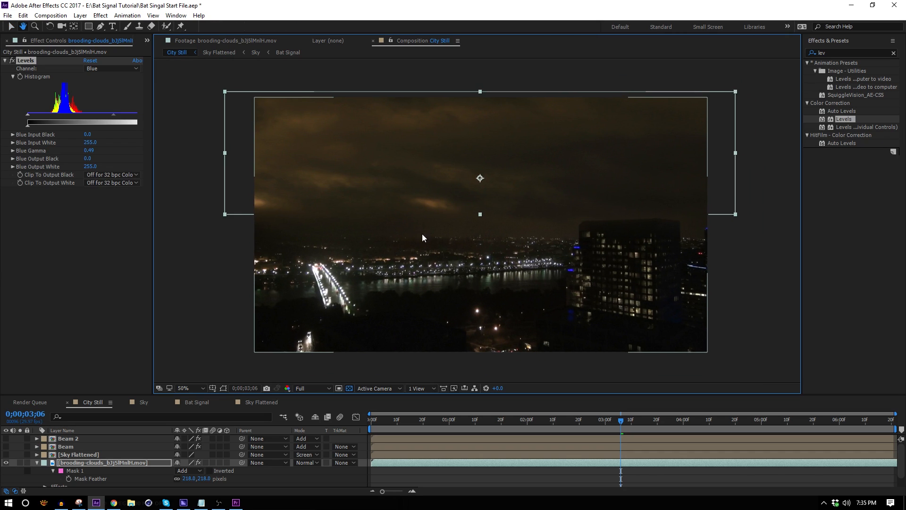
pyautogui.press('space')
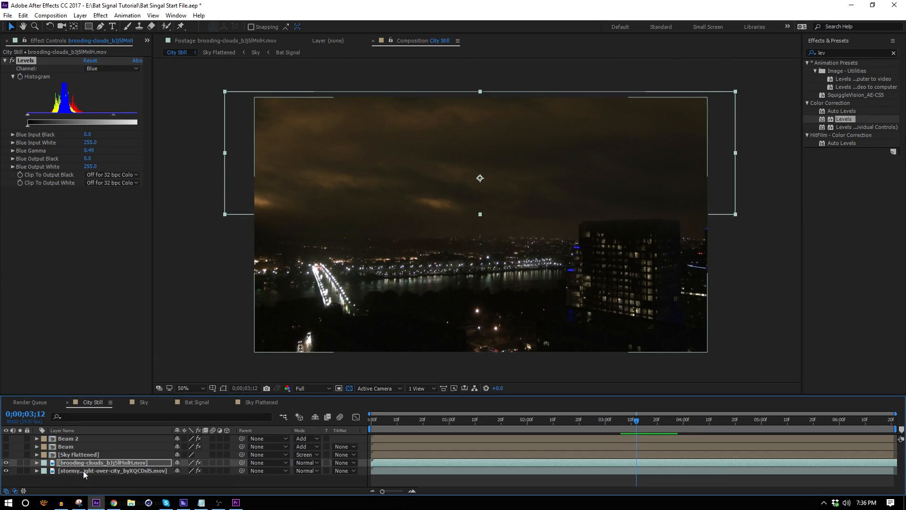
# Step: Make Sky Flattened, Beam and Beam 2 visible in City Still and copy the brooding-clouds layer to the top of the Sky Flattened composition
pyautogui.click(83, 463)
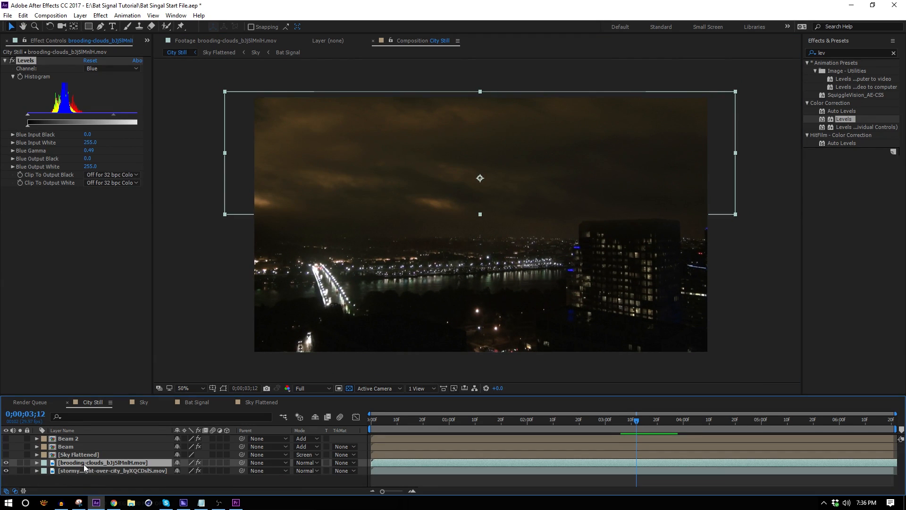
pyautogui.moveTo(6, 454); pyautogui.dragTo(6, 438)
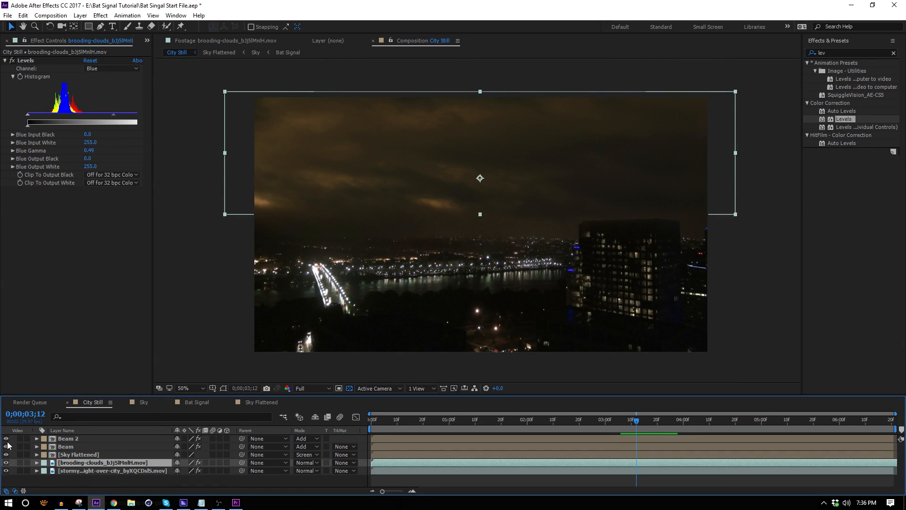
pyautogui.doubleClick(92, 456)
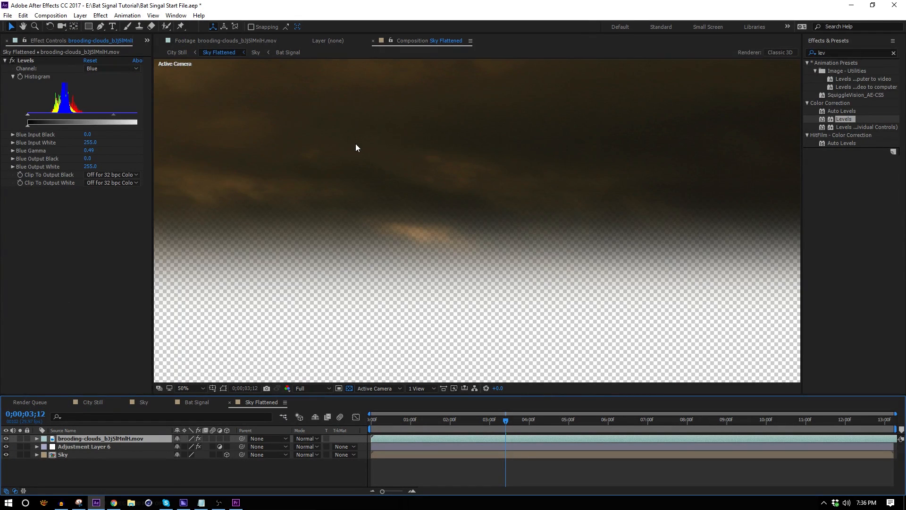
# Step: Replace the Levels effect on the copied brooding-clouds layer with the Color Correction Tint effect
pyautogui.click(22, 62)
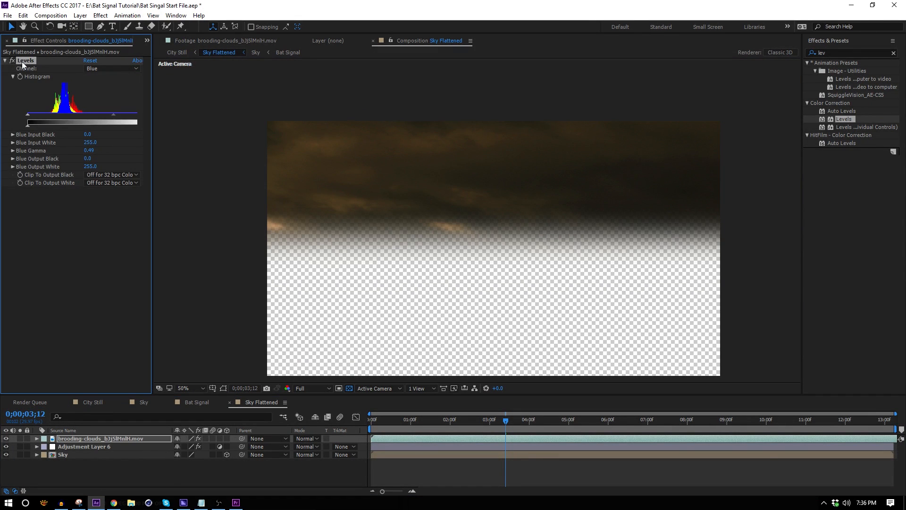
pyautogui.press('Delete')
pyautogui.moveTo(835, 53); pyautogui.dragTo(680, 44)
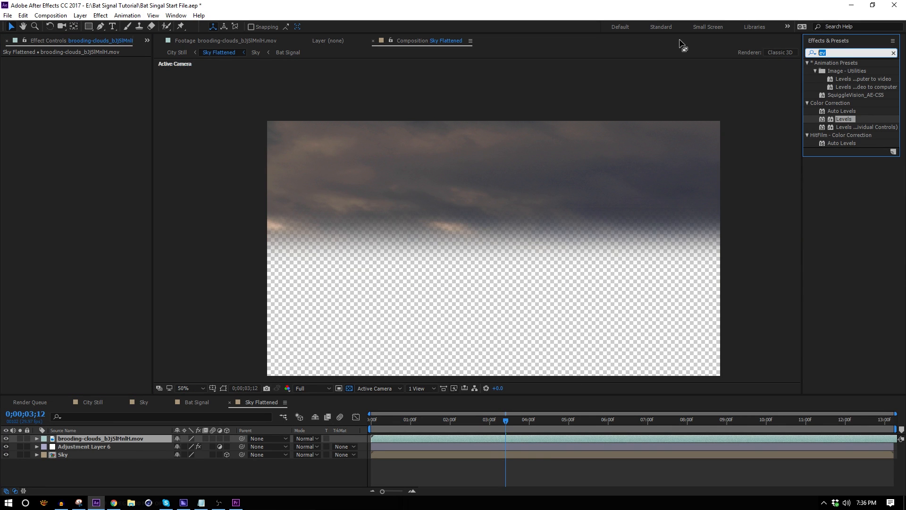
pyautogui.write('tint')
pyautogui.doubleClick(842, 95)
# Step: Apply Fast Blur (Legacy) to the copied brooding-clouds layer with a blurriness of 10
pyautogui.moveTo(838, 52); pyautogui.dragTo(749, 59)
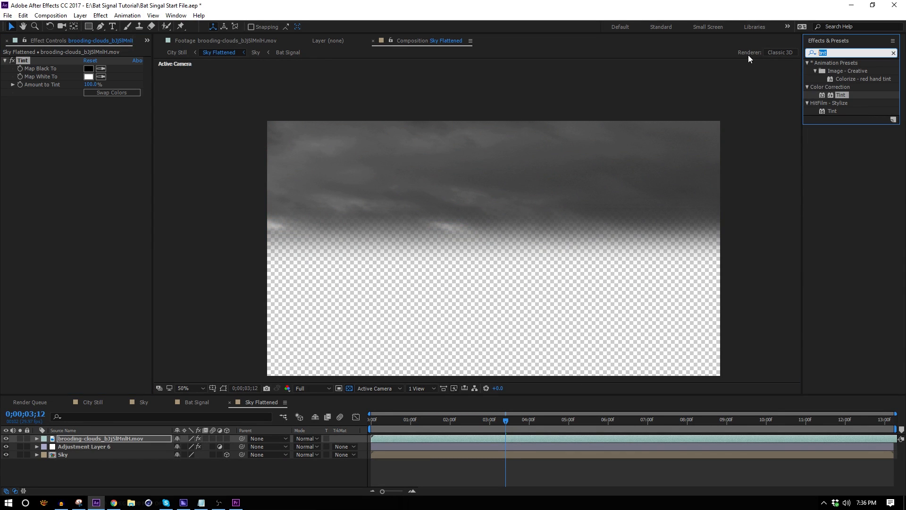
pyautogui.write('fast')
pyautogui.doubleClick(850, 127)
pyautogui.scroll(1, 557, 207)
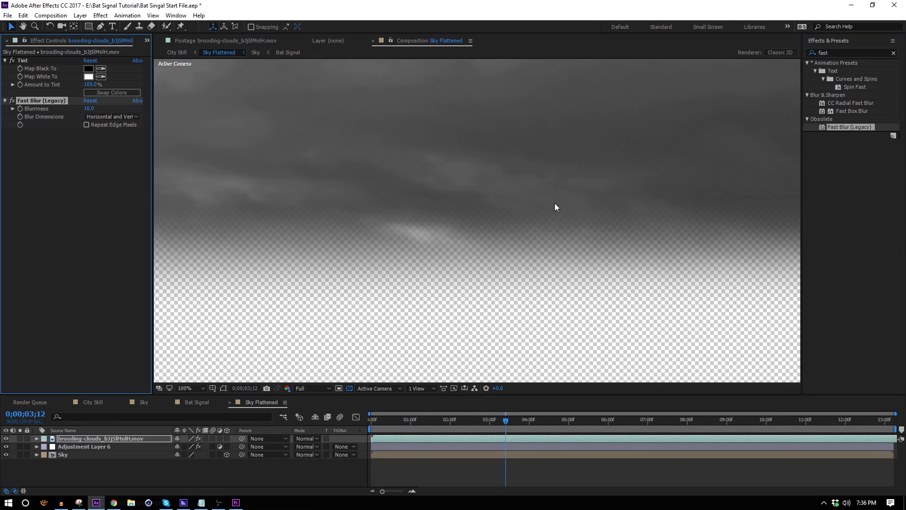
# Step: Delete the feathered mask from the brooding-clouds layer in Sky Flattened
pyautogui.click(221, 387)
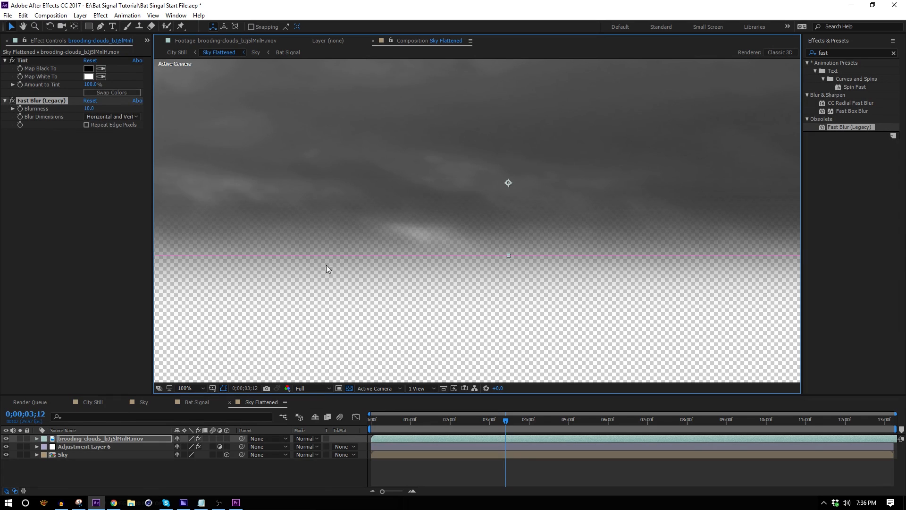
pyautogui.scroll(-1, 326, 265)
pyautogui.click(81, 439)
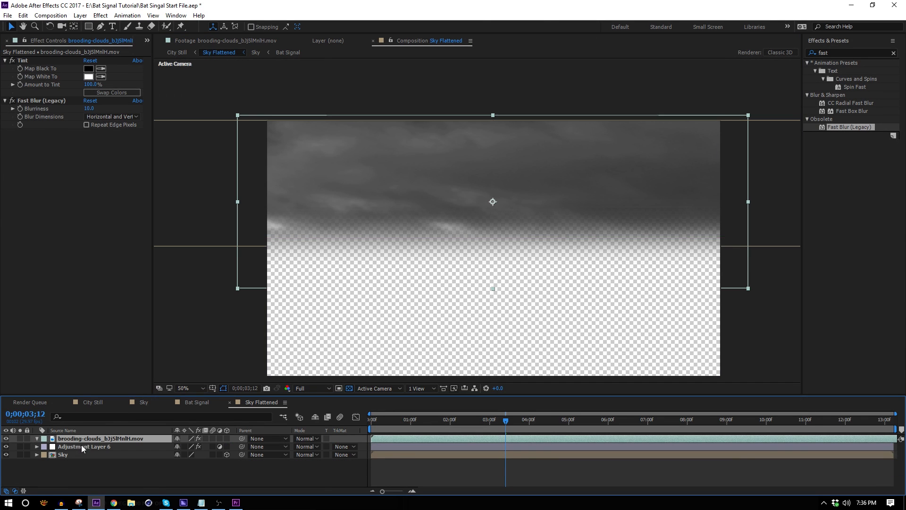
# Step: Pre-compose the brooding-clouds layer as "Displacement Map Comp" with all attributes moved, and hide the resulting layer
pyautogui.click(80, 15)
pyautogui.click(95, 366)
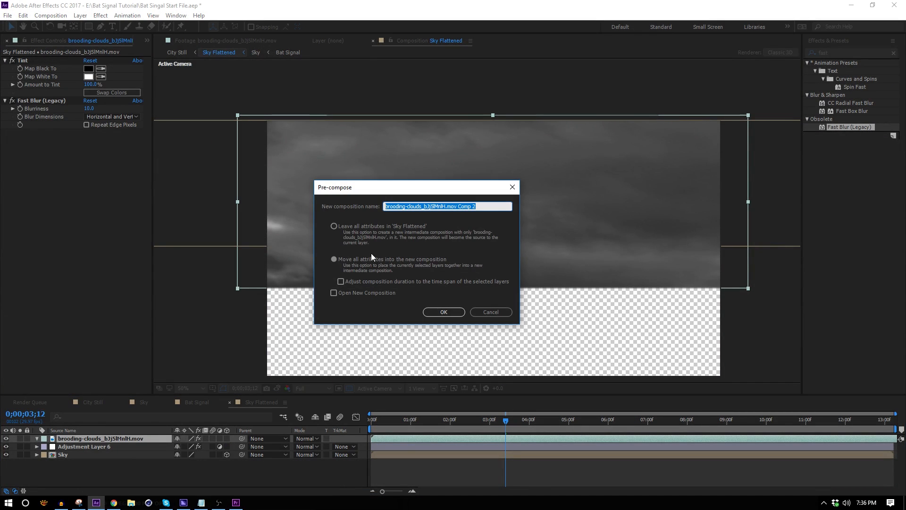
pyautogui.write('Displacement Map Comp')
pyautogui.press('Return')
pyautogui.click(5, 439)
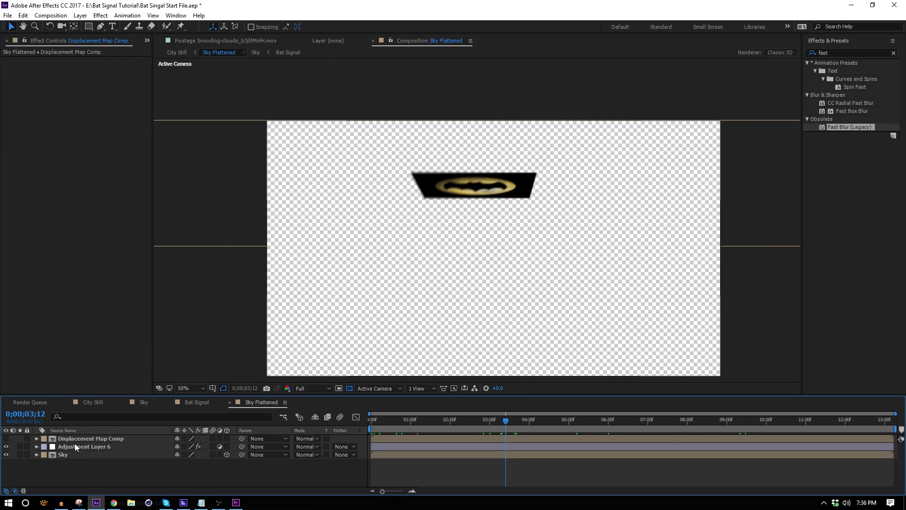
# Step: Apply Displacement Map to Adjustment Layer 6, using Displacement Map Comp as the map layer, with maximum displacement of 13 horizontally and 8 vertically
pyautogui.click(74, 447)
pyautogui.click(5, 61)
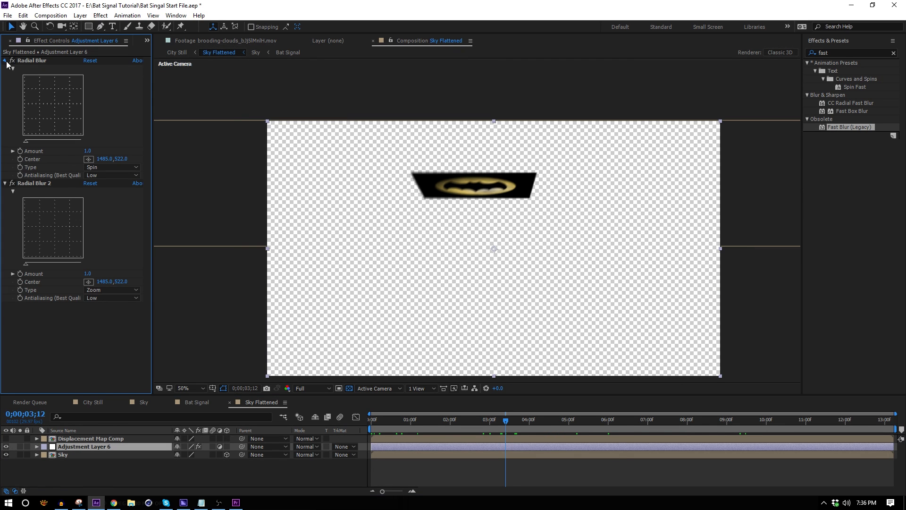
pyautogui.click(5, 69)
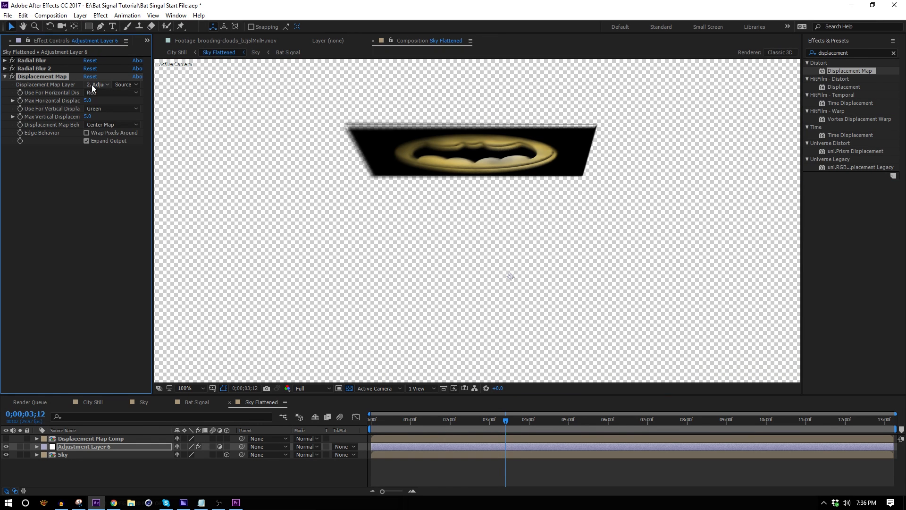
pyautogui.click(92, 84)
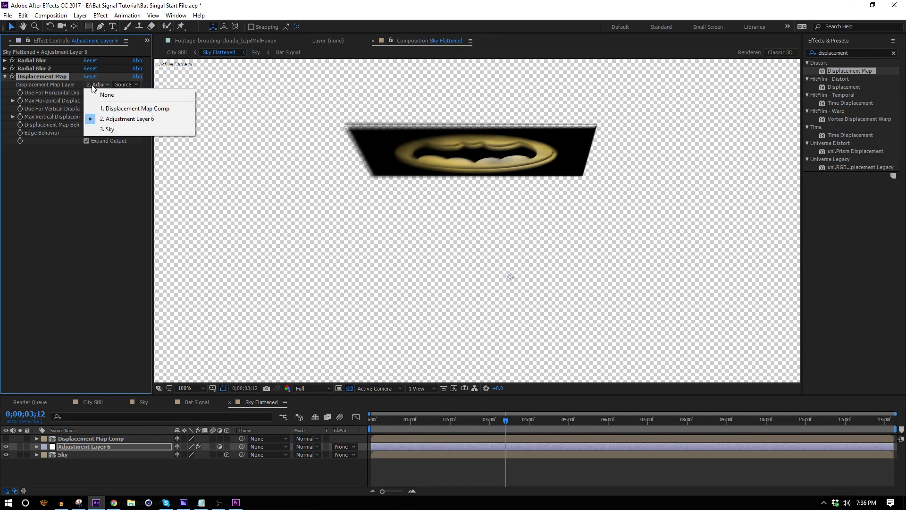
pyautogui.click(113, 109)
pyautogui.scroll(2, 511, 193)
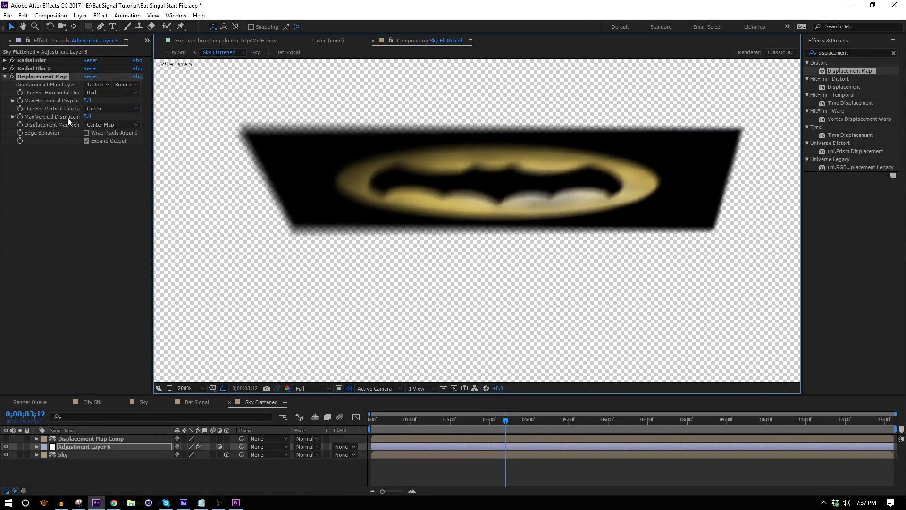
pyautogui.moveTo(88, 101); pyautogui.dragTo(90, 116)
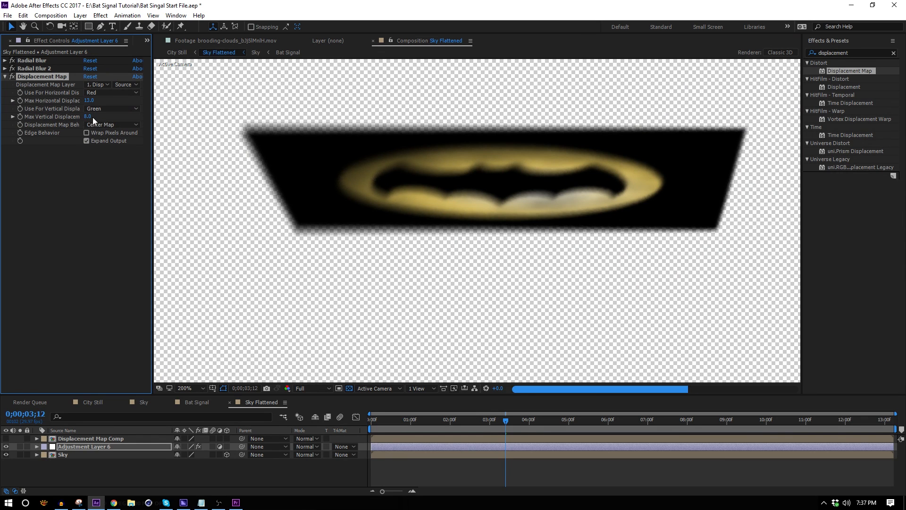
# Step: Add a new adjustment layer at the top of City Still and apply the Stylize Glow effect to it
pyautogui.click(177, 52)
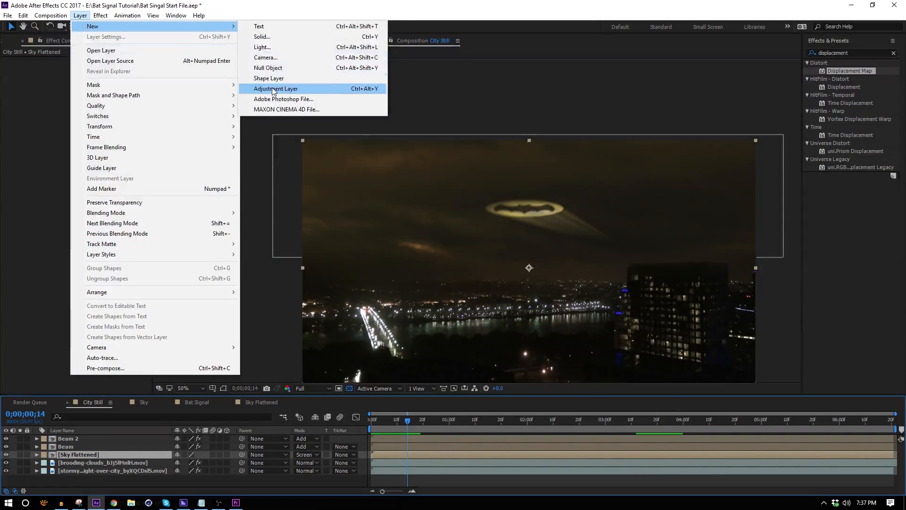
pyautogui.click(273, 89)
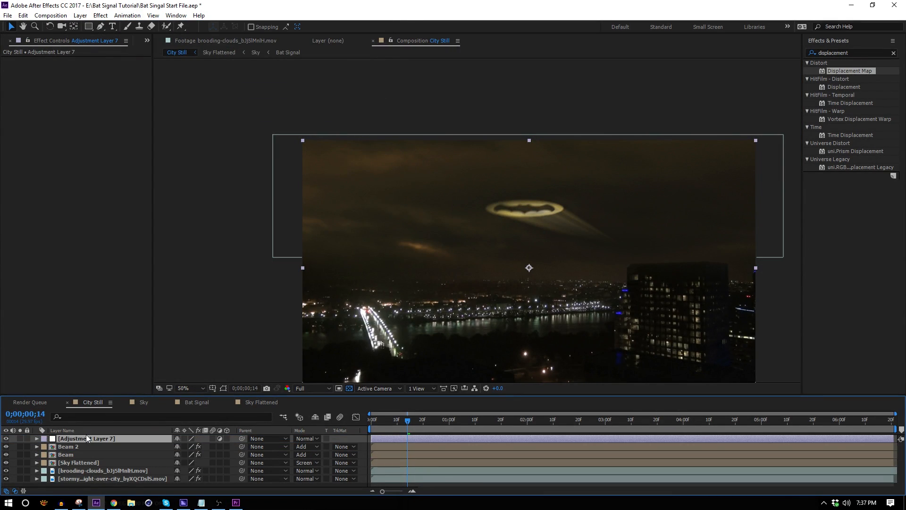
pyautogui.scroll(6, 543, 207)
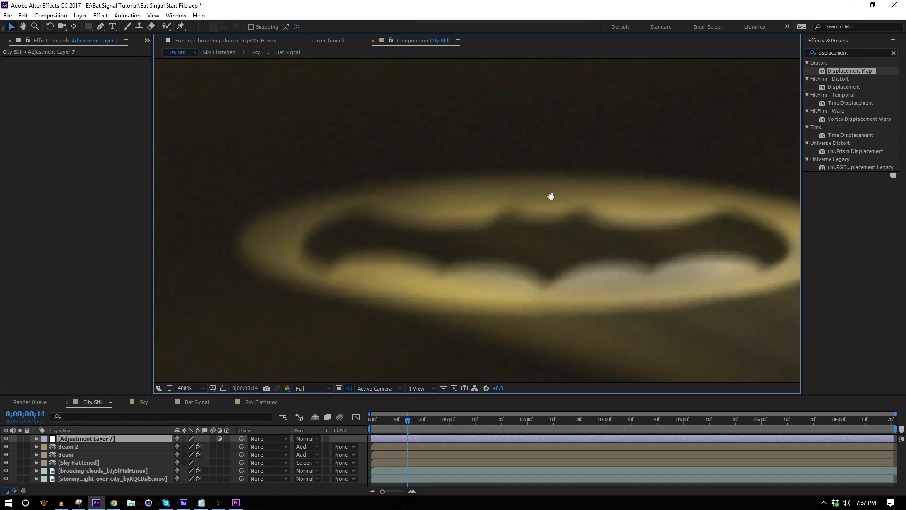
pyautogui.click(853, 52)
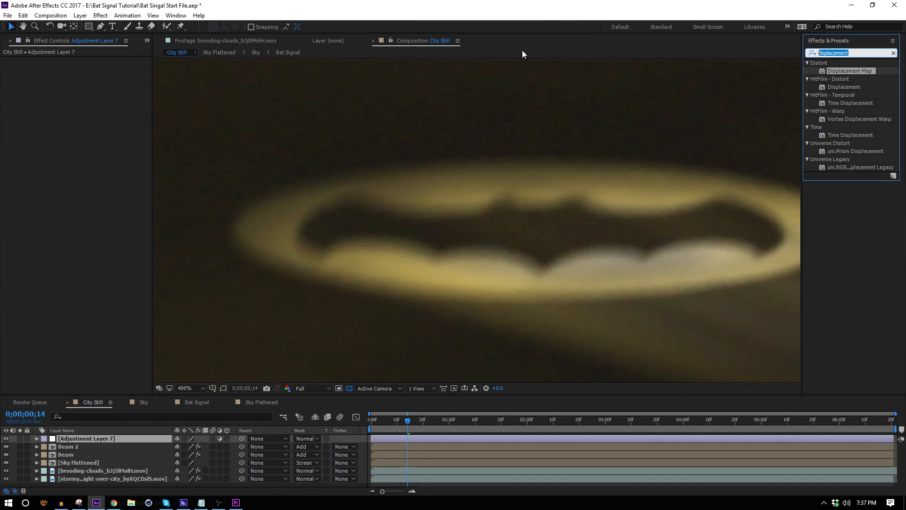
pyautogui.write('glow')
pyautogui.moveTo(843, 183); pyautogui.dragTo(422, 230)
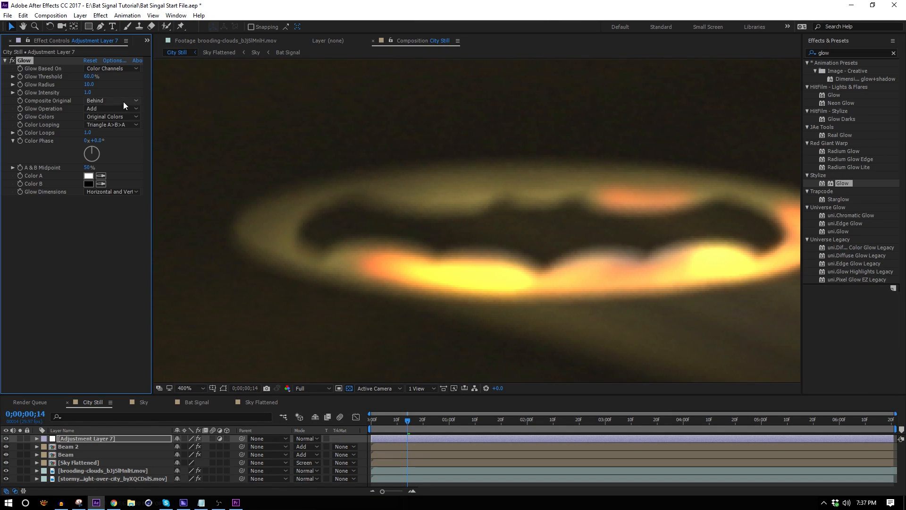
# Step: Set the Glow on Adjustment Layer 7 to the Screen operation with a 55.7% threshold and a radius of 45
pyautogui.click(95, 111)
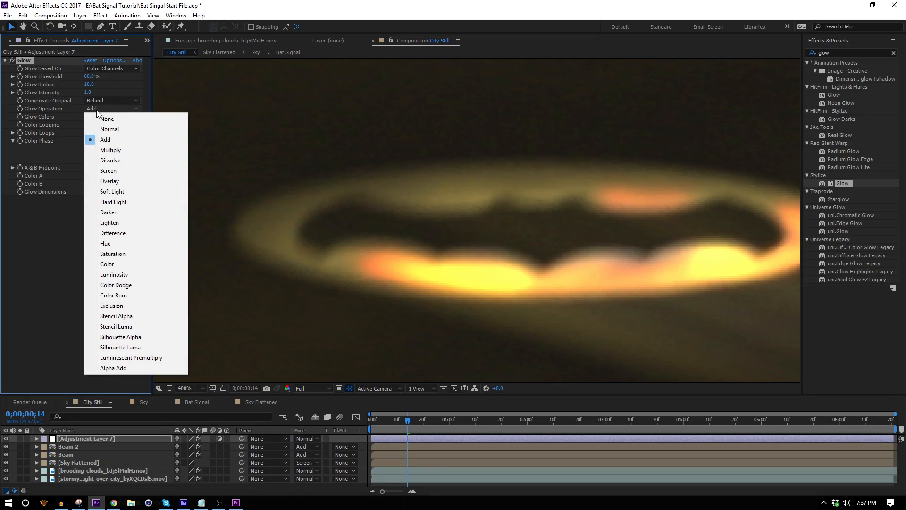
pyautogui.click(123, 171)
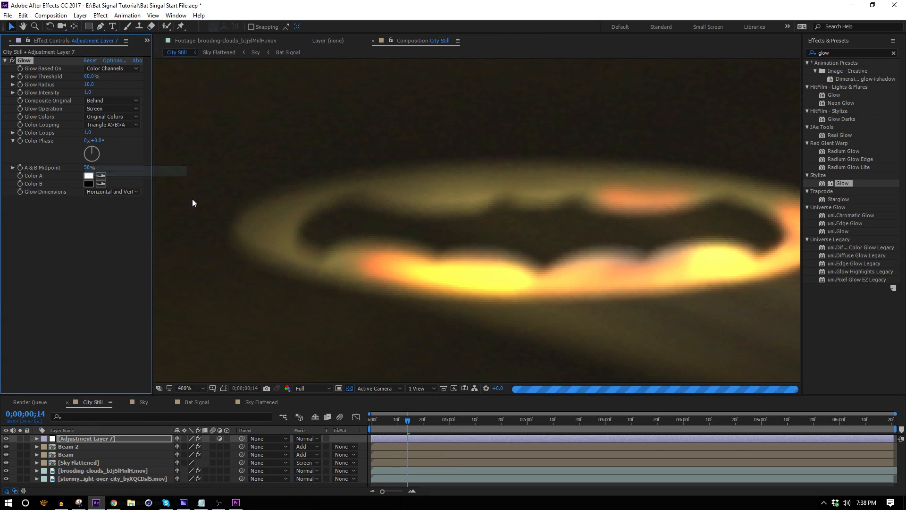
pyautogui.press('h')
pyautogui.moveTo(600, 283); pyautogui.dragTo(556, 288)
pyautogui.press('v')
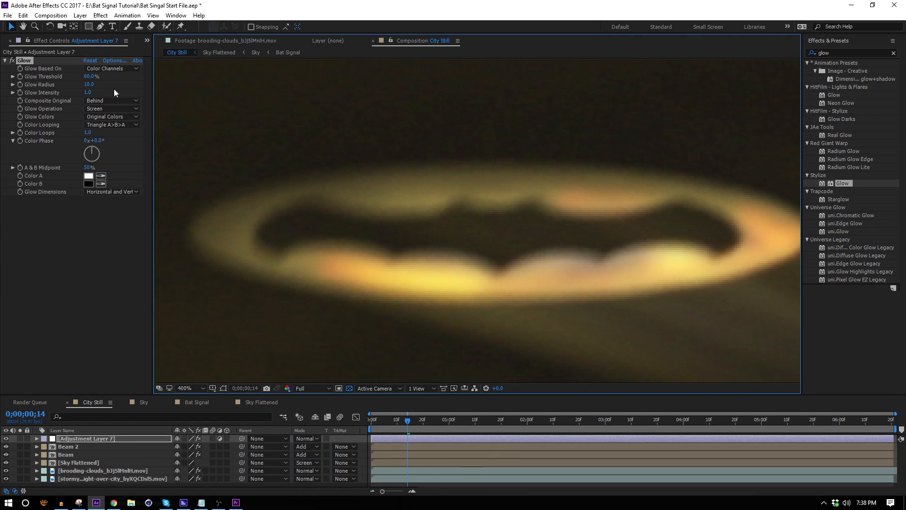
pyautogui.moveTo(91, 78); pyautogui.dragTo(85, 76)
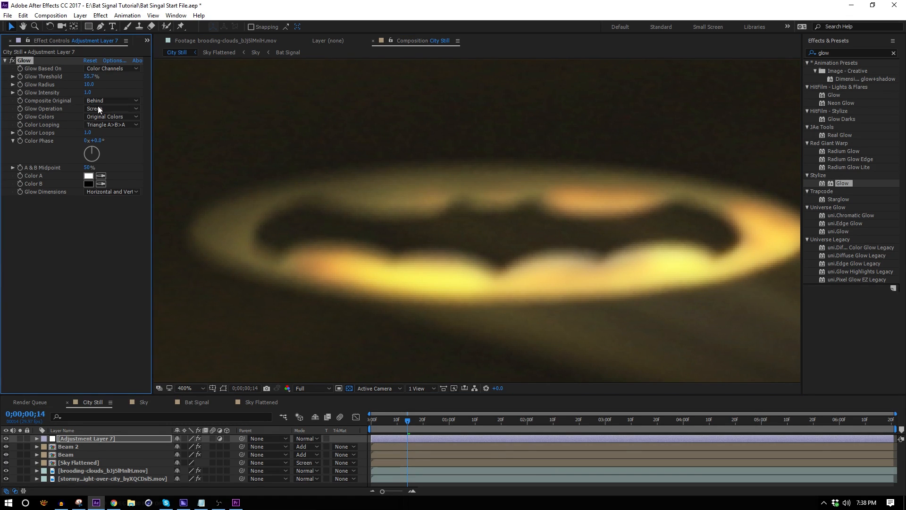
pyautogui.moveTo(92, 85); pyautogui.dragTo(108, 86)
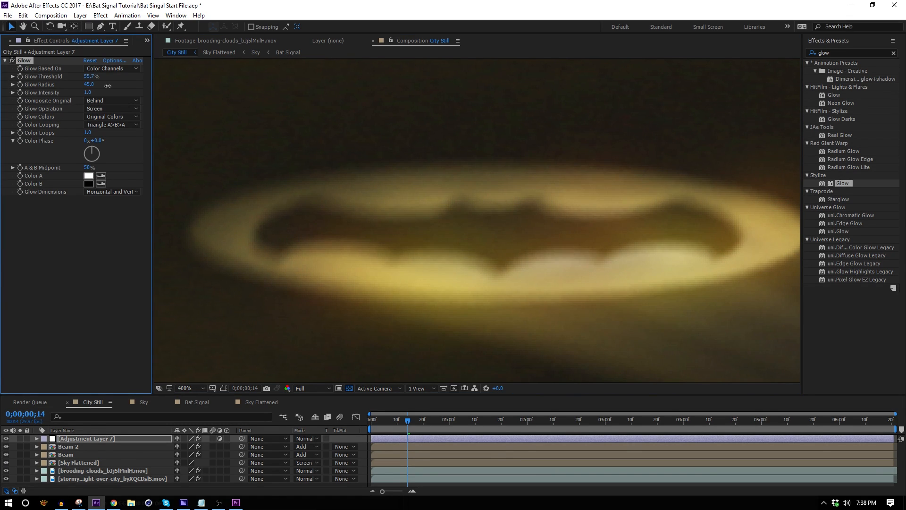
# Step: Duplicate the Glow effect and set the copy to a 74.1% threshold, radius 253 and intensity 4.8
pyautogui.click(30, 58)
pyautogui.hotkey('ctrl', 'd')
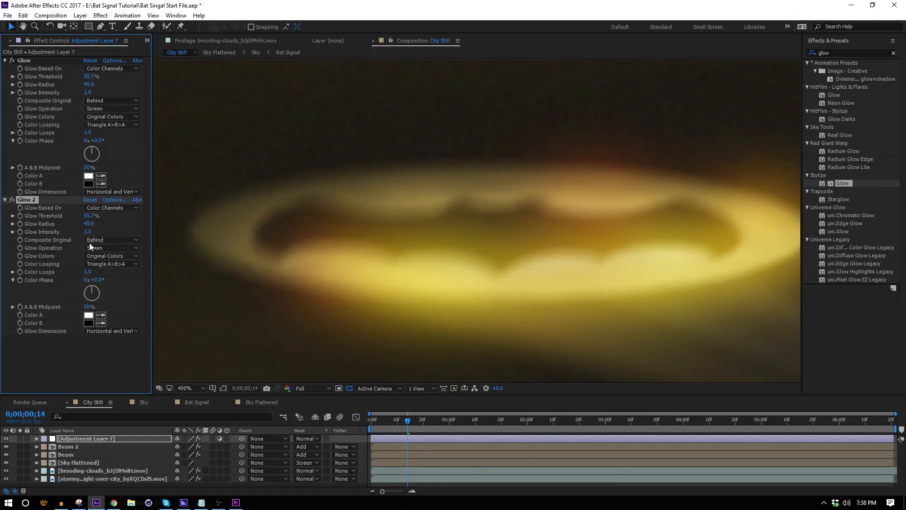
pyautogui.moveTo(96, 215); pyautogui.dragTo(111, 217)
pyautogui.moveTo(89, 232); pyautogui.dragTo(214, 242)
pyautogui.moveTo(89, 223); pyautogui.dragTo(221, 246)
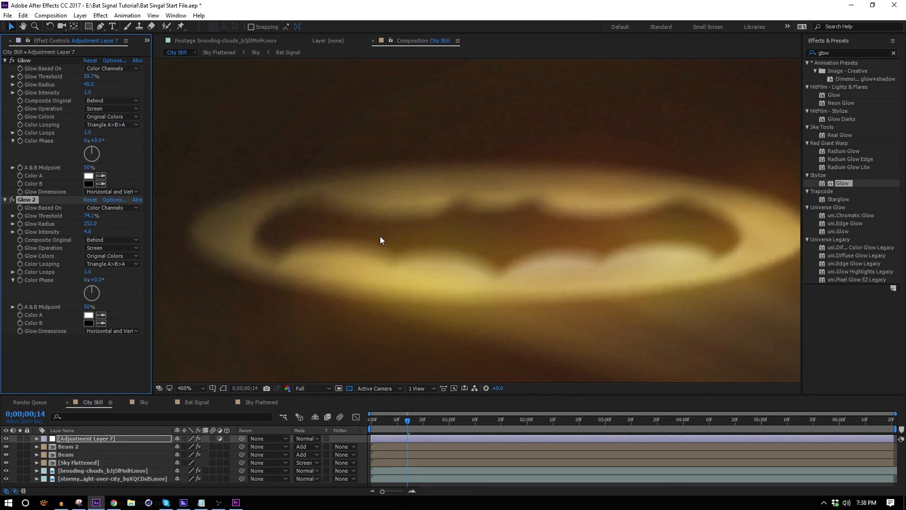
# Step: Compare the whole City Still frame with and without the glow of Adjustment Layer 7
pyautogui.press(',')
pyautogui.press(',')
pyautogui.press(',')
pyautogui.press(',')
pyautogui.press(',')
pyautogui.press(',')
pyautogui.moveTo(401, 291); pyautogui.dragTo(374, 259)
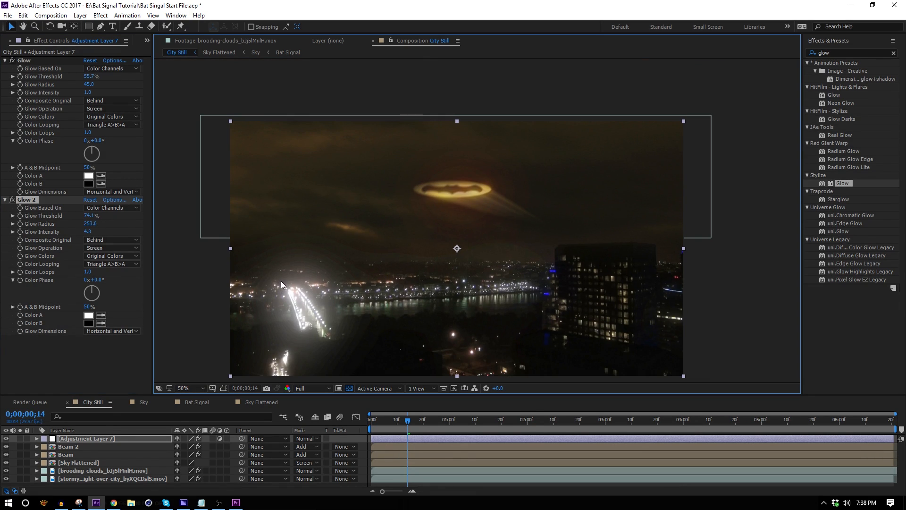
pyautogui.click(6, 439)
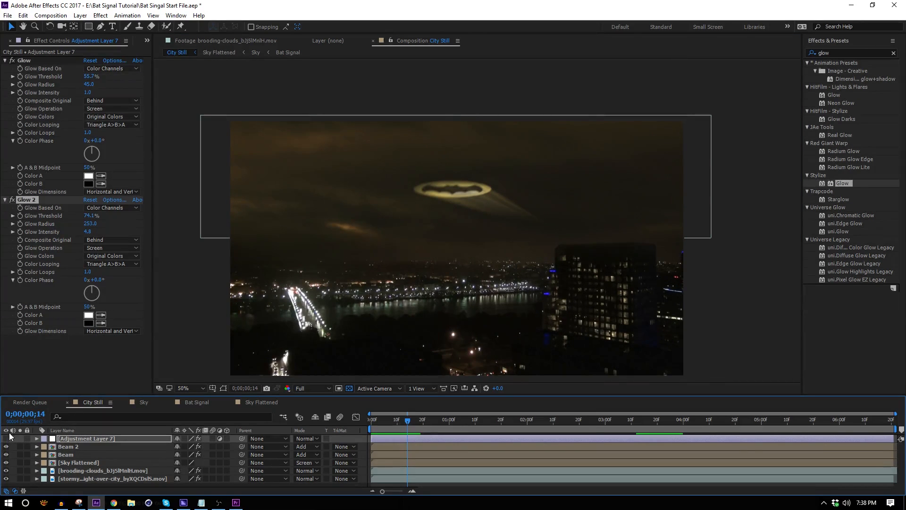
pyautogui.click(6, 438)
# Step: Limit Adjustment Layer 7 to the sky with a rectangular mask feathered 215 pixels, its lower edge raised slightly, and preview the result
pyautogui.moveTo(179, 92); pyautogui.dragTo(696, 246)
pyautogui.press('f')
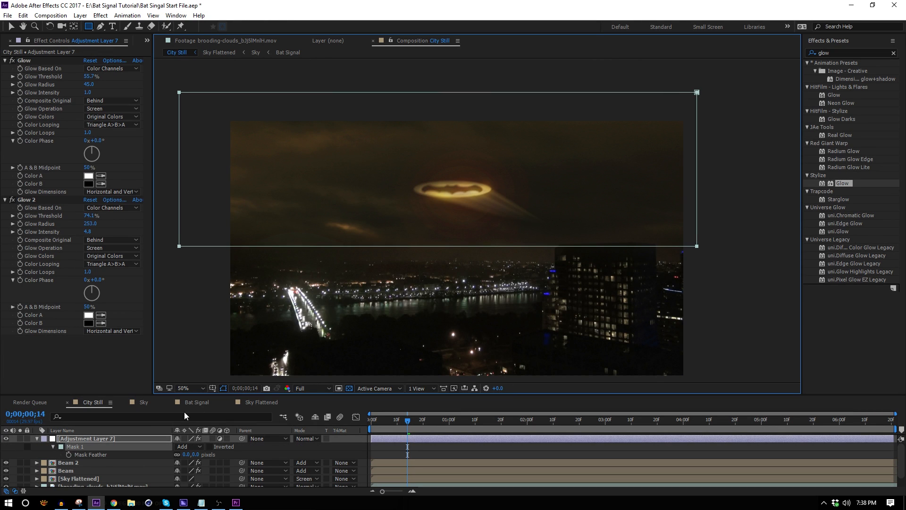
pyautogui.moveTo(196, 454); pyautogui.dragTo(297, 455)
pyautogui.press('v')
pyautogui.moveTo(466, 246); pyautogui.dragTo(467, 239)
pyautogui.scroll(1, 568, 242)
pyautogui.moveTo(544, 221); pyautogui.dragTo(515, 225)
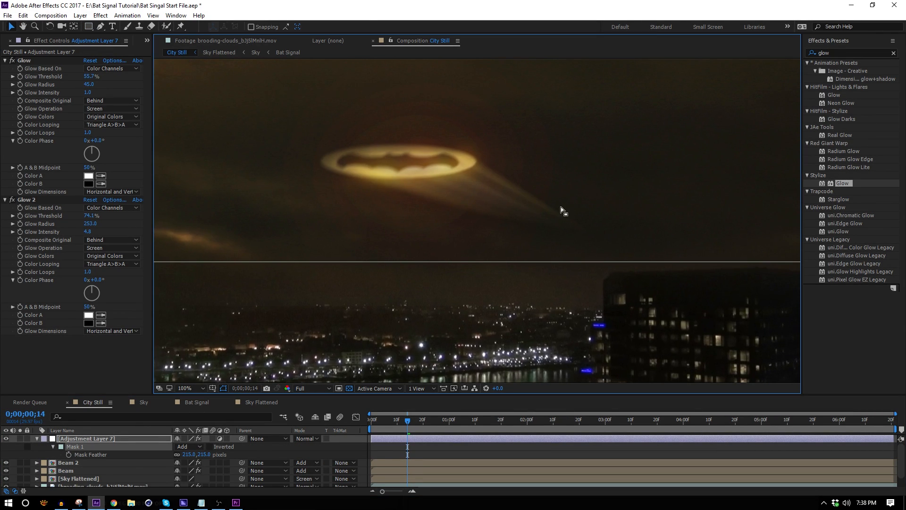
pyautogui.press('space')
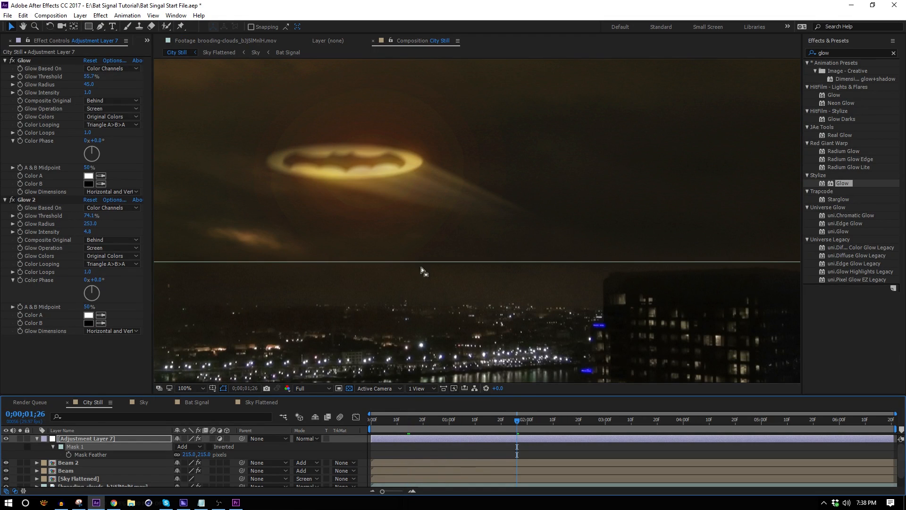
pyautogui.click(44, 439)
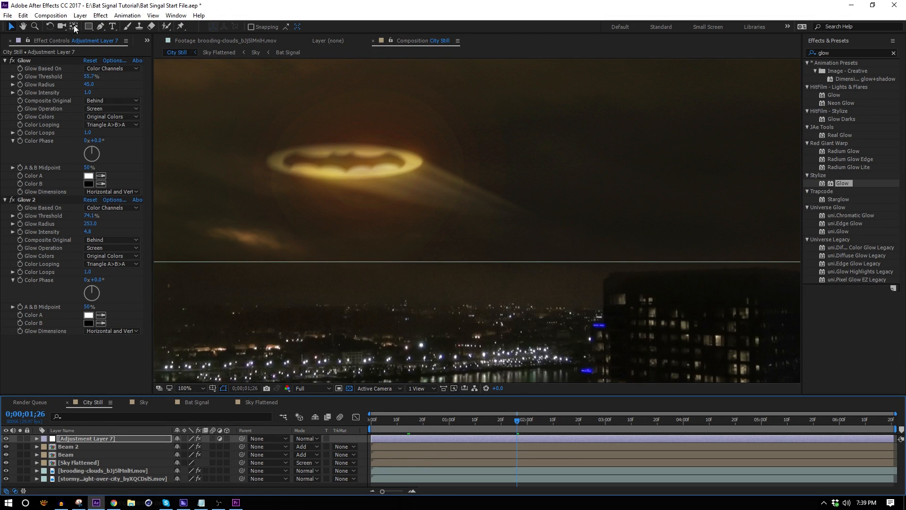
# Step: Create a new black solid at the top of City Still
pyautogui.click(80, 15)
pyautogui.moveTo(189, 26)
pyautogui.click(296, 36)
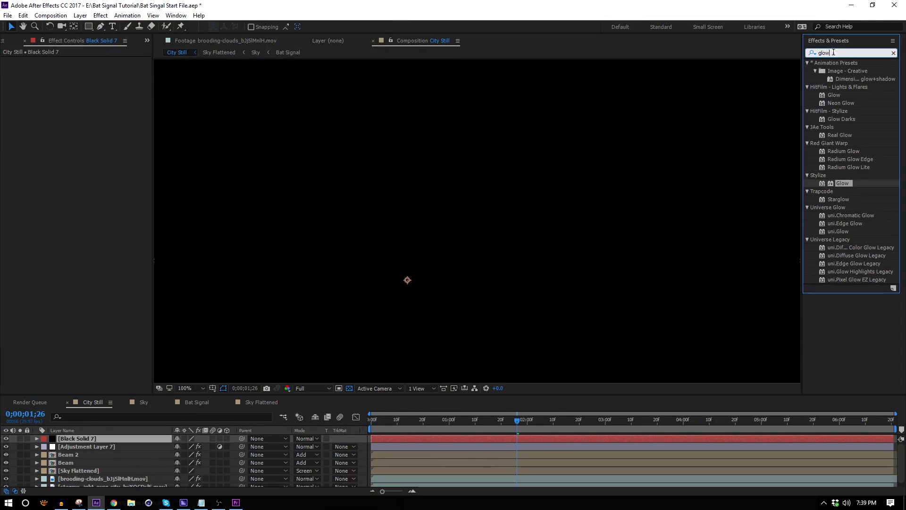
# Step: Apply uni.Knoll Light Factory EZ to the solid with the Blimp Flare preset, brightness 76 and scale 0.2, and blend the layer in Add mode
pyautogui.write('kn')
pyautogui.moveTo(858, 103); pyautogui.dragTo(553, 169)
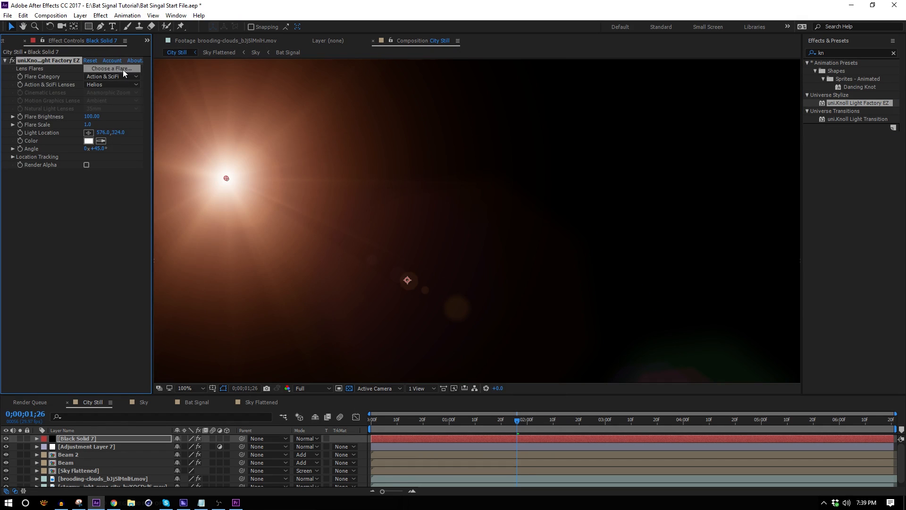
pyautogui.click(122, 69)
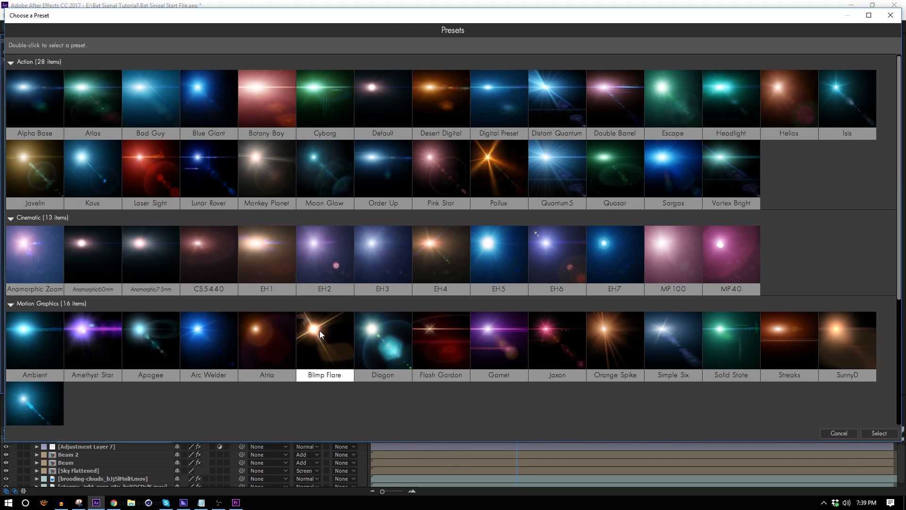
pyautogui.click(873, 437)
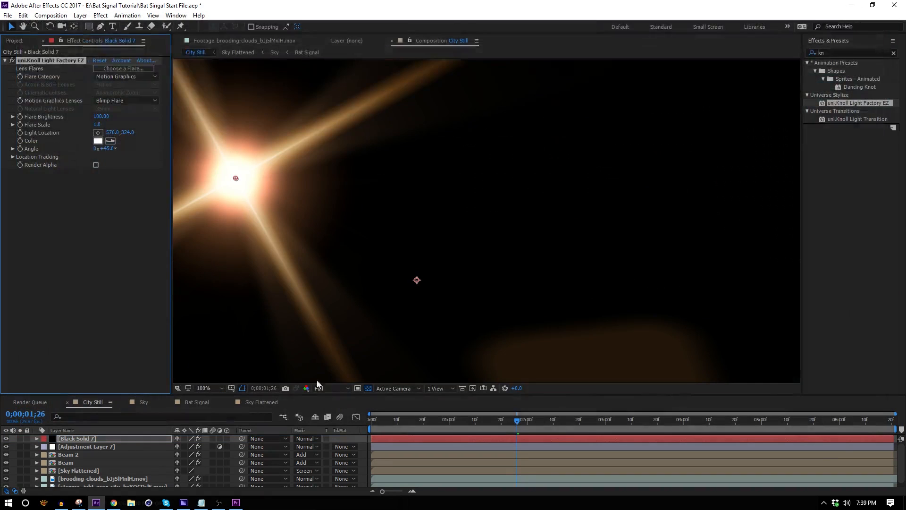
pyautogui.click(98, 190)
pyautogui.hotkey('ctrl', 'z')
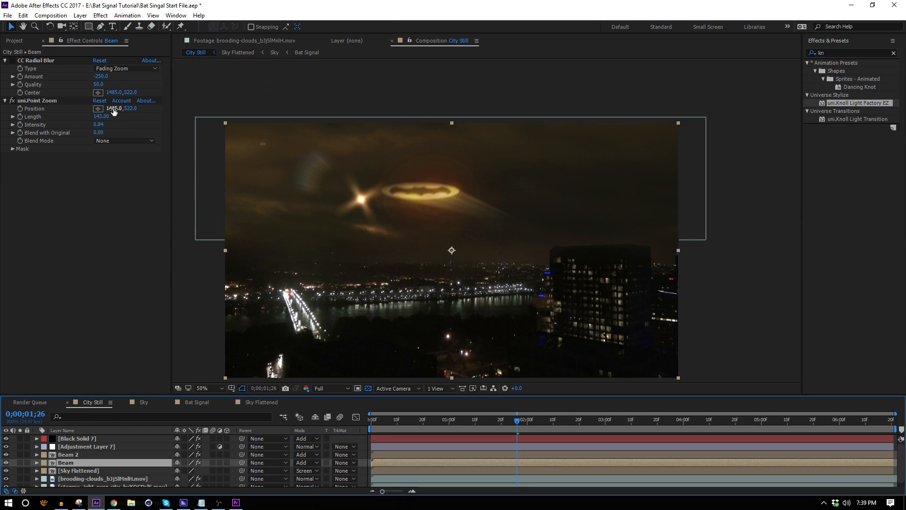
# Step: Set the flare's Light Location to 1485, 522, copied from the Beam layer's Point Zoom position
pyautogui.click(113, 109)
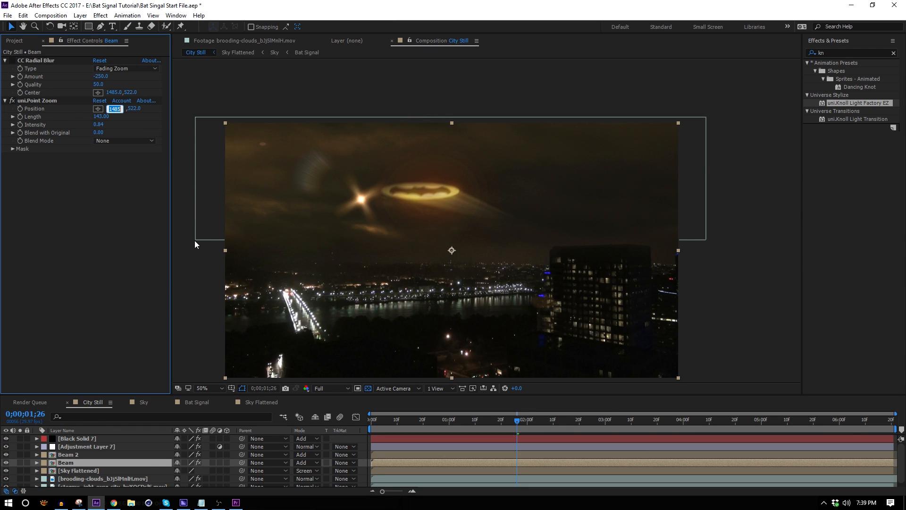
pyautogui.click(98, 439)
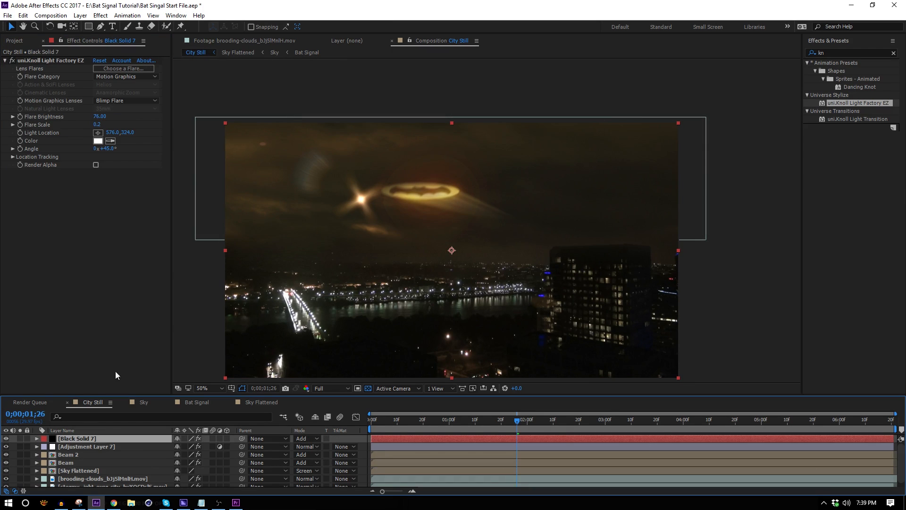
pyautogui.click(113, 133)
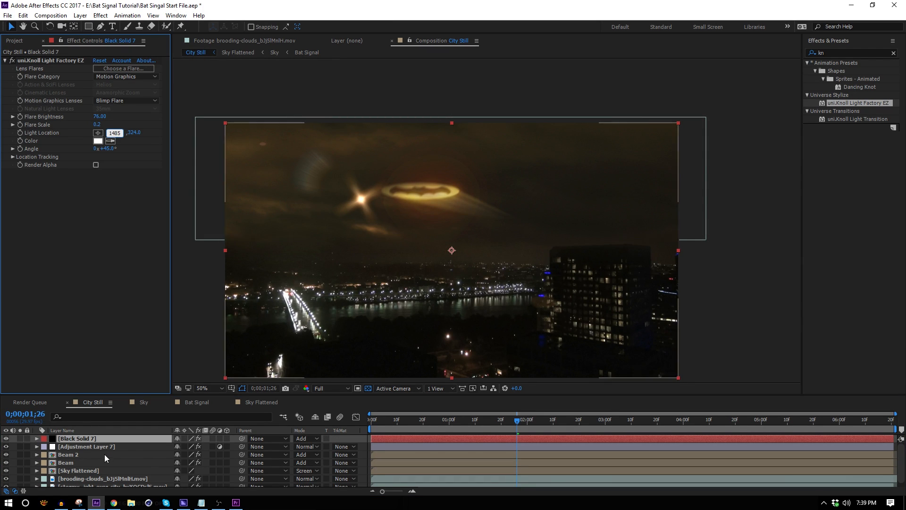
pyautogui.click(91, 461)
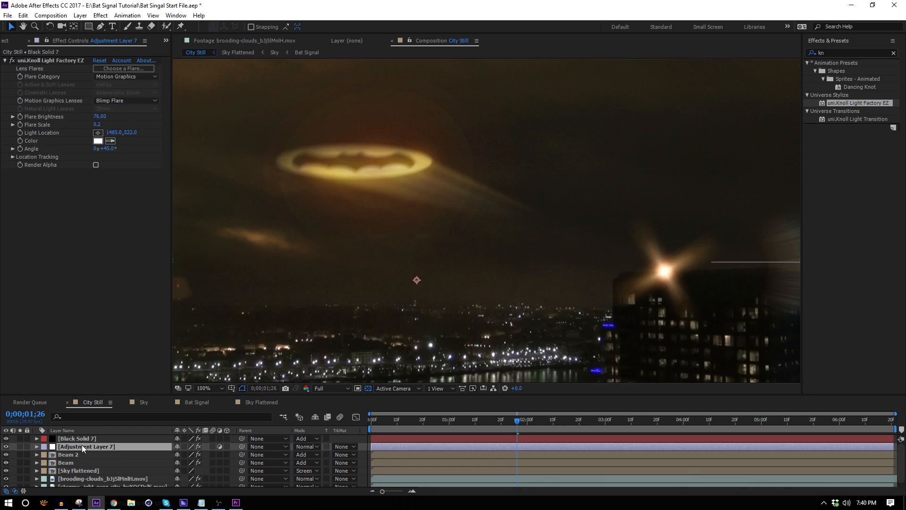
pyautogui.press(',')
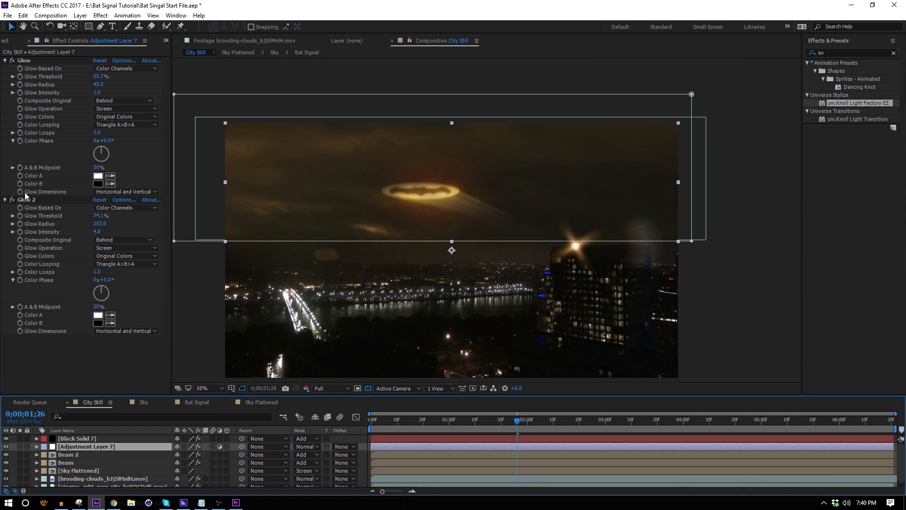
pyautogui.click(84, 441)
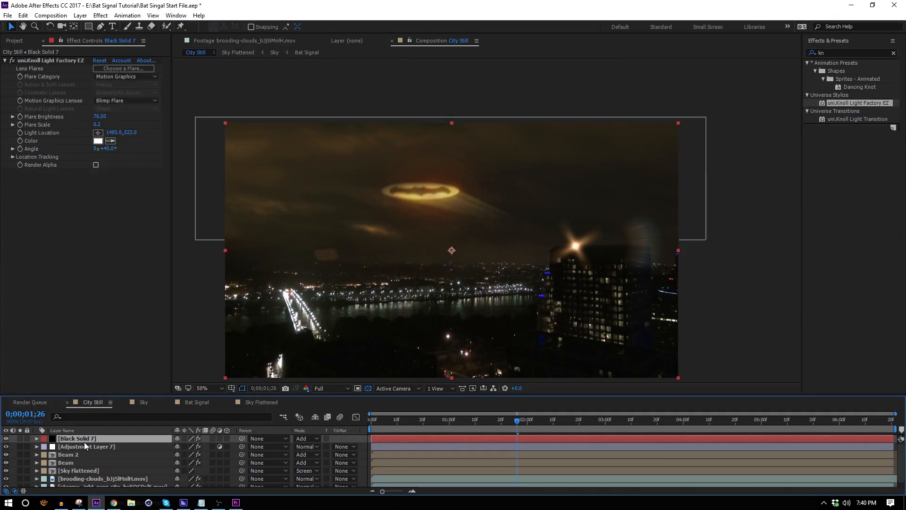
# Step: Replace the Knoll flare on Black Solid 7 with Optical Flares and place it on the rooftop at about 1484, 512
pyautogui.click(45, 61)
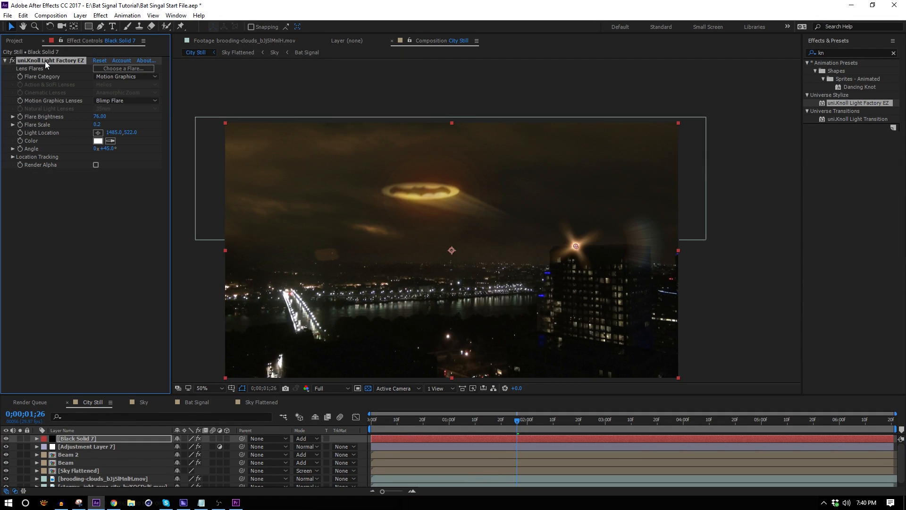
pyautogui.press('Delete')
pyautogui.moveTo(844, 87); pyautogui.dragTo(92, 443)
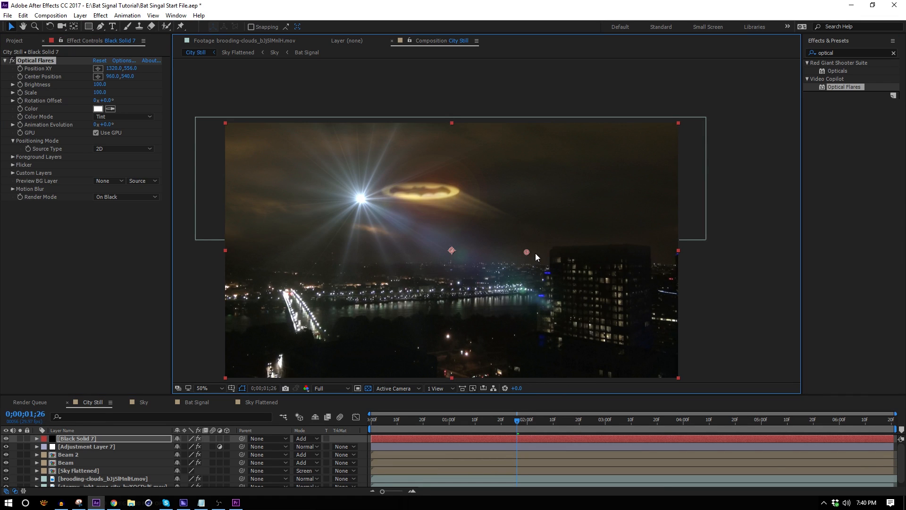
pyautogui.moveTo(564, 248); pyautogui.dragTo(565, 247)
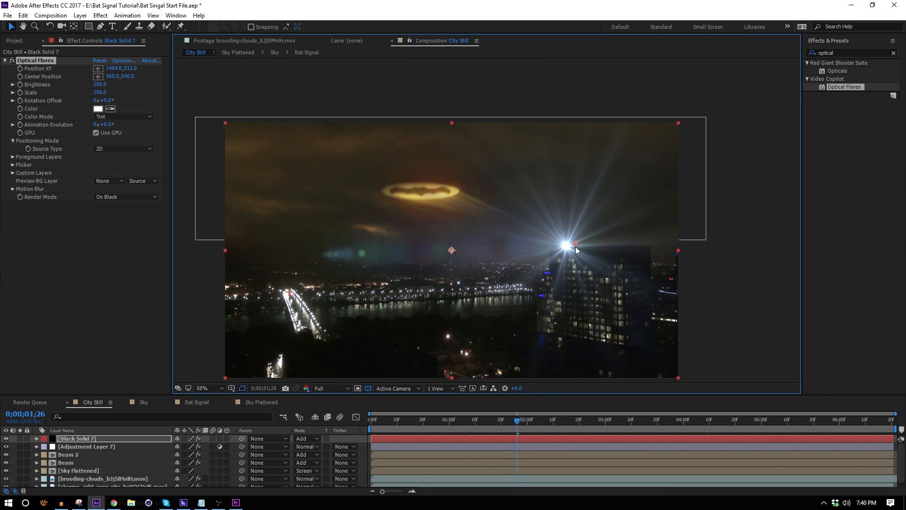
# Step: Replace Optical Flares on Black Solid 7 with the built-in Lens Flare effect
pyautogui.click(862, 54)
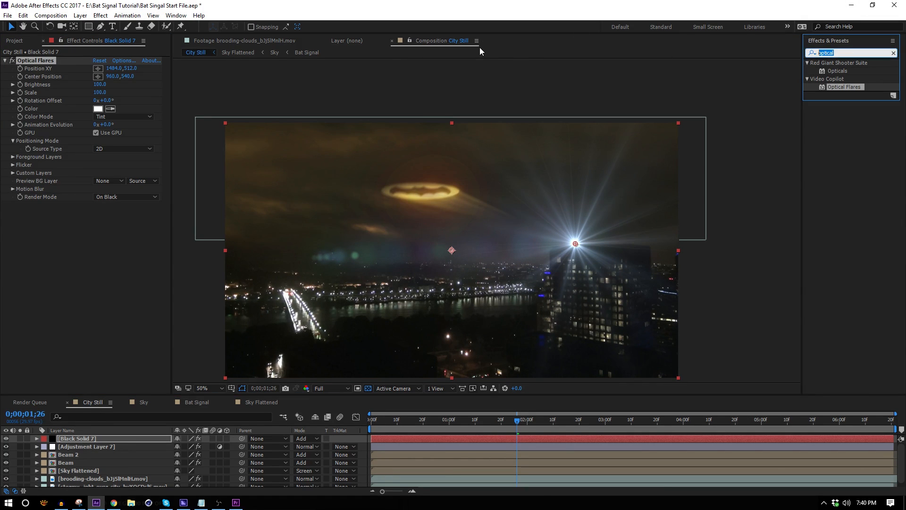
pyautogui.write('lens f')
pyautogui.moveTo(841, 71); pyautogui.dragTo(85, 255)
pyautogui.press('Delete')
# Step: Set the Lens Flare to 105mm Prime at 10% brightness and center it on the rooftop at about 1452, 520
pyautogui.click(127, 84)
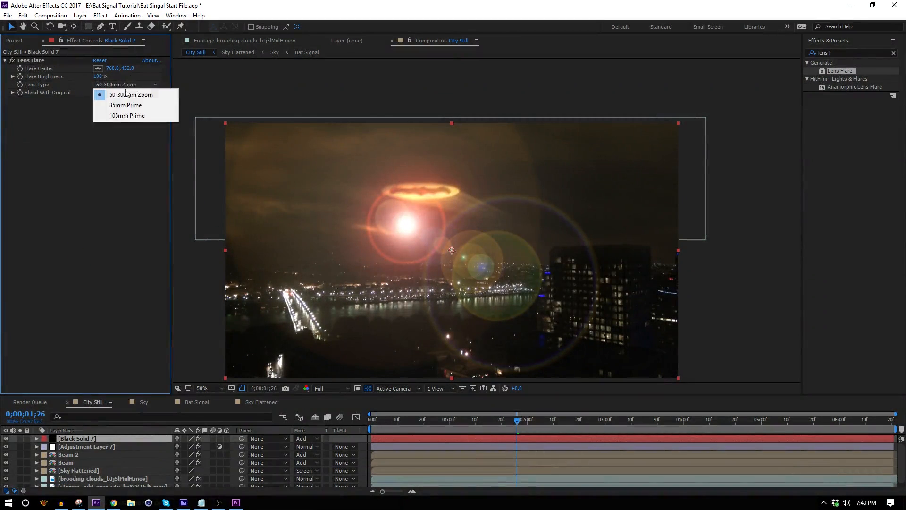
pyautogui.click(113, 106)
pyautogui.click(97, 84)
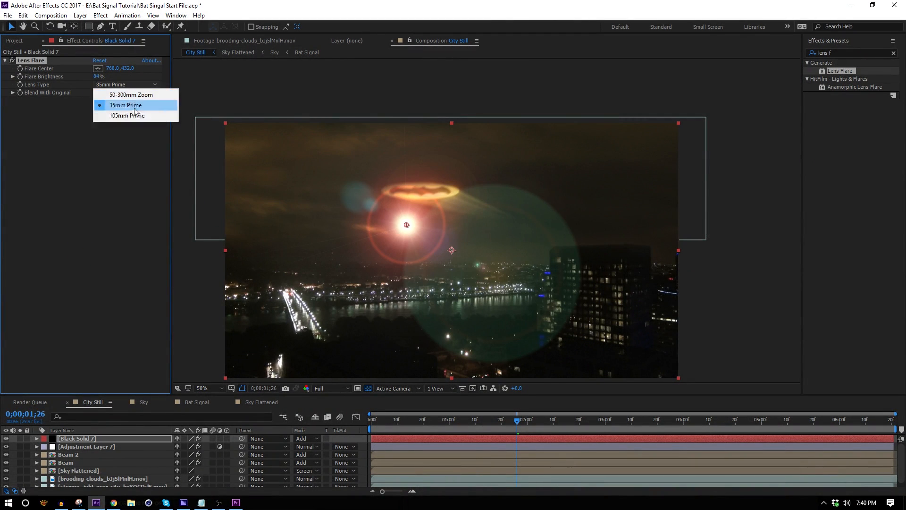
pyautogui.click(137, 115)
pyautogui.moveTo(98, 77); pyautogui.dragTo(71, 77)
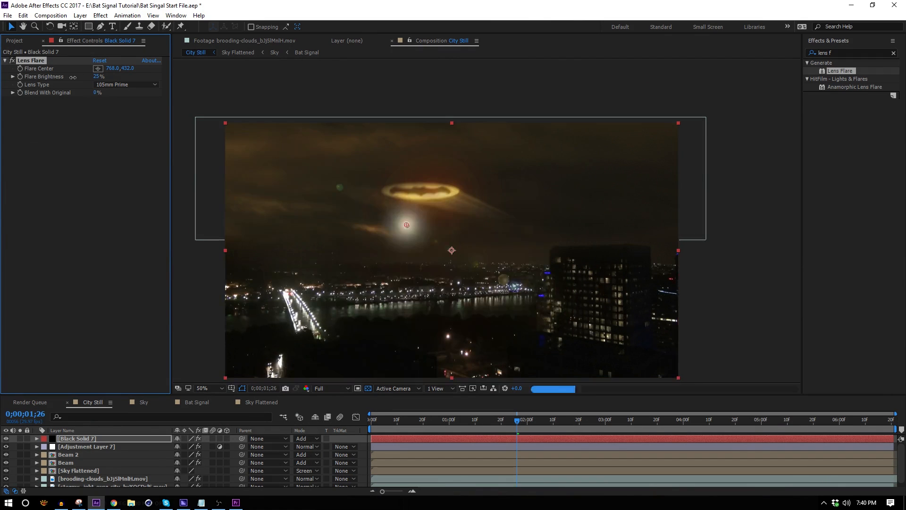
pyautogui.moveTo(411, 223); pyautogui.dragTo(567, 244)
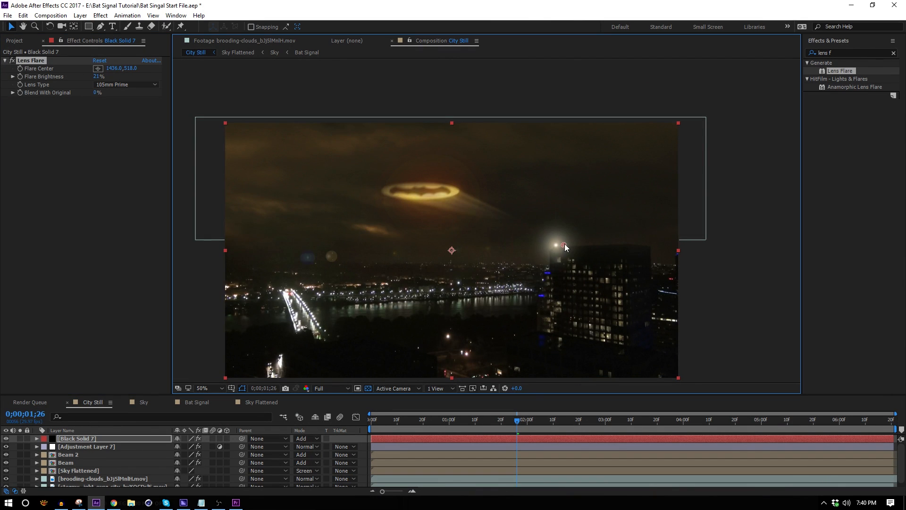
pyautogui.scroll(1, 566, 244)
pyautogui.moveTo(98, 77); pyautogui.dragTo(93, 77)
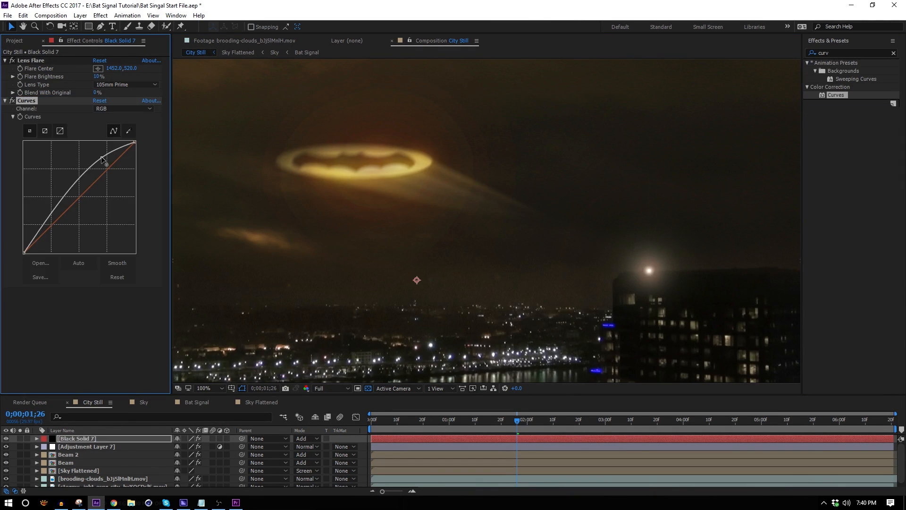
# Step: Add Curves to Black Solid 7 and shape the RGB curve with raised highlights and a shadow point near the diagonal
pyautogui.moveTo(101, 157); pyautogui.dragTo(102, 157)
pyautogui.click(52, 224)
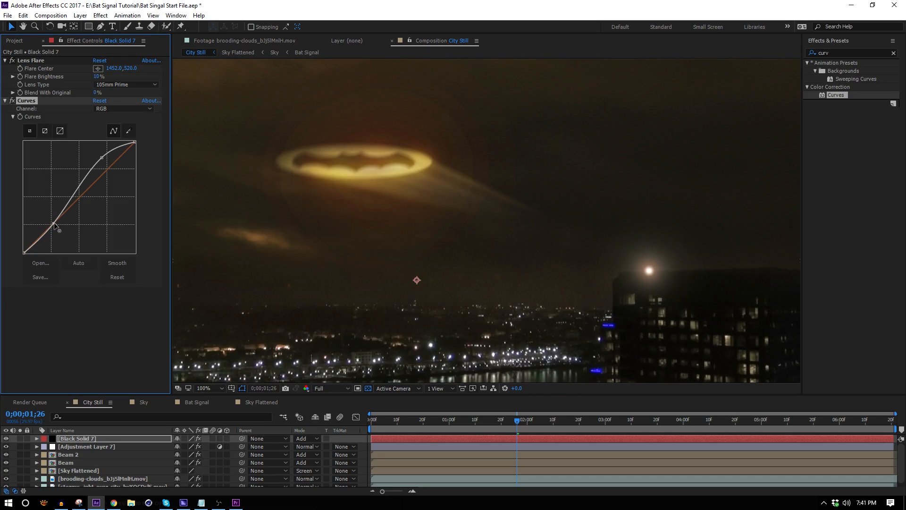
pyautogui.moveTo(54, 223); pyautogui.dragTo(55, 220)
pyautogui.scroll(-1, 585, 252)
pyautogui.press('.')
# Step: Copy the Tritone effect from the Circle layer in the Bat Signal comp onto Black Solid 7 in City Still
pyautogui.click(196, 404)
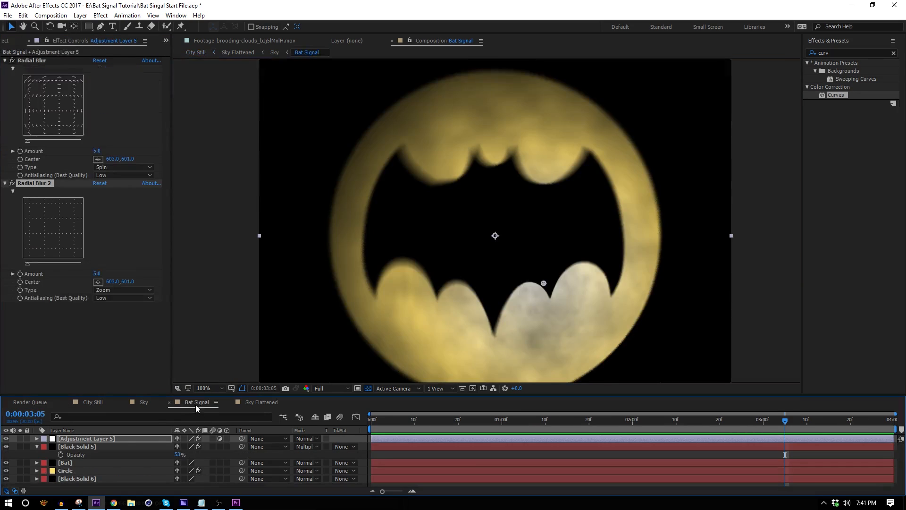
pyautogui.click(66, 478)
pyautogui.click(71, 471)
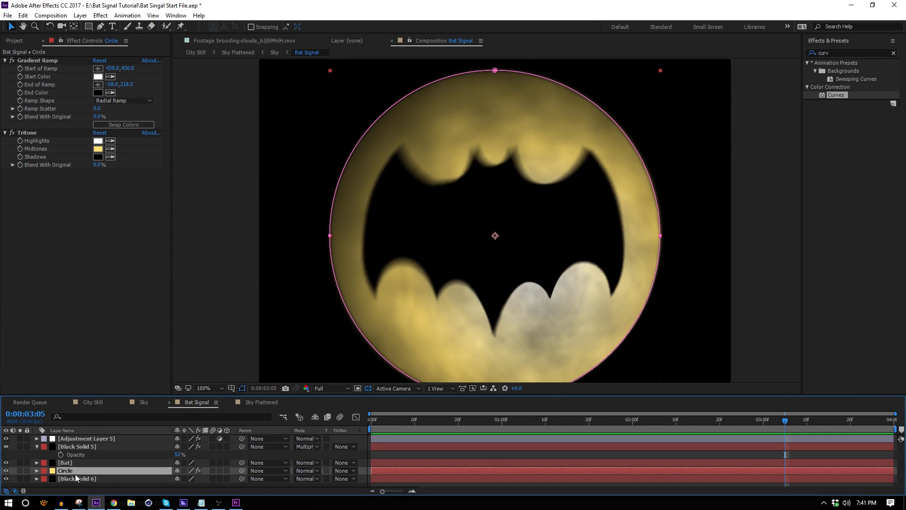
pyautogui.click(33, 133)
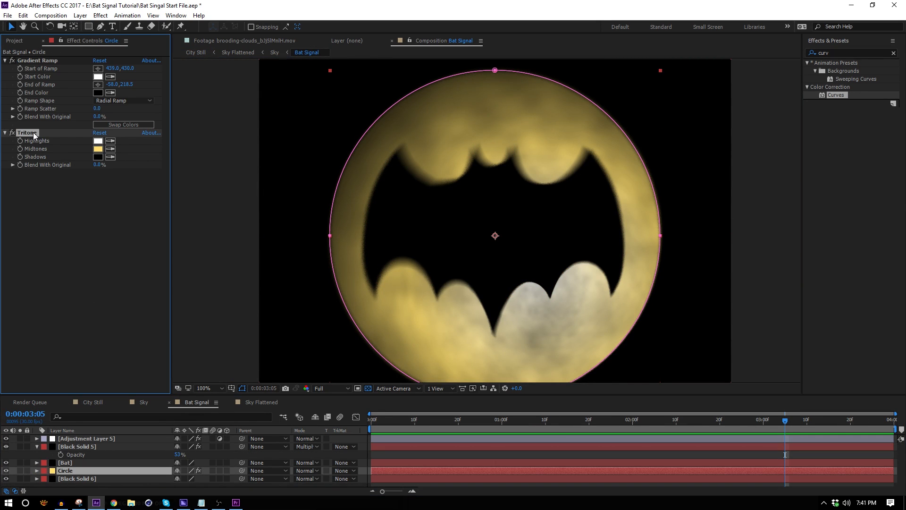
pyautogui.click(93, 402)
pyautogui.click(82, 439)
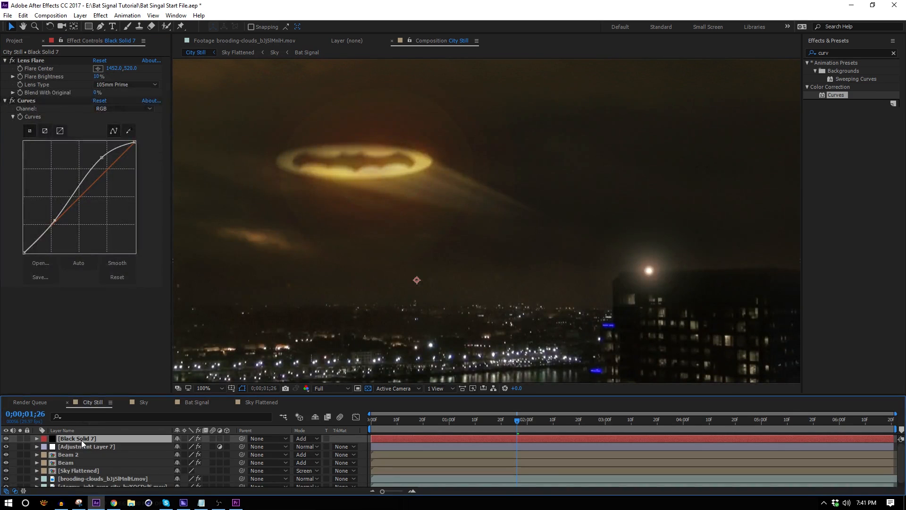
pyautogui.hotkey('ctrl', 'v')
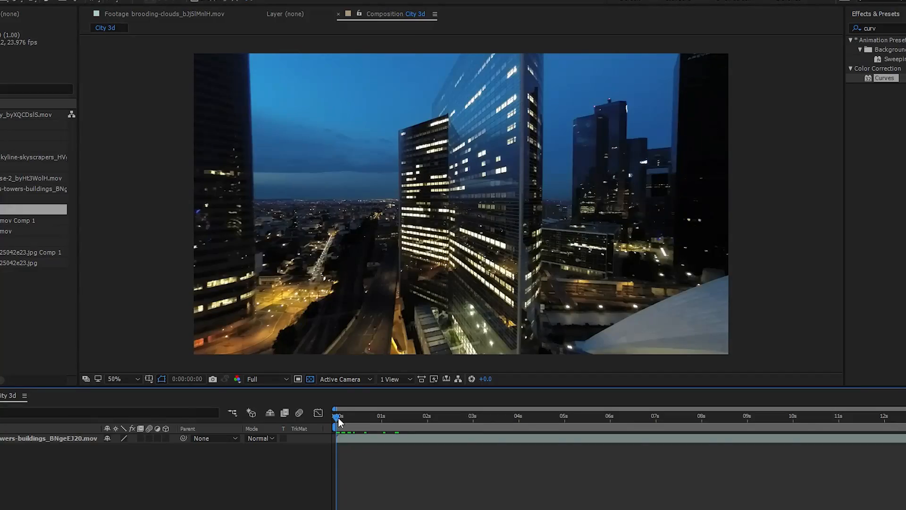
# Step: Examine the City 3d aerial footage at several times, including close-ups of the tower's windows and reflections
pyautogui.moveTo(338, 418); pyautogui.dragTo(752, 435)
pyautogui.click(397, 301)
pyautogui.scroll(5, 290, 173)
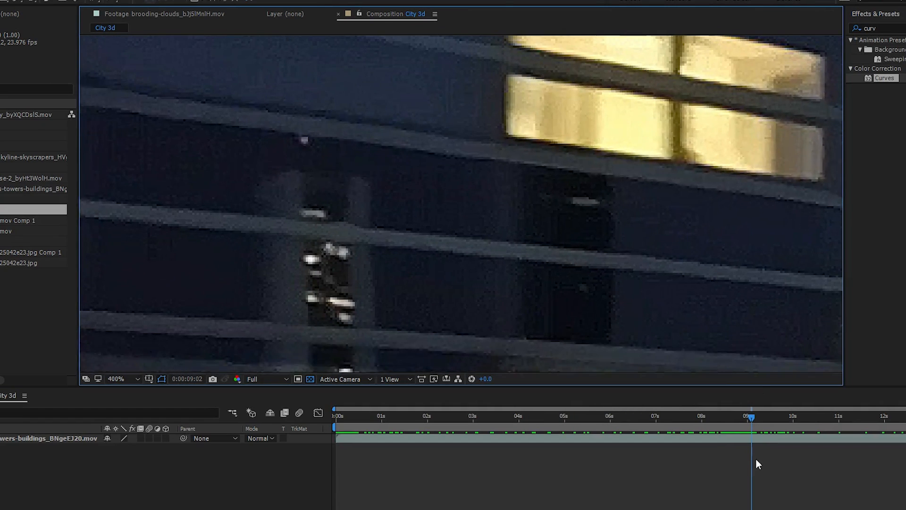
pyautogui.moveTo(744, 423); pyautogui.dragTo(804, 439)
pyautogui.scroll(-4, 560, 270)
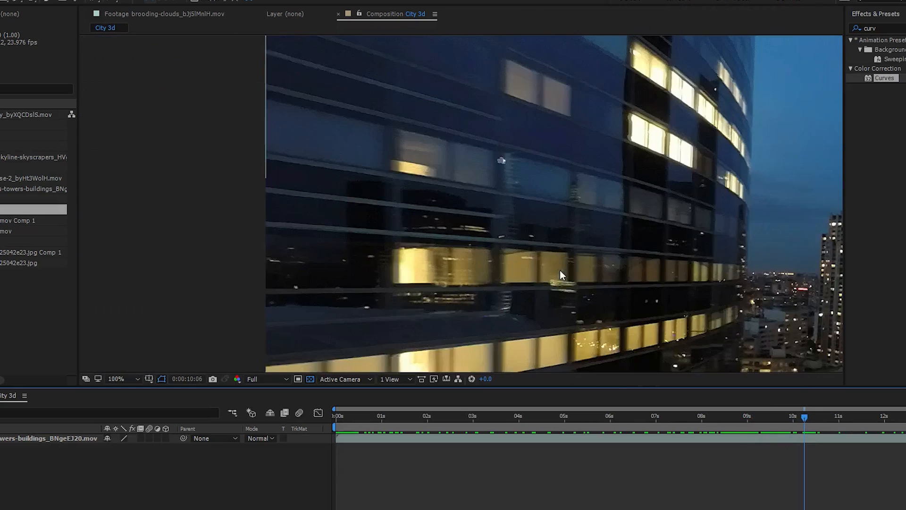
pyautogui.moveTo(611, 290); pyautogui.dragTo(425, 205)
pyautogui.scroll(-1, 425, 204)
pyautogui.moveTo(759, 422); pyautogui.dragTo(696, 417)
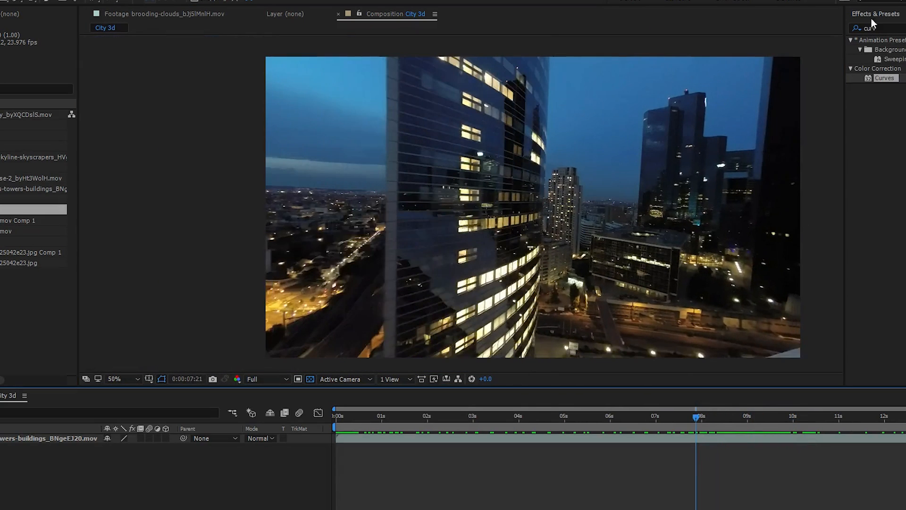
# Step: Find the 3D Camera Tracker effect and apply it to the city skyline footage in City 3d
pyautogui.click(883, 28)
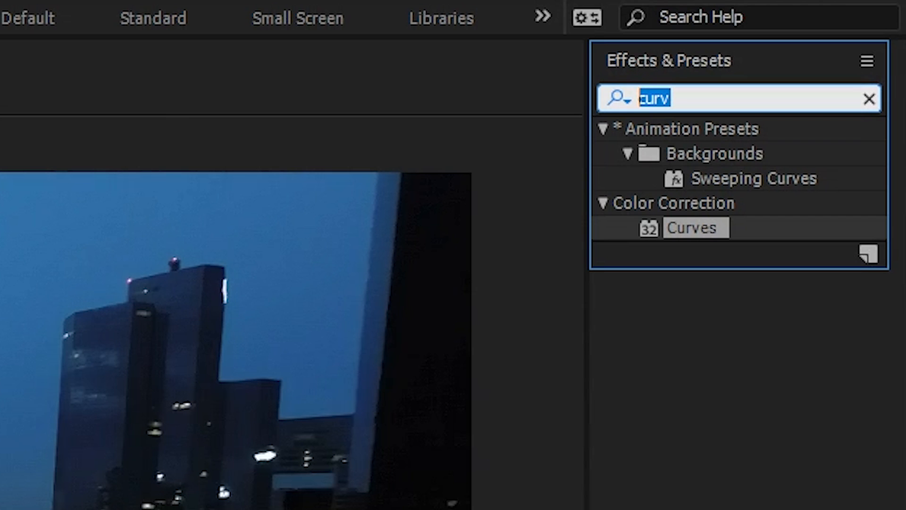
pyautogui.write('3d ca')
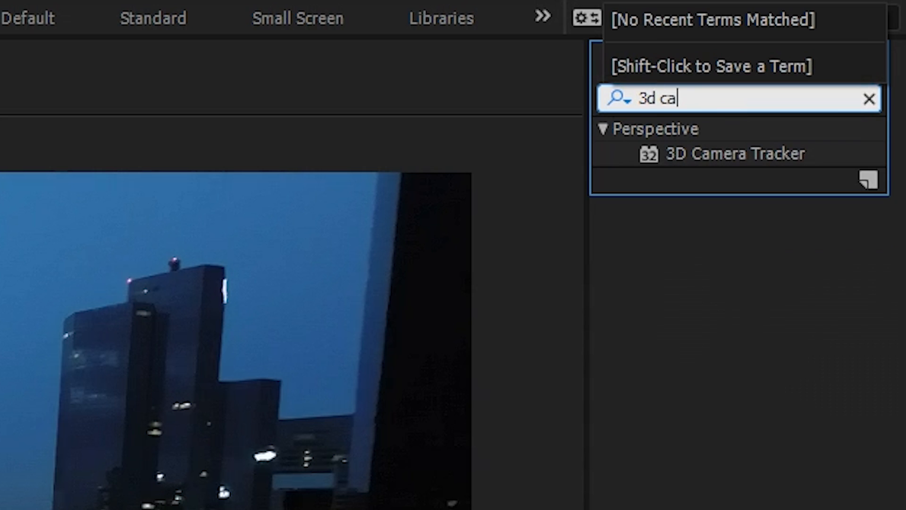
pyautogui.moveTo(728, 165); pyautogui.dragTo(645, 107)
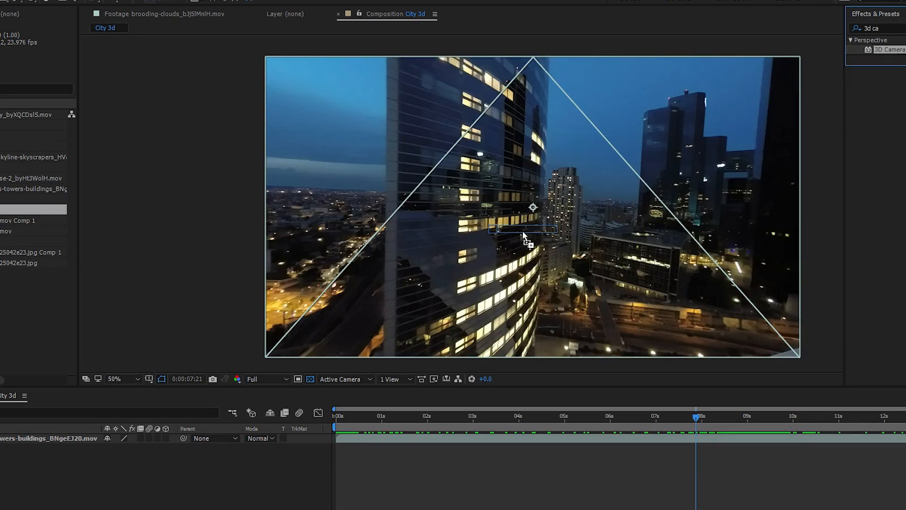
pyautogui.moveTo(523, 233); pyautogui.dragTo(522, 231)
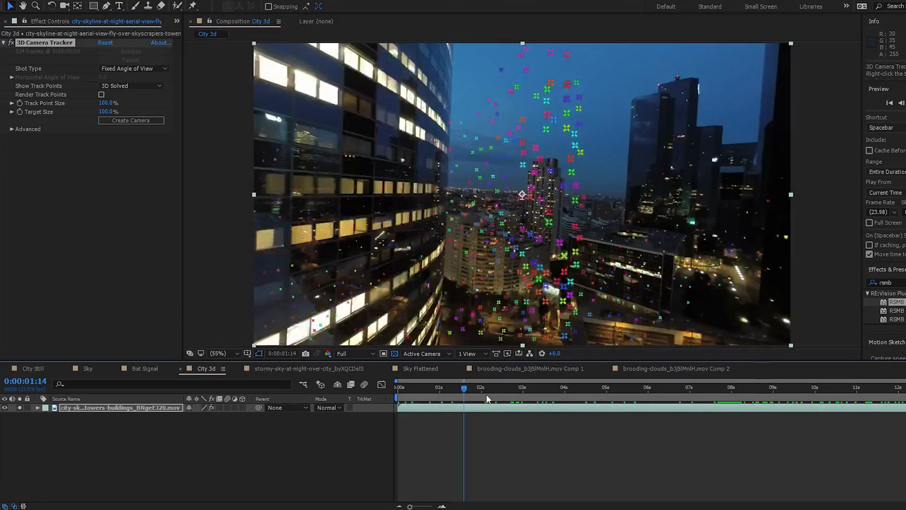
# Step: At 0:00:13:11, create a null and camera from the track point just beside the distant high-rise's roof
pyautogui.moveTo(486, 394); pyautogui.dragTo(905, 409)
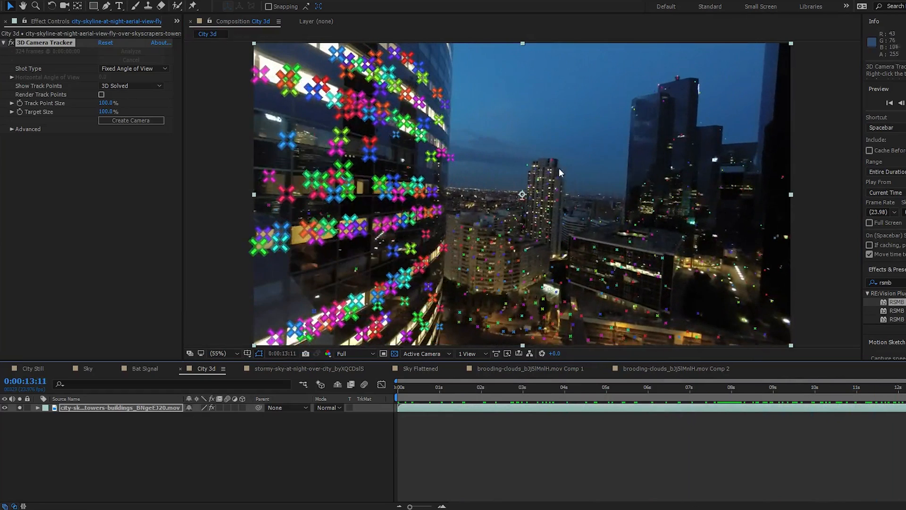
pyautogui.scroll(2, 520, 174)
pyautogui.scroll(4, 498, 156)
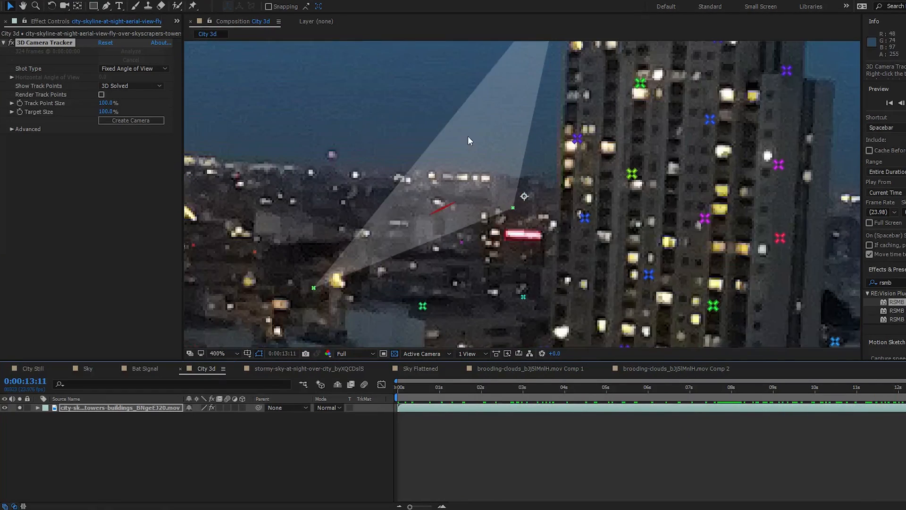
pyautogui.scroll(-2, 522, 157)
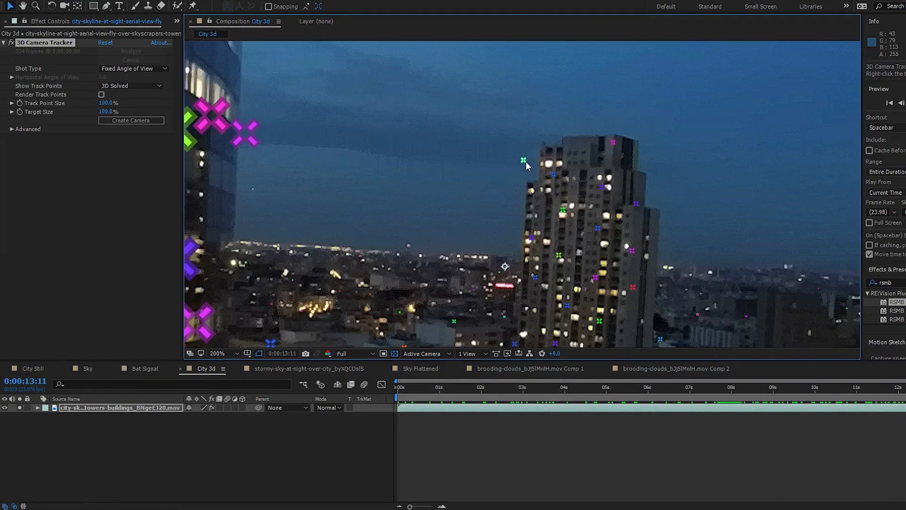
pyautogui.scroll(-2, 521, 146)
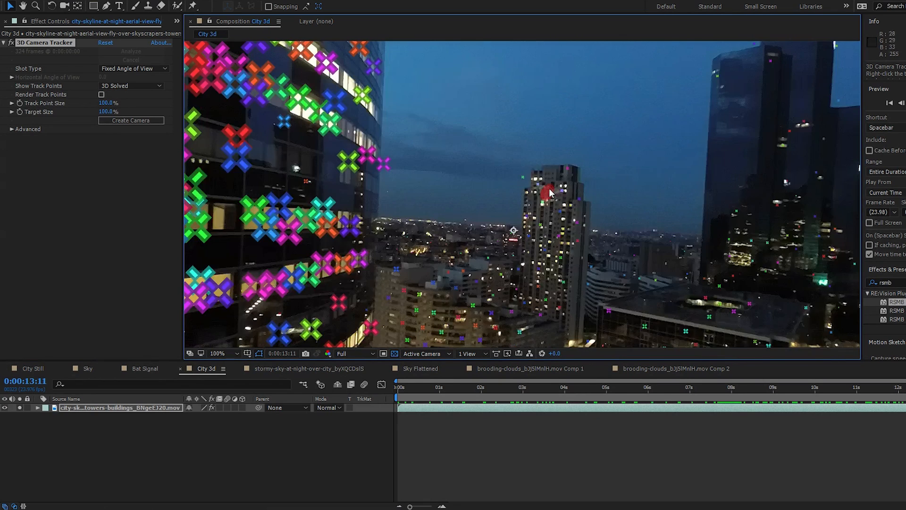
pyautogui.scroll(4, 522, 173)
pyautogui.rightClick(526, 127)
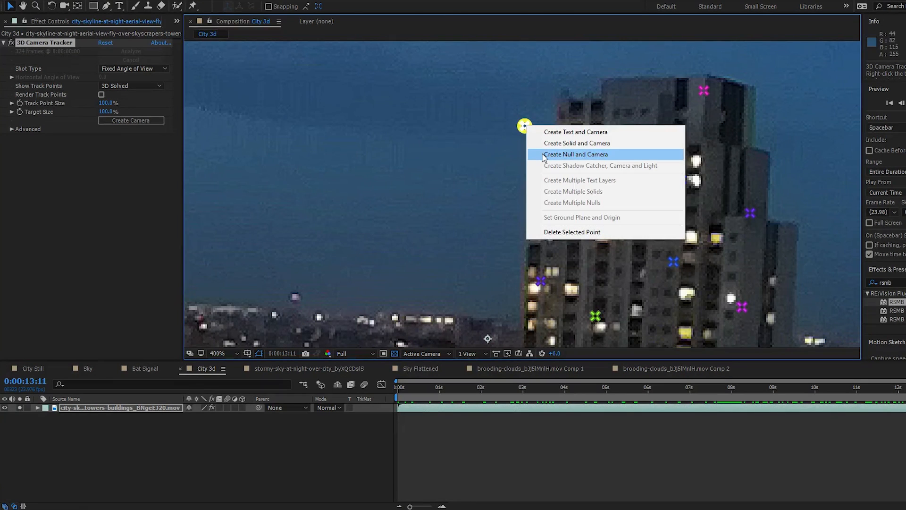
pyautogui.click(544, 155)
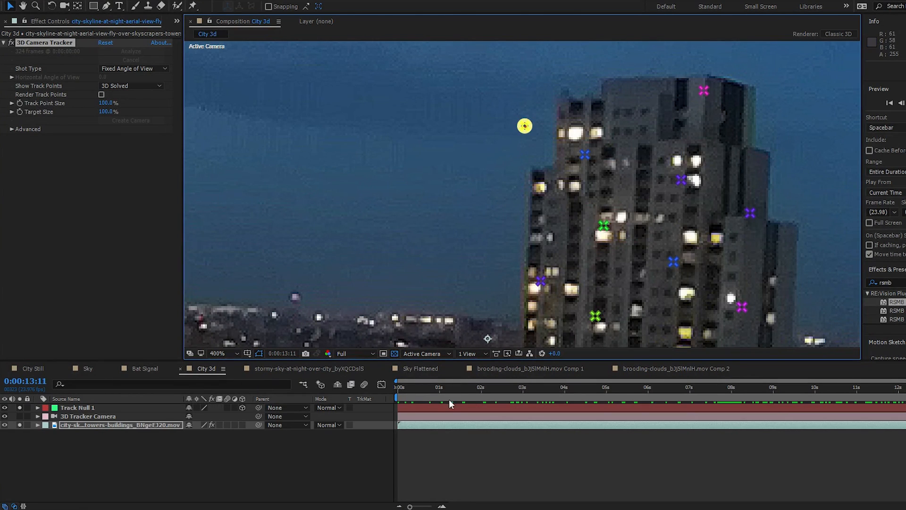
pyautogui.click(492, 441)
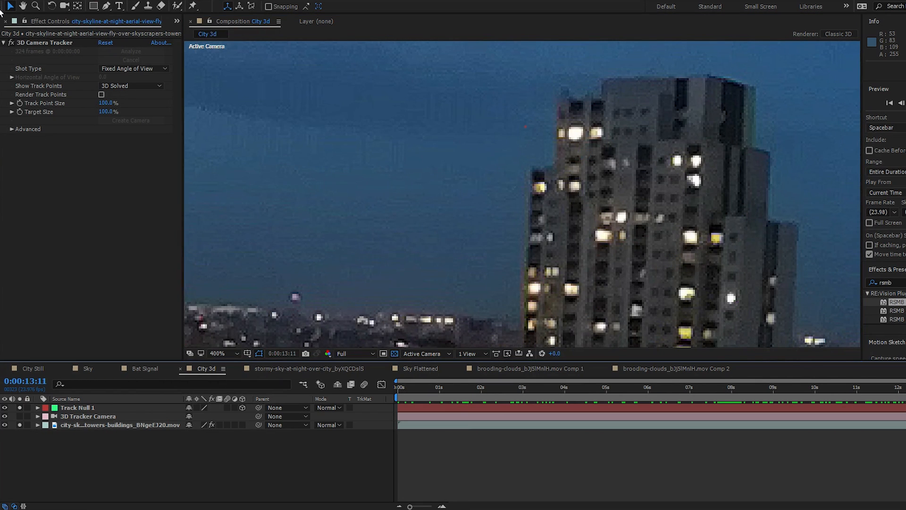
# Step: Add the Sky comp to City 3d directly above the Track Null 1 layer
pyautogui.moveTo(184, 81); pyautogui.dragTo(235, 81)
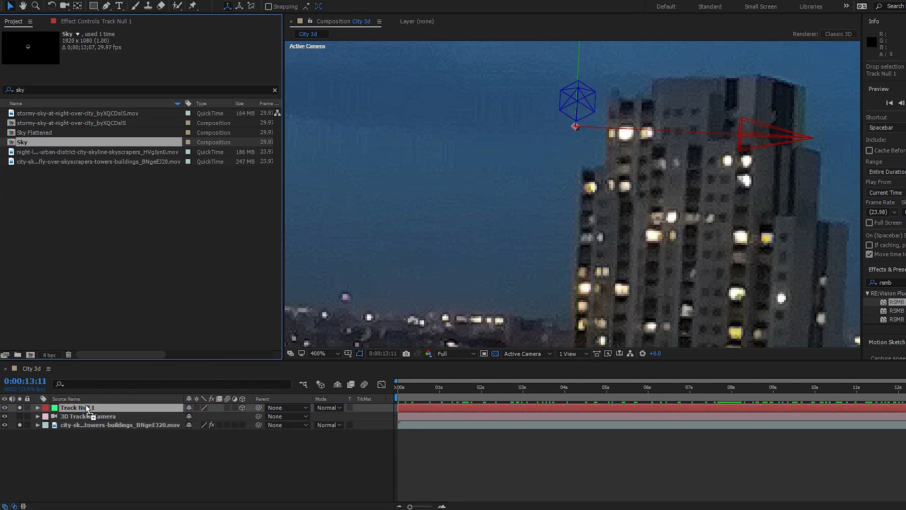
pyautogui.moveTo(22, 142); pyautogui.dragTo(616, 236)
pyautogui.press('/')
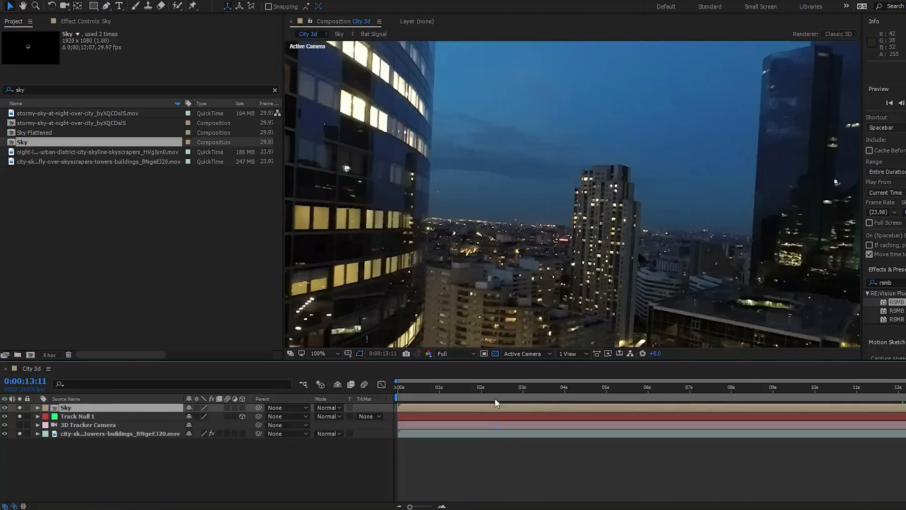
# Step: Isolate the Sky layer and preview the bat signal's motion from the first frame
pyautogui.click(551, 396)
pyautogui.moveTo(570, 397); pyautogui.dragTo(394, 432)
pyautogui.press(',')
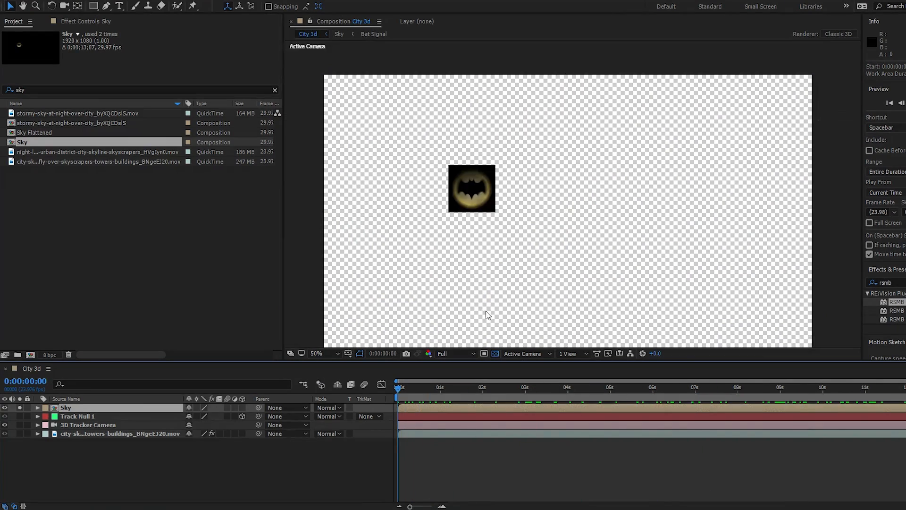
pyautogui.press('space')
pyautogui.press('space')
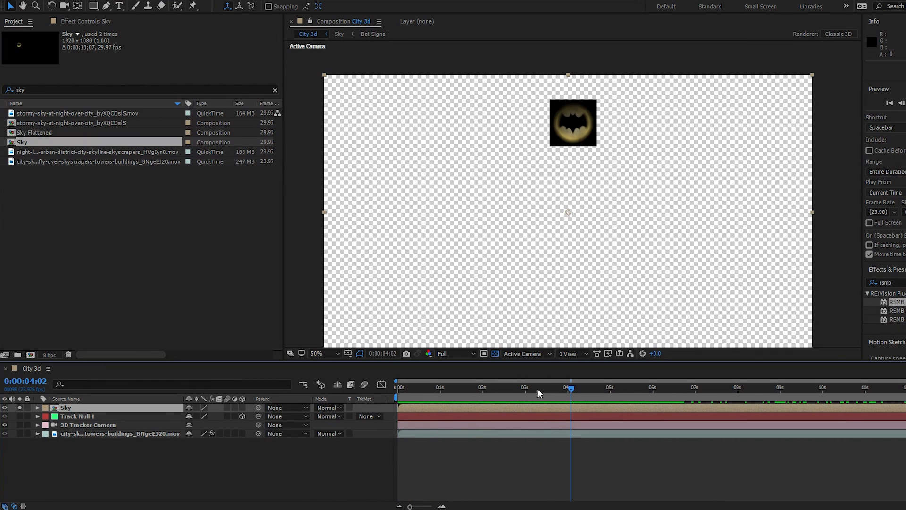
# Step: Turn the Sky layer into a 3D layer and move the current time to 0:00:04:08
pyautogui.click(243, 408)
pyautogui.press(',')
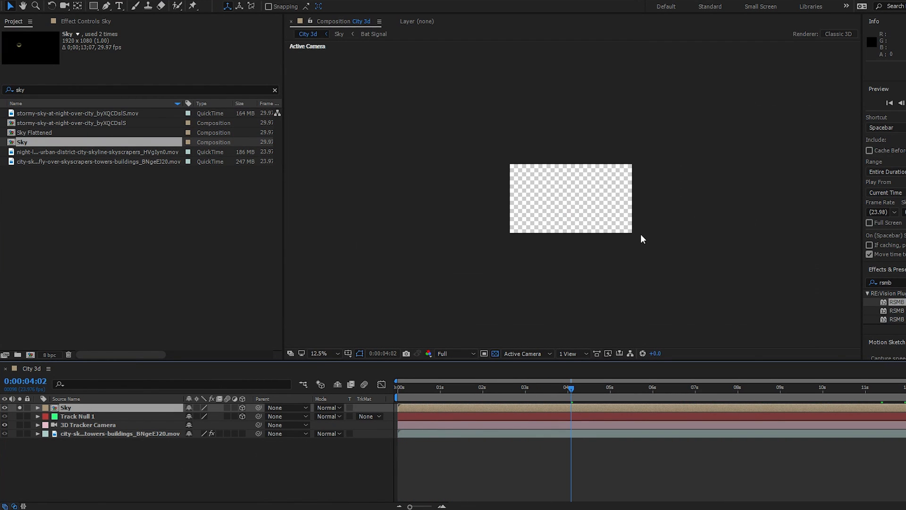
pyautogui.moveTo(606, 380); pyautogui.dragTo(582, 390)
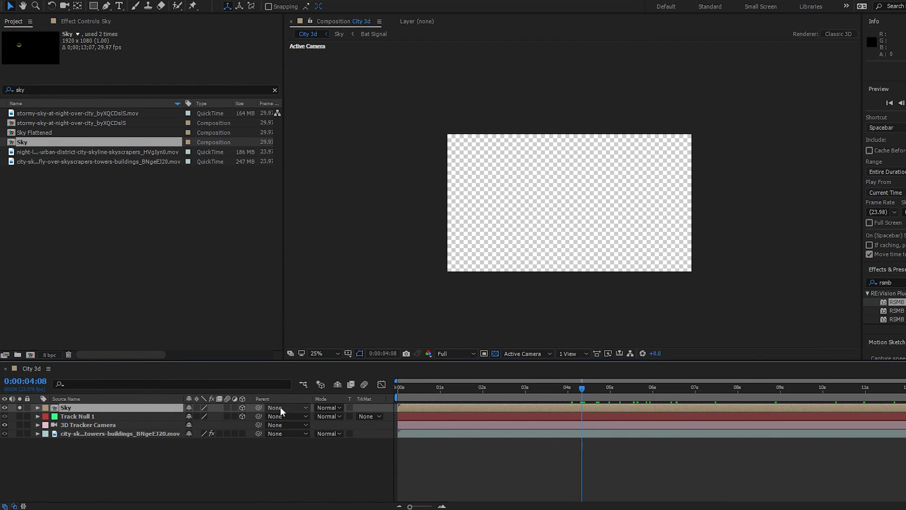
# Step: Parent the Sky layer to Track Null 1 and show the other City 3d layers again
pyautogui.moveTo(258, 407); pyautogui.dragTo(102, 419)
pyautogui.moveTo(20, 416); pyautogui.dragTo(18, 448)
pyautogui.scroll(2, 653, 169)
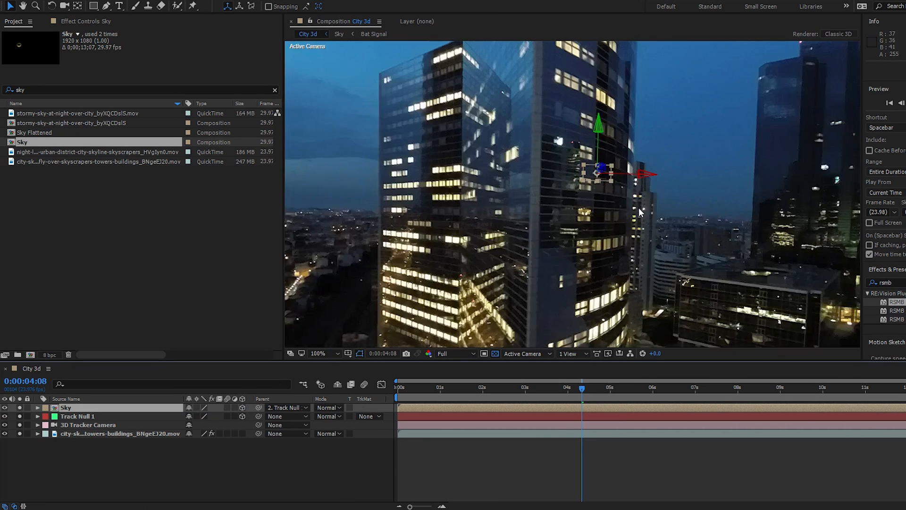
pyautogui.moveTo(638, 208); pyautogui.dragTo(501, 276)
pyautogui.scroll(1, 501, 279)
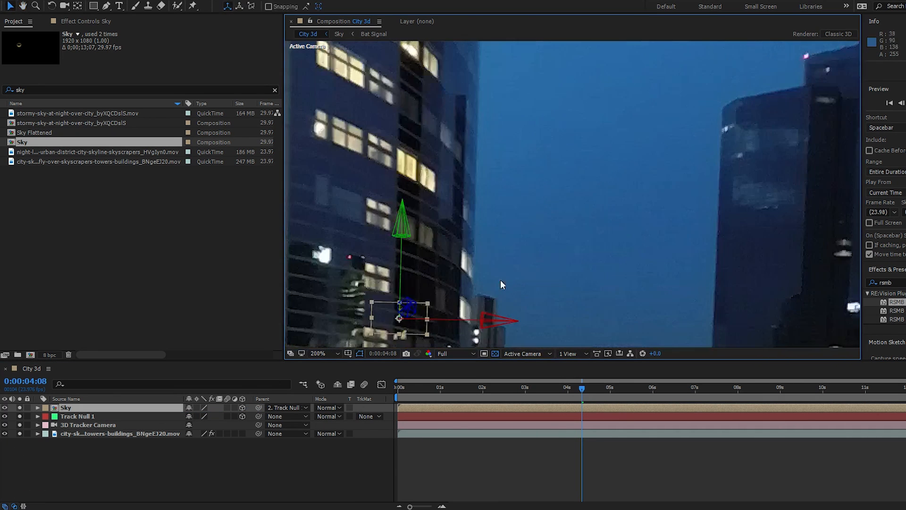